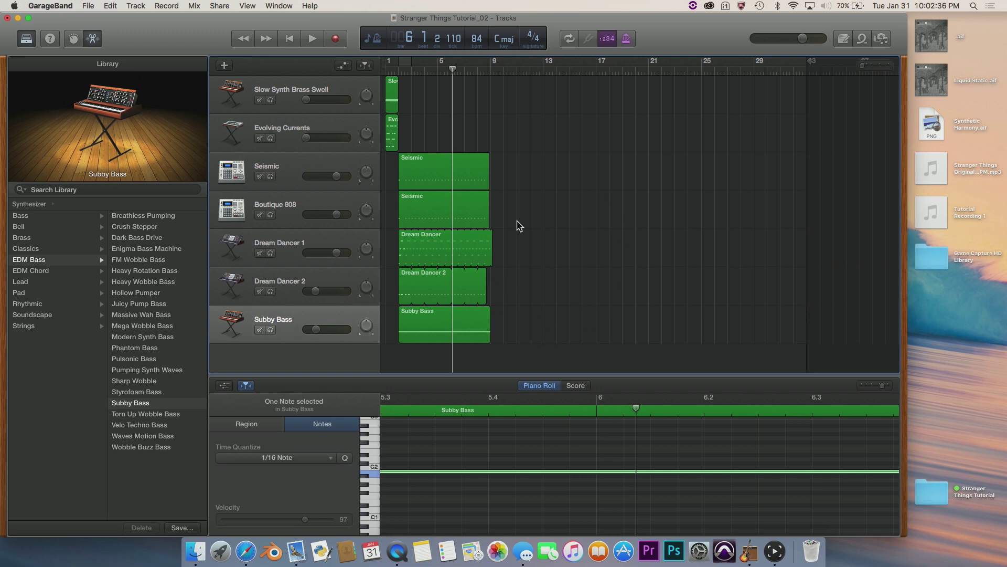
Step: Start a new project without saving changes to the open one, and create a Software Instrument track
click(88, 6)
click(97, 19)
click(479, 188)
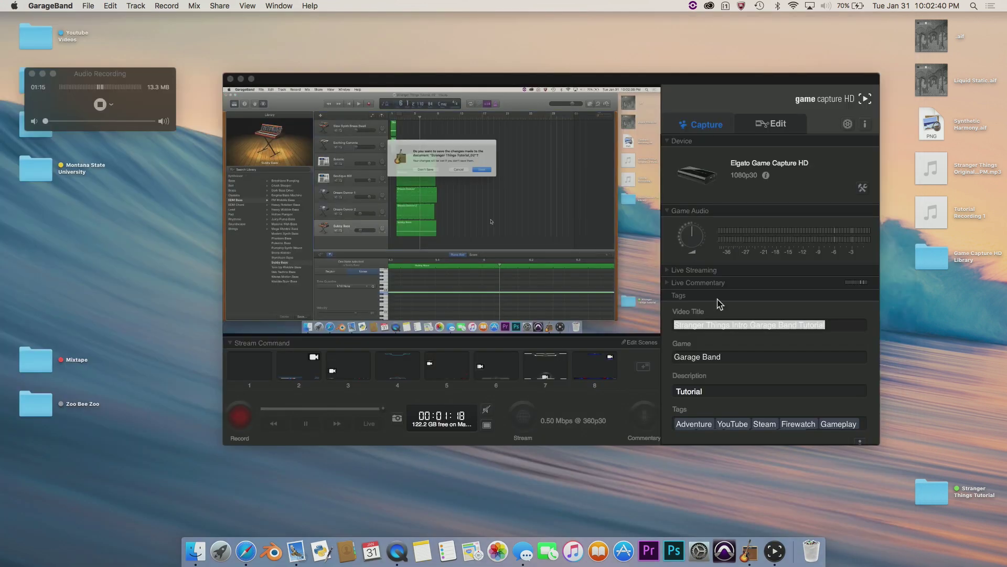
double_click(385, 344)
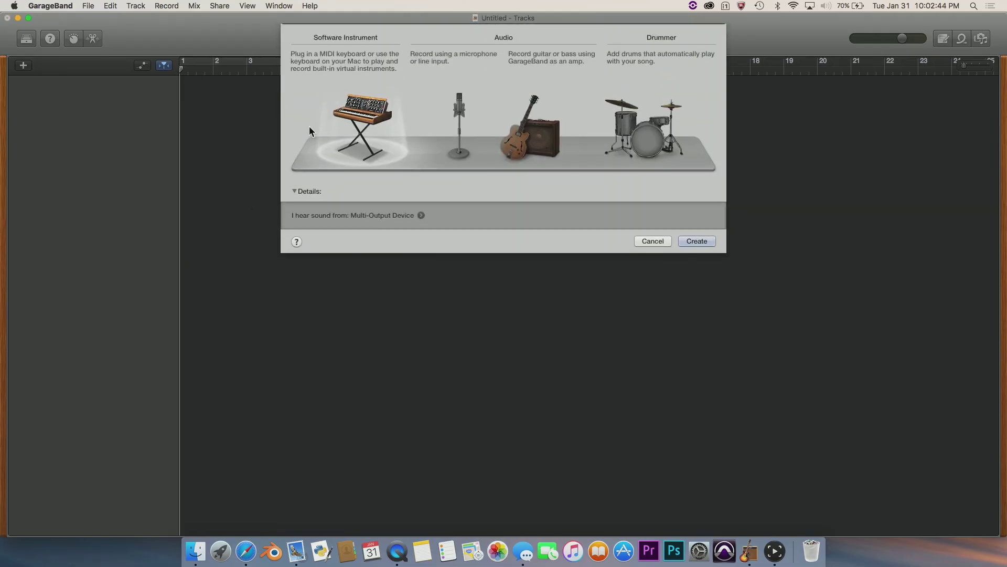
key(Return)
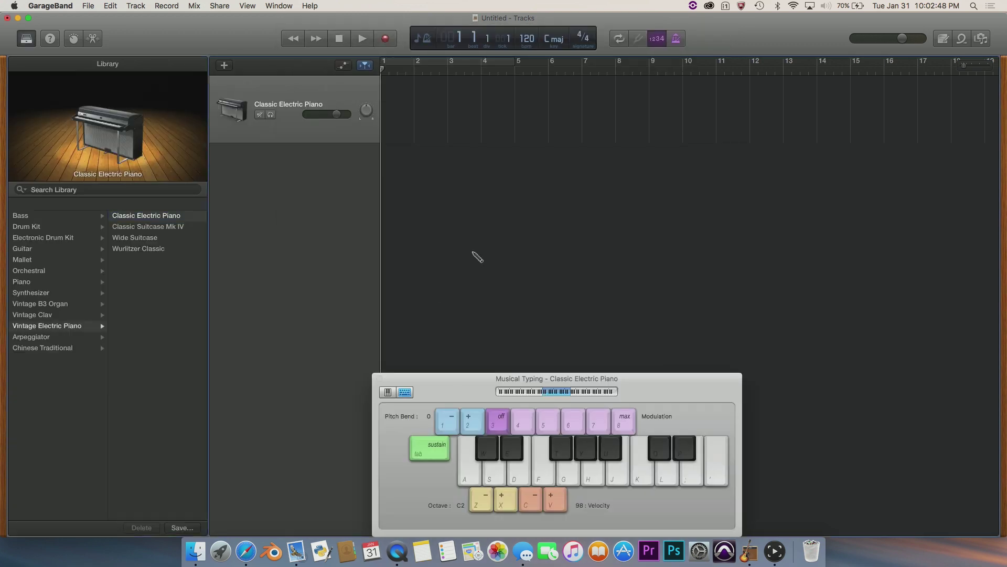
Step: Close the Musical Typing window and save the project as Stranger Things Tutorial_03 in the Desktop's Stranger Things Tutorial folder
key(super+w)
key(super+s)
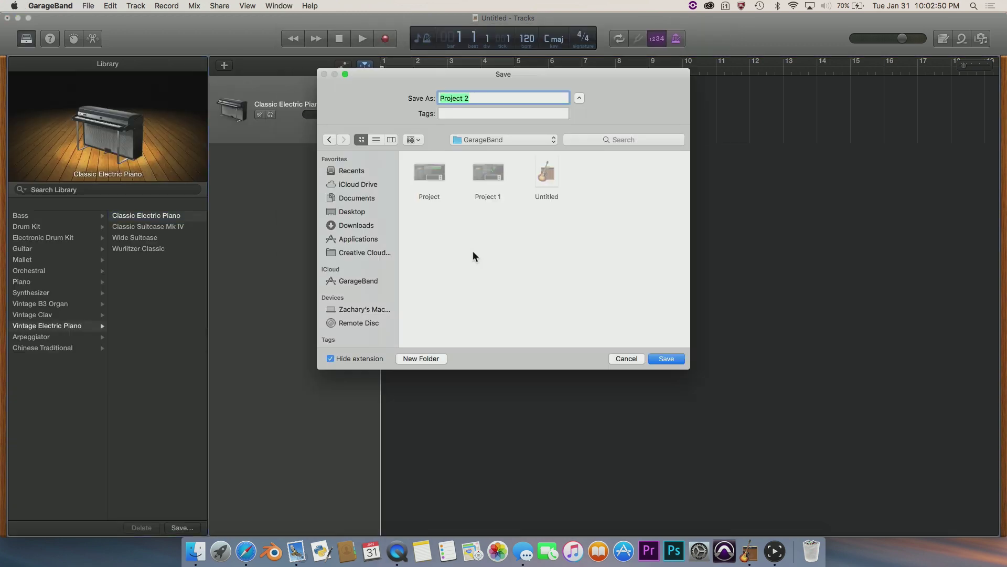
click(341, 212)
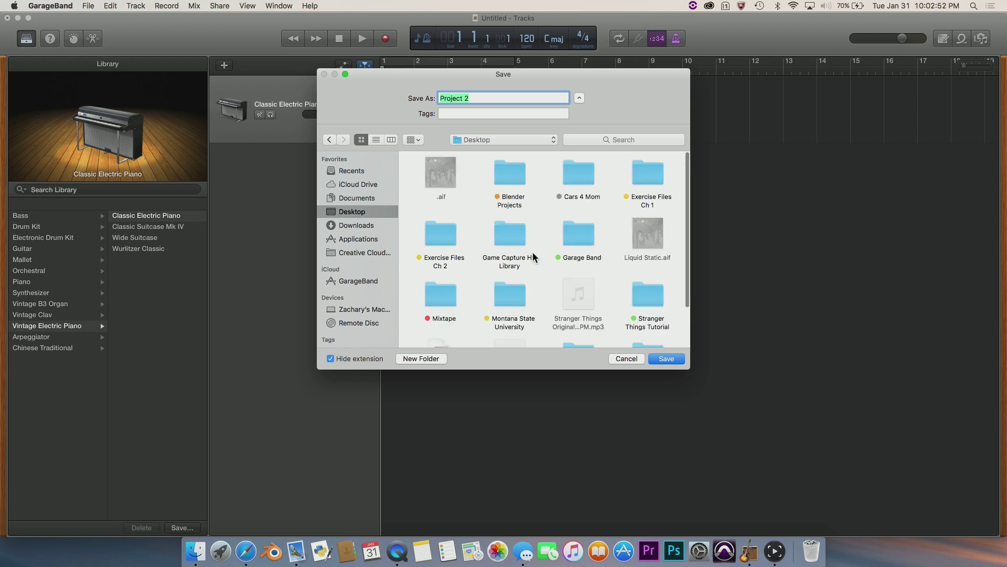
scroll(545, 246, down, 3)
double_click(656, 245)
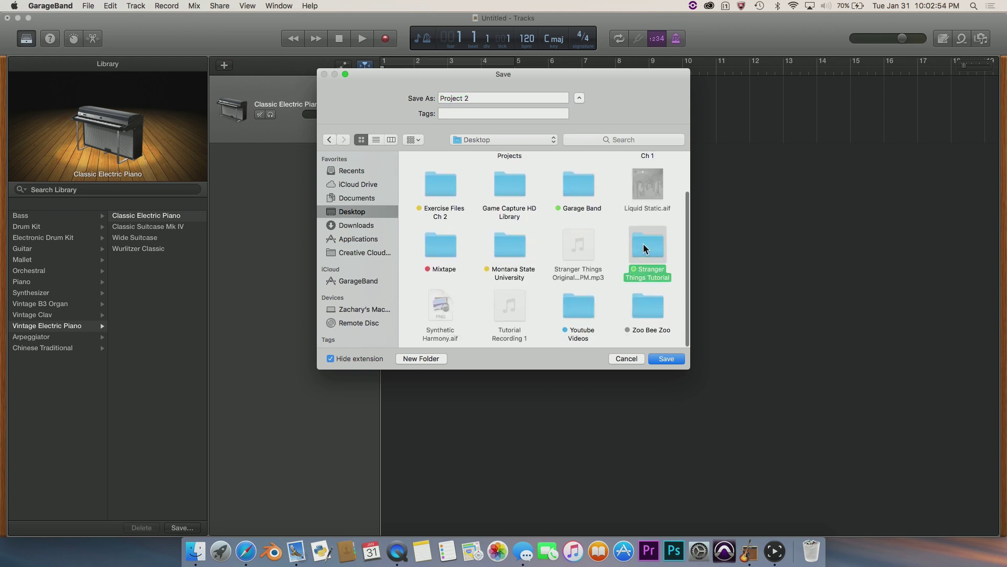
scroll(478, 205, down, 5)
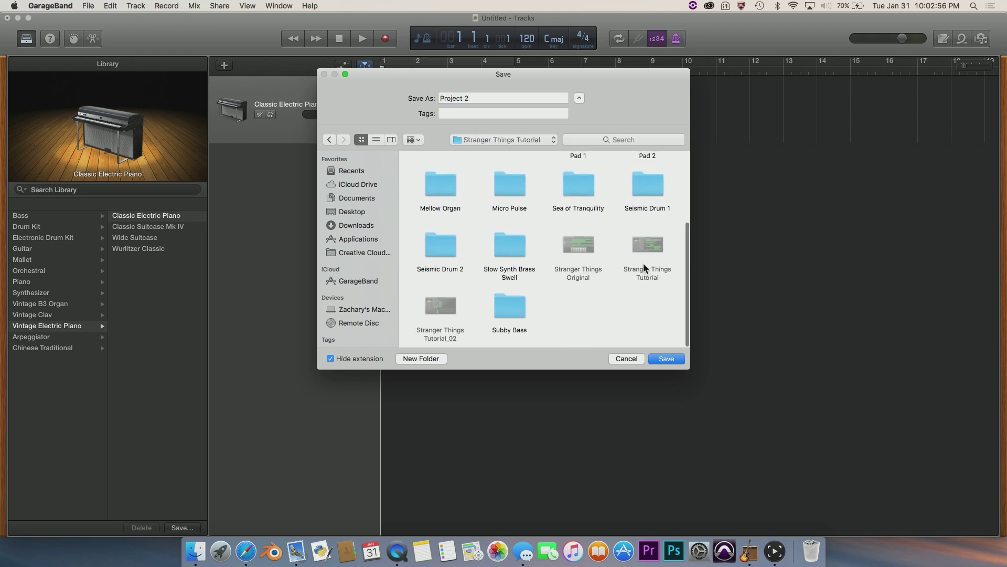
click(440, 314)
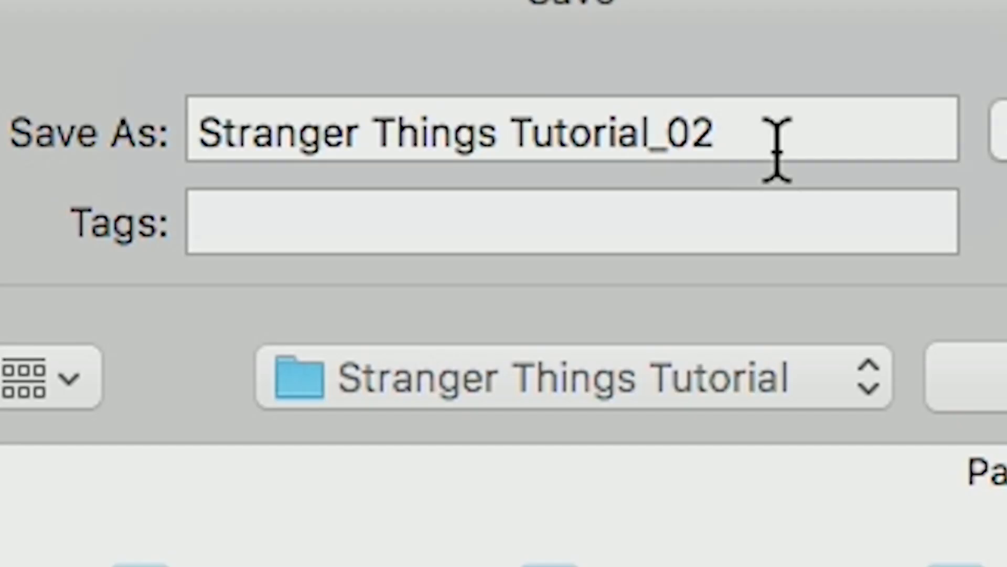
click(538, 102)
key(BackSpace)
text(3)
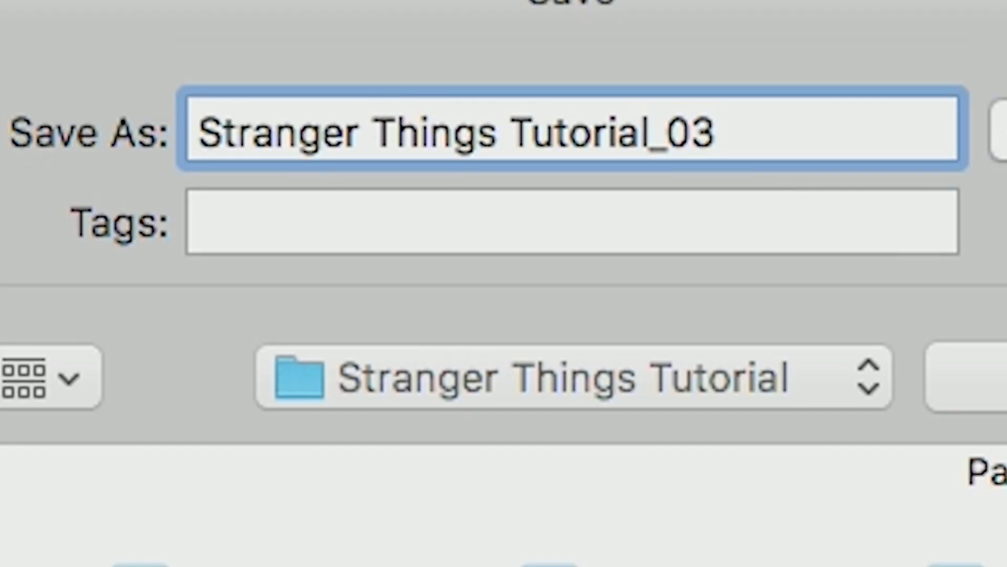
key(Return)
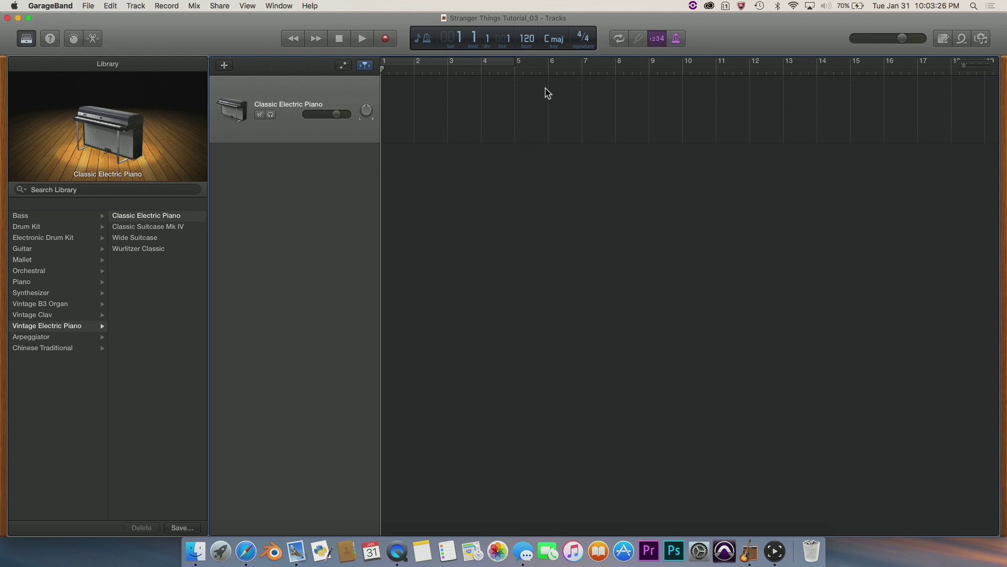
Step: Set the project tempo to 84 bpm
double_click(526, 37)
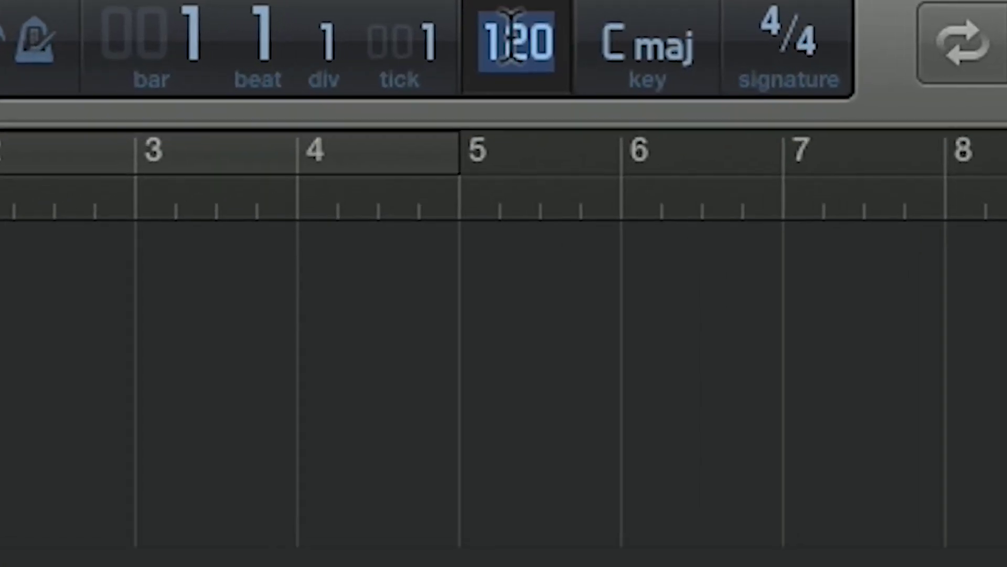
text(84)
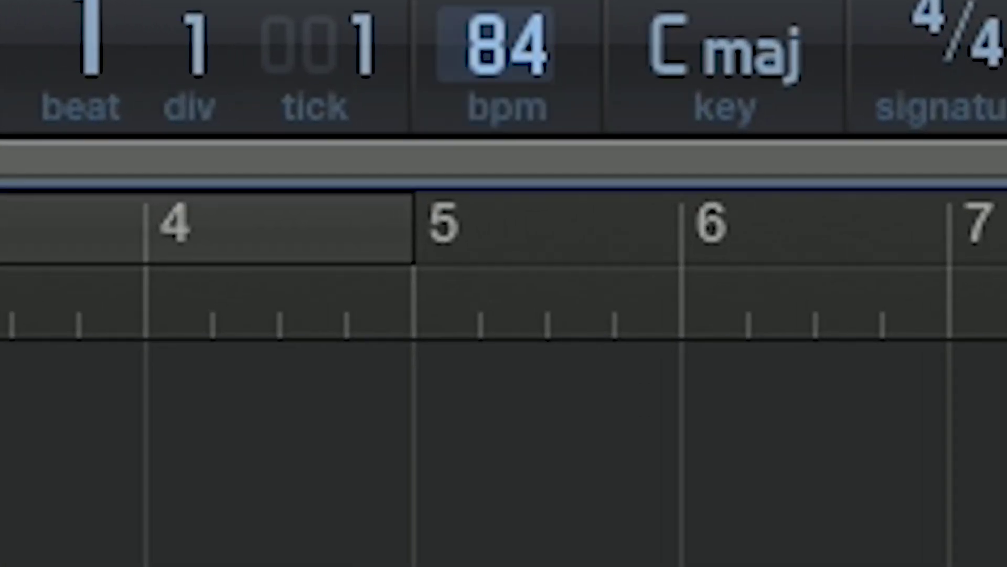
key(Return)
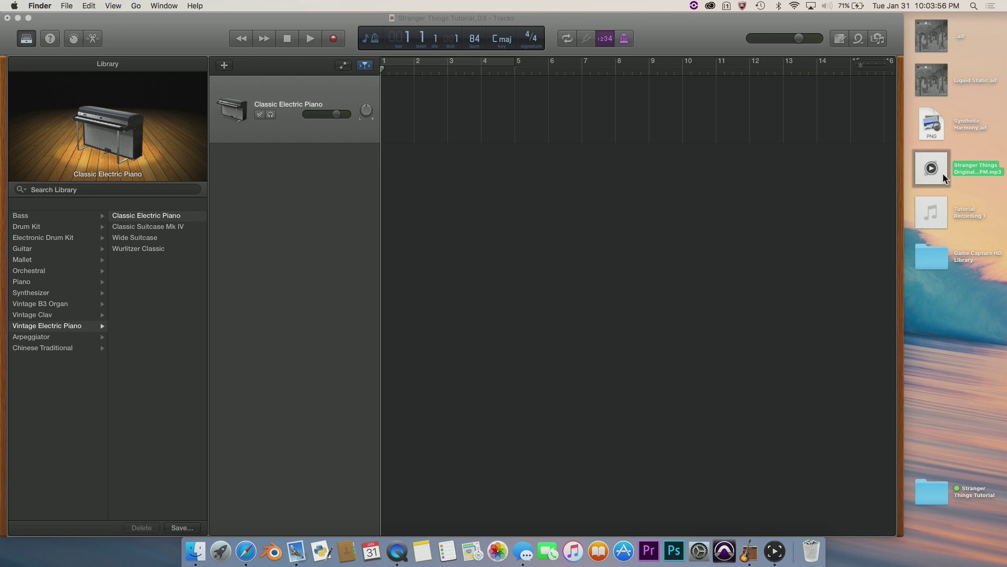
Step: Play a preview of the Stranger Things Original MP3 file on the desktop and return to GarageBand
key(space)
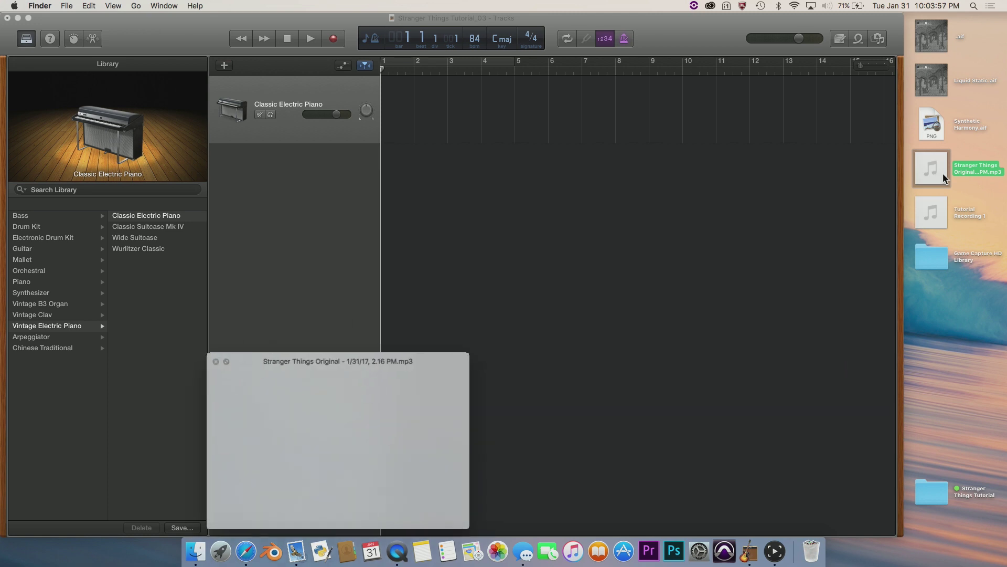
drag(361, 360, 490, 195)
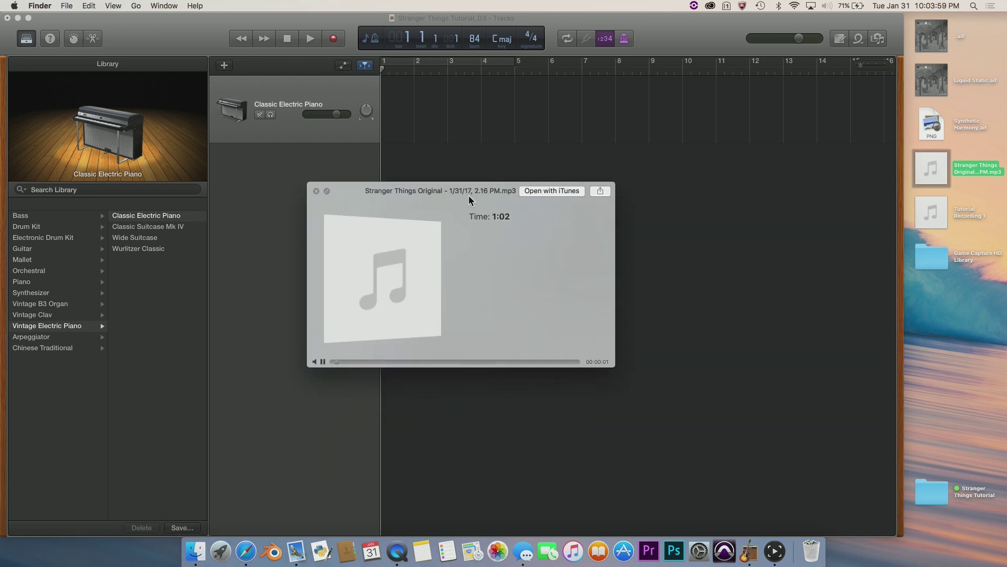
key(super+Tab)
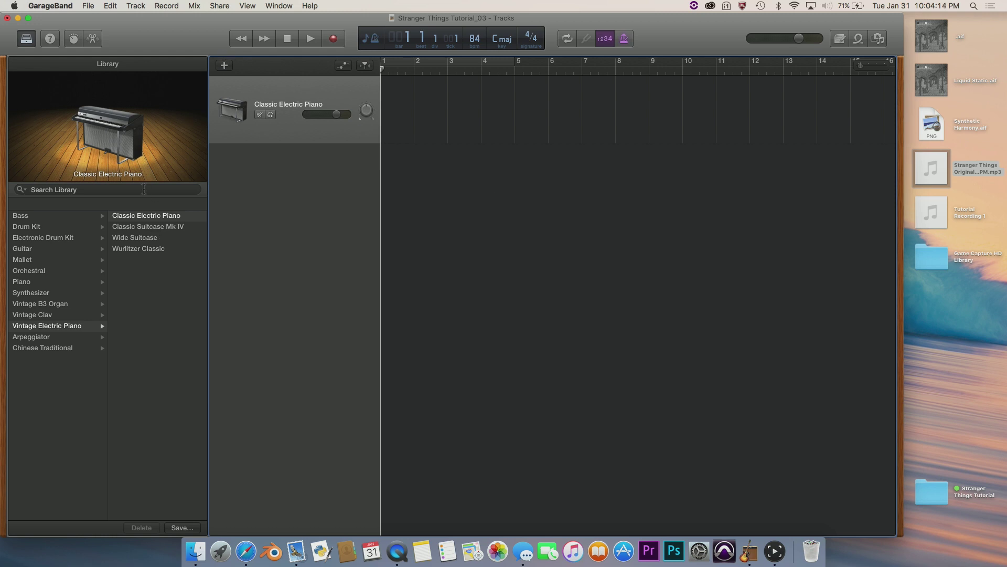
Step: Search the Library for "Slow Syn" and assign the Slow Synth Brass Swell sound to the track
click(25, 40)
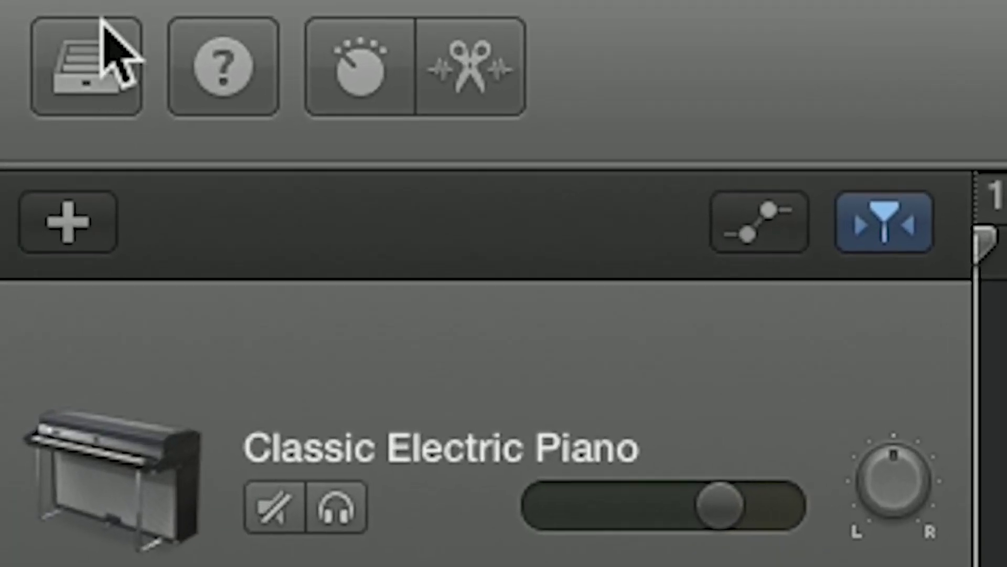
click(89, 73)
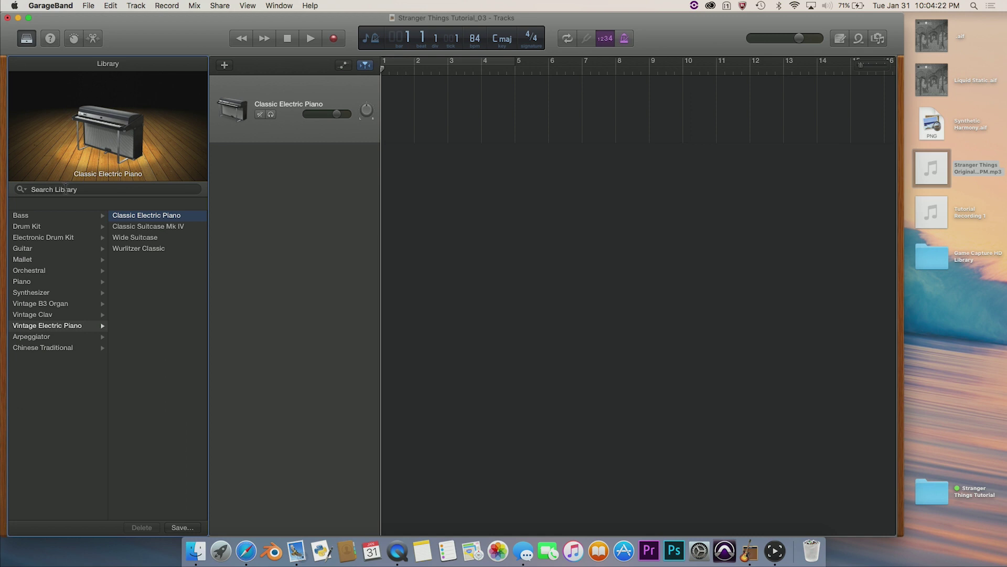
click(66, 190)
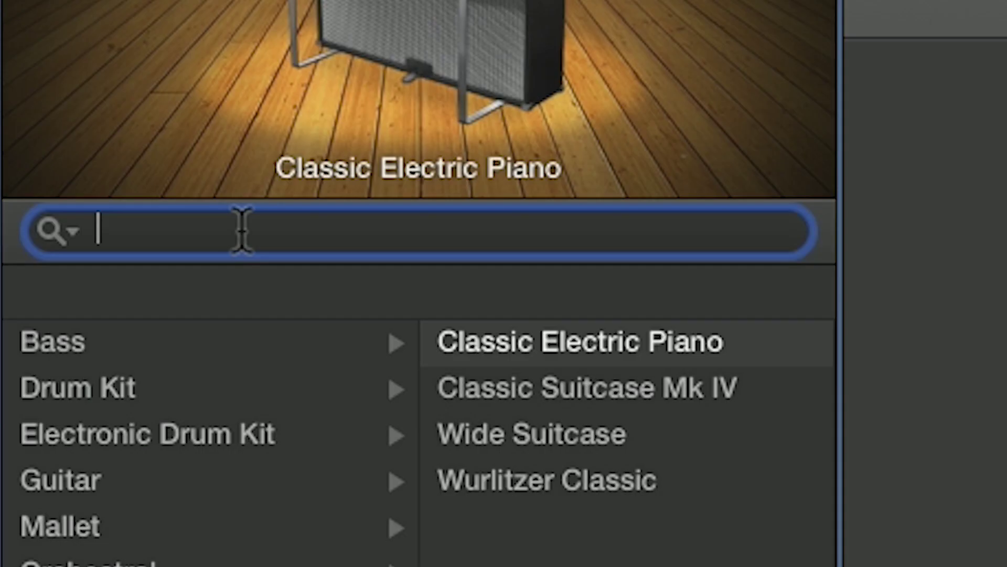
text(Slow Syn)
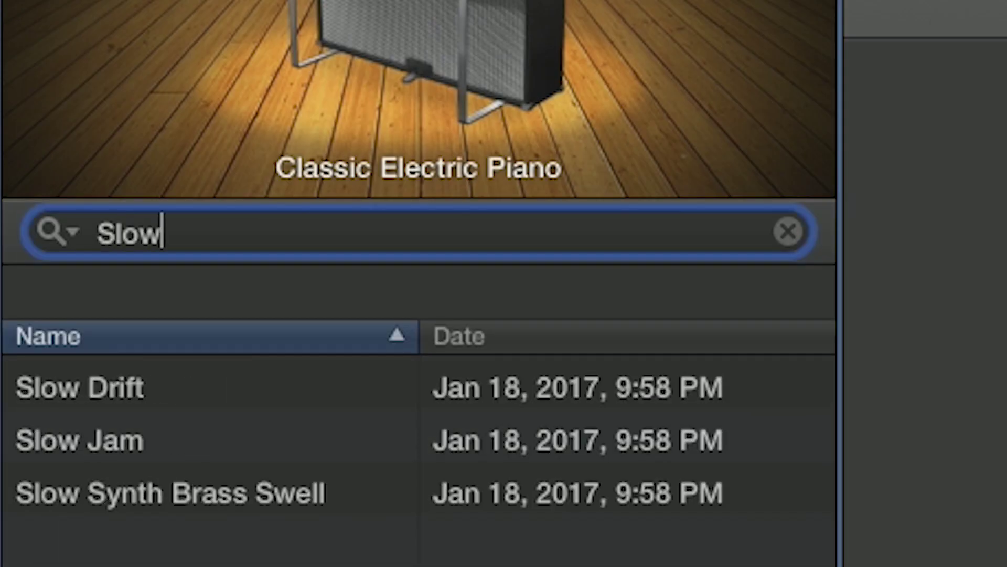
click(178, 387)
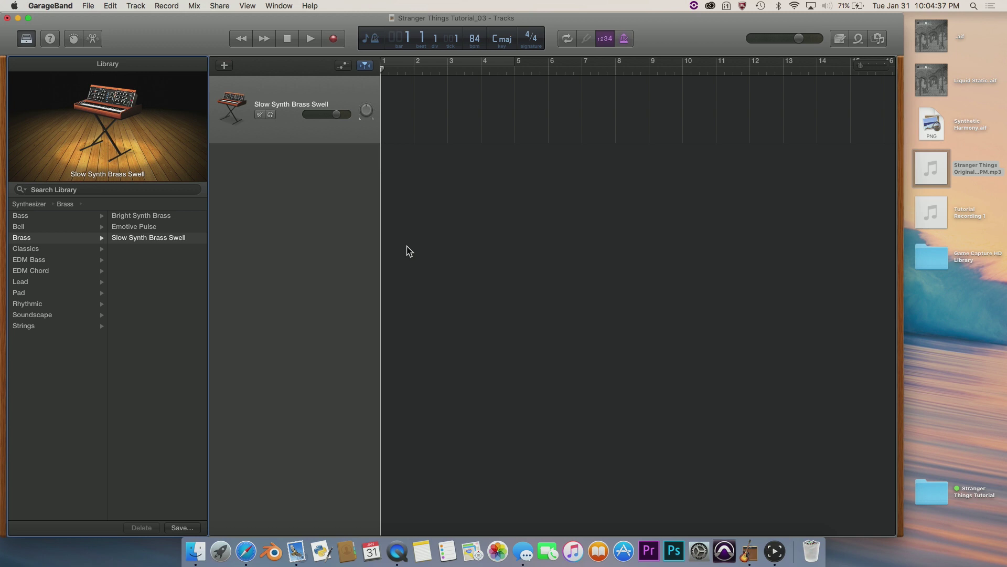
Step: Look at the Sound Library download options without choosing any of them
click(317, 5)
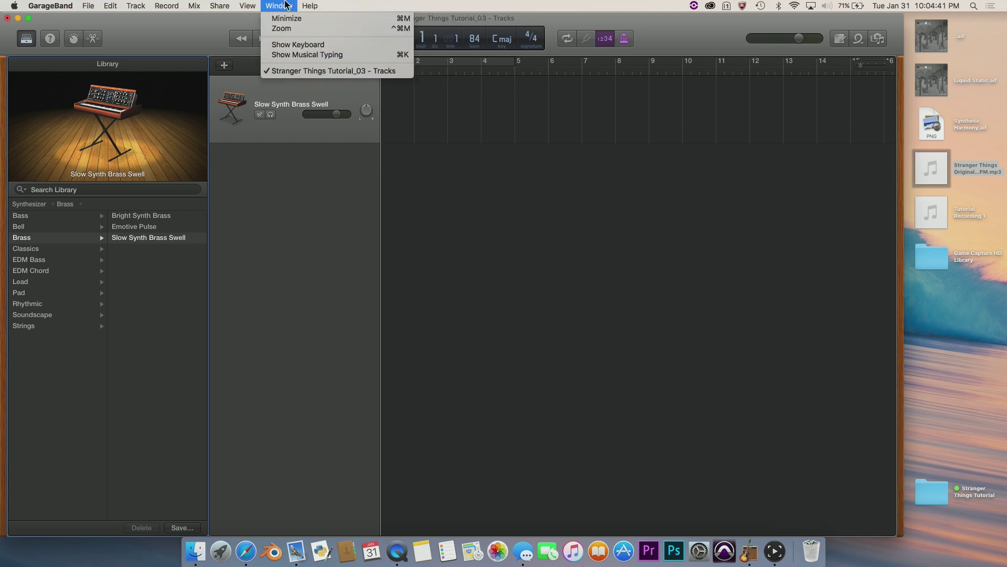
mouse_move(68, 4)
mouse_move(152, 52)
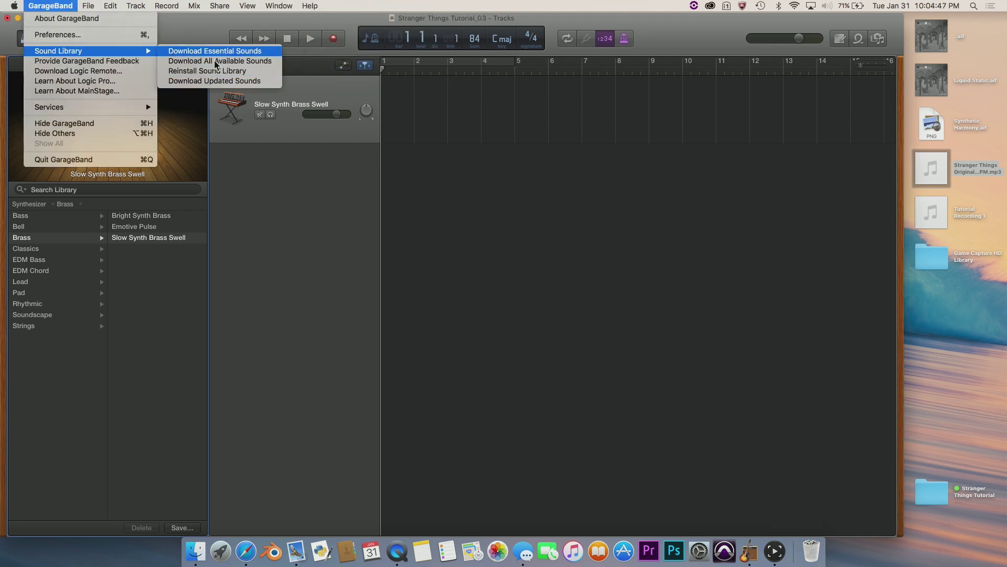
click(453, 201)
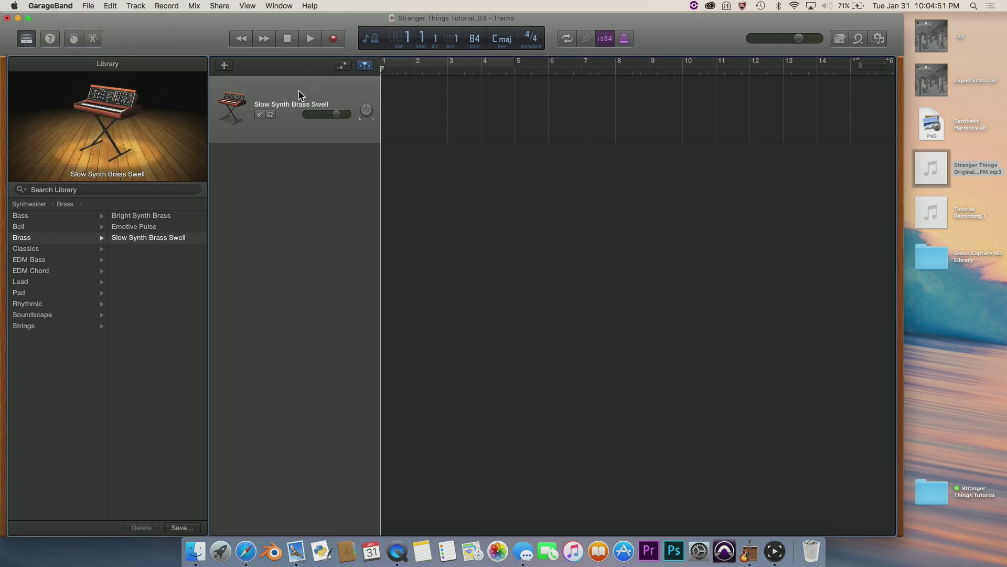
Step: Show the Musical Typing keyboard, move it up over the tracks area, and toggle it off and on, leaving it open
key(super+k)
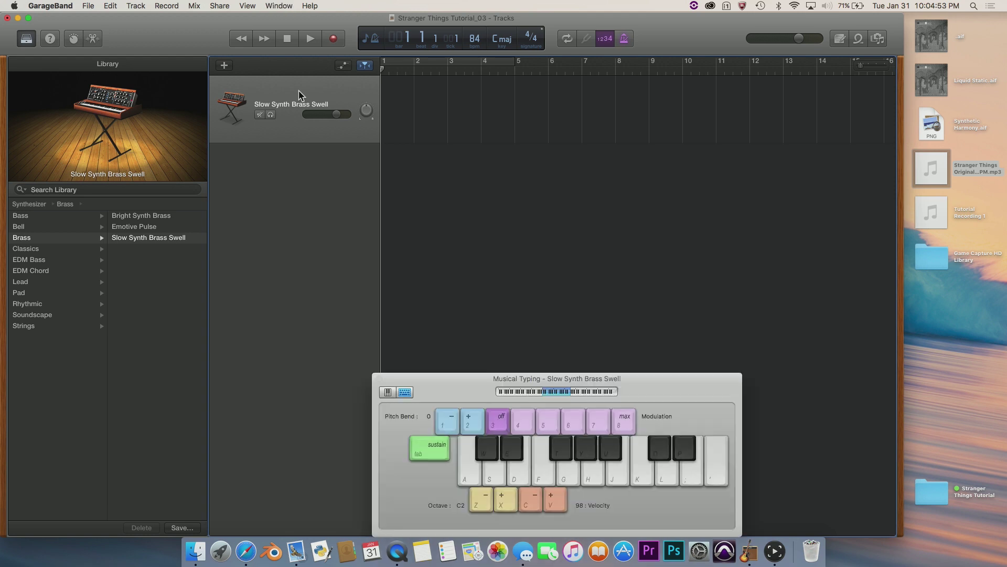
drag(448, 383, 410, 152)
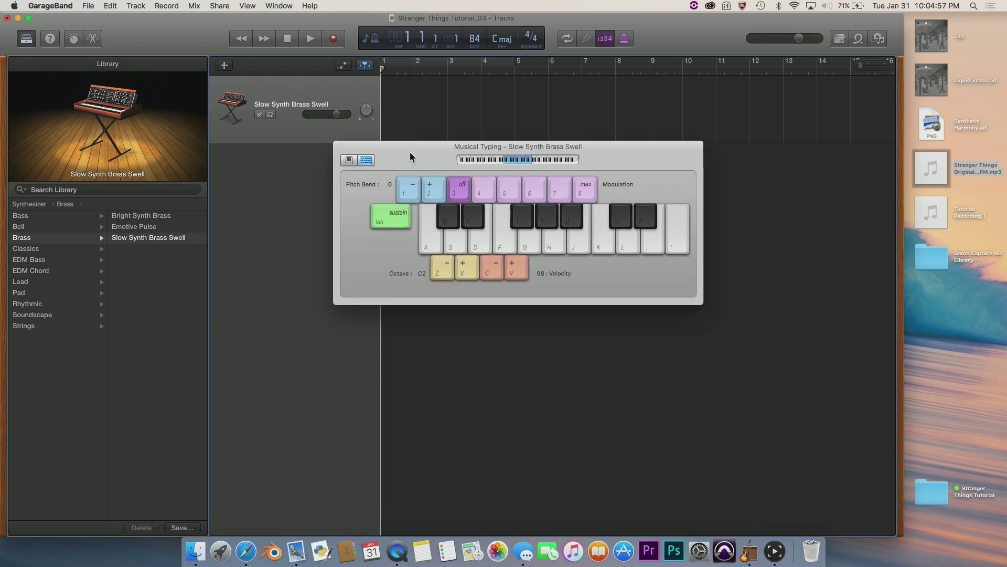
key(super+k)
key(super+k)
key(super+k)
key(super+k)
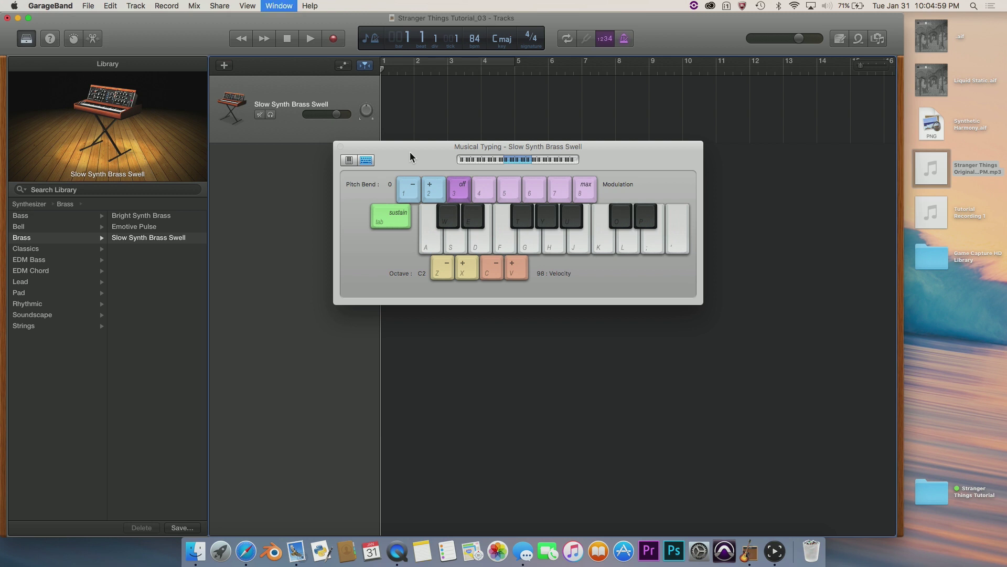
key(super+k)
key(super+k)
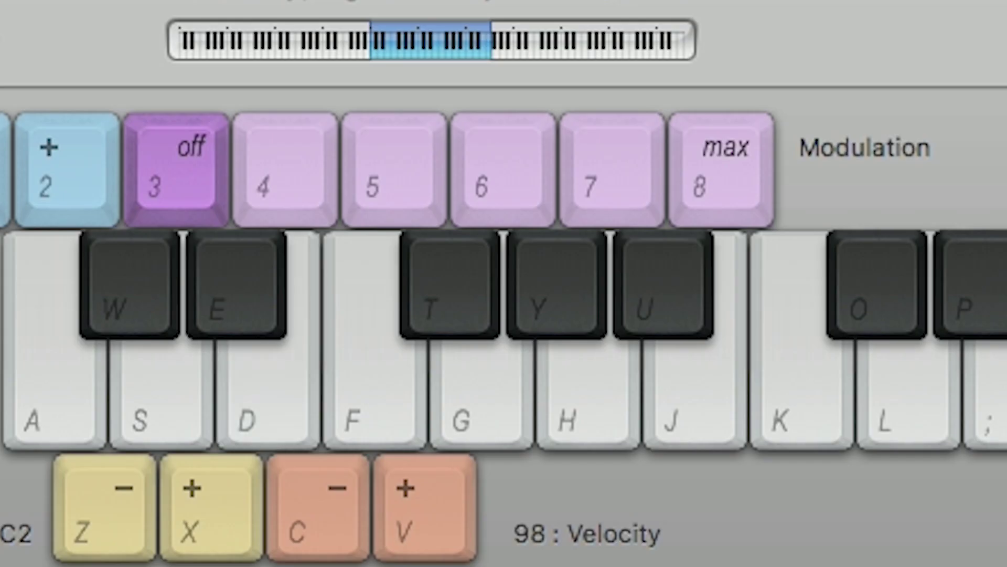
Step: Try out the E, G and B notes on the Musical Typing keyboard, separately and together as an E minor chord
key(g)
key(j)
key(d+g+j)
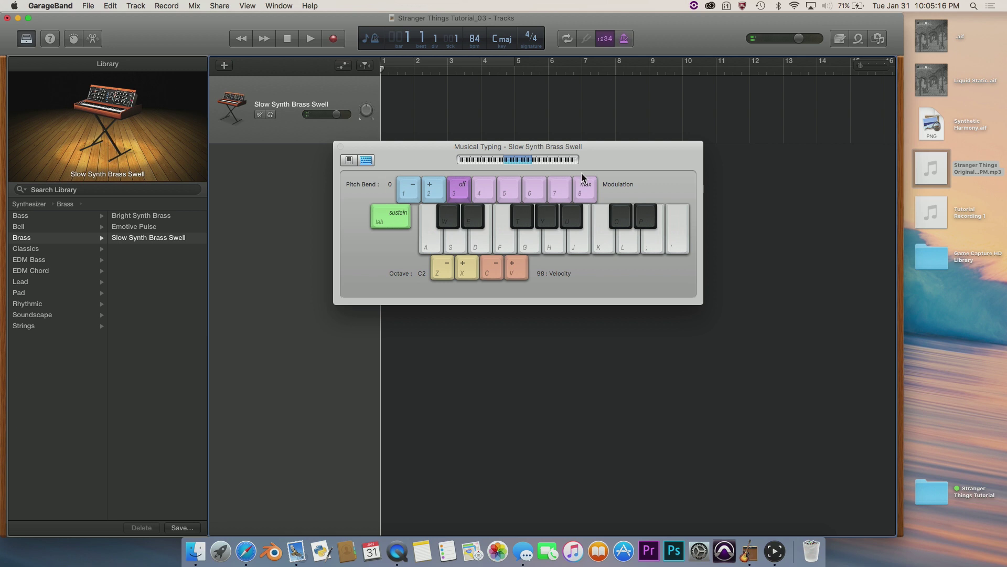
key(d)
key(g+j)
key(d+g+j)
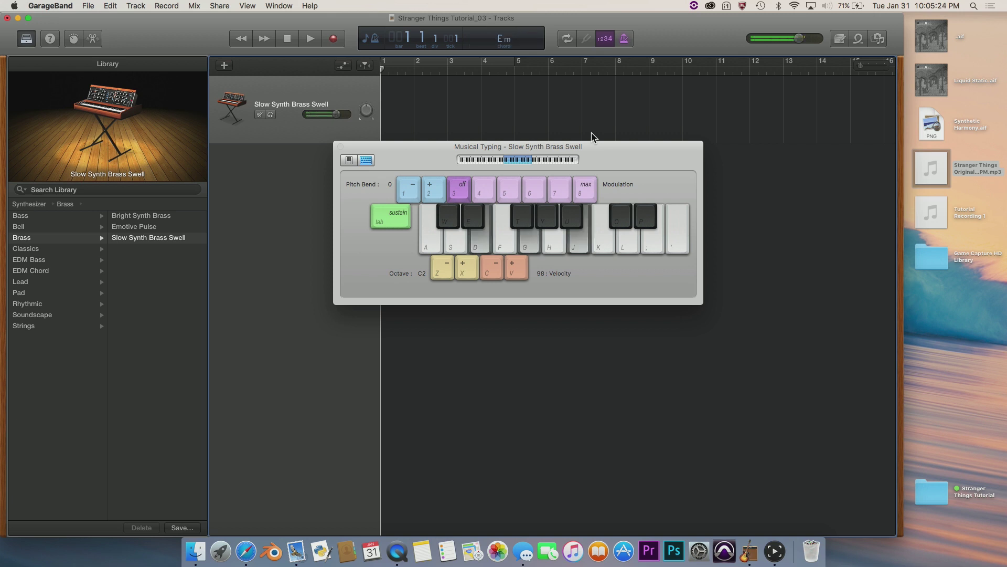
Step: Move the Musical Typing keyboard below the track and record a held E minor chord from bar 1 on Slow Synth Brass Swell
drag(427, 149, 427, 257)
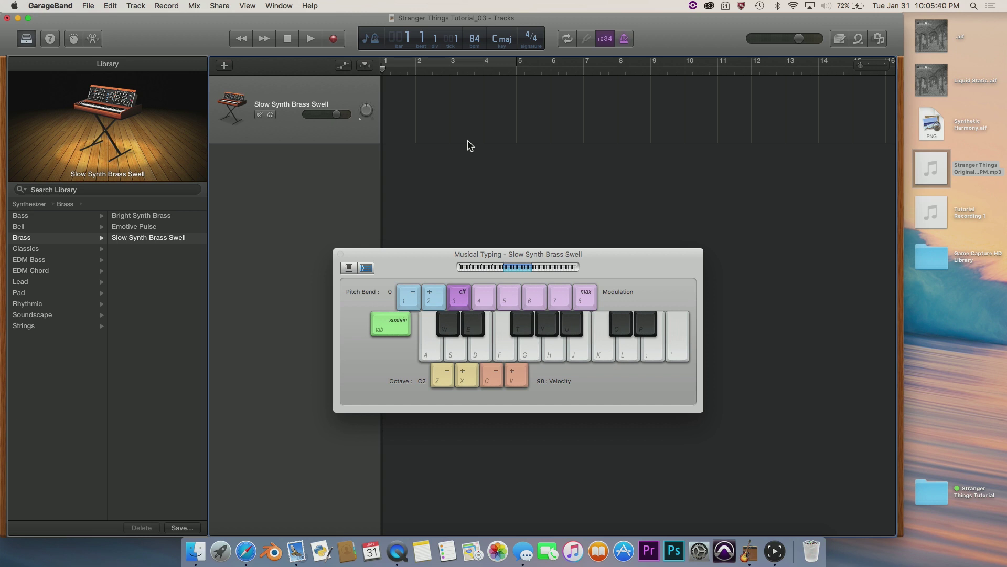
key(j)
key(space)
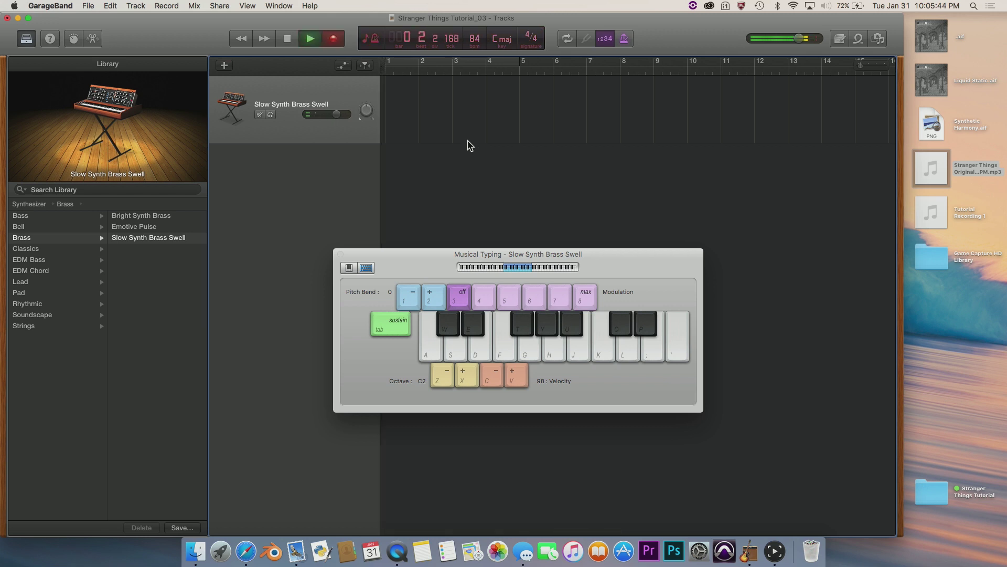
key(d+g+j)
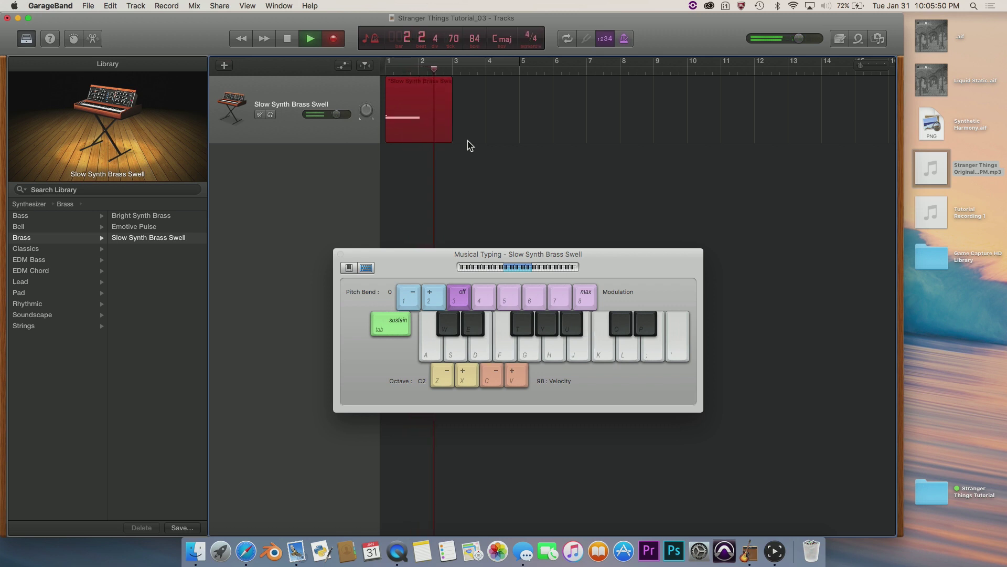
key(space)
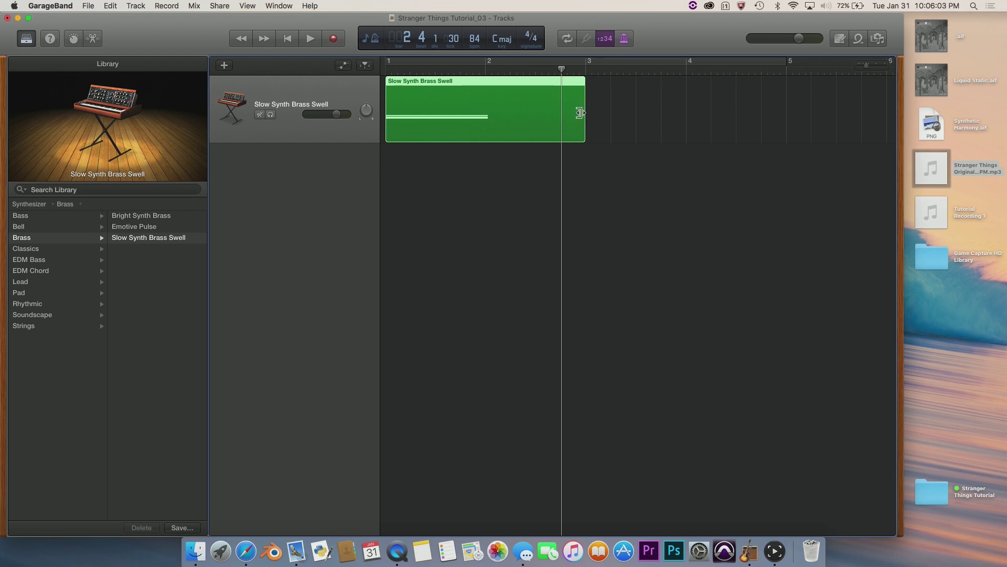
Step: Shorten the recorded Slow Synth Brass Swell region to end at bar 2 and return the playhead to the project start
drag(579, 112, 579, 111)
drag(580, 113, 479, 111)
click(387, 68)
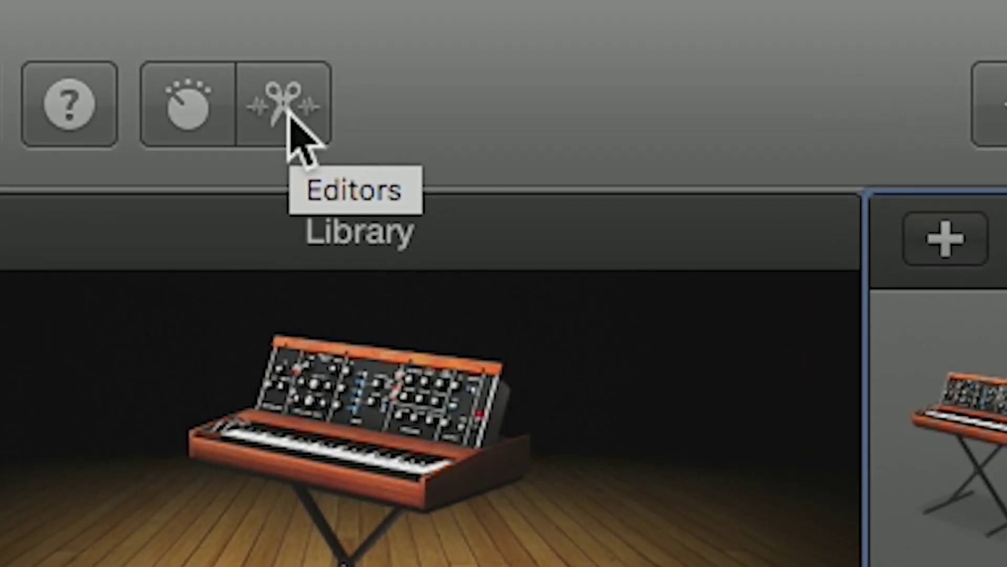
Step: Open the Slow Synth Brass Swell region in the Piano Roll editor and move all three chord notes to start exactly at bar 1
click(251, 98)
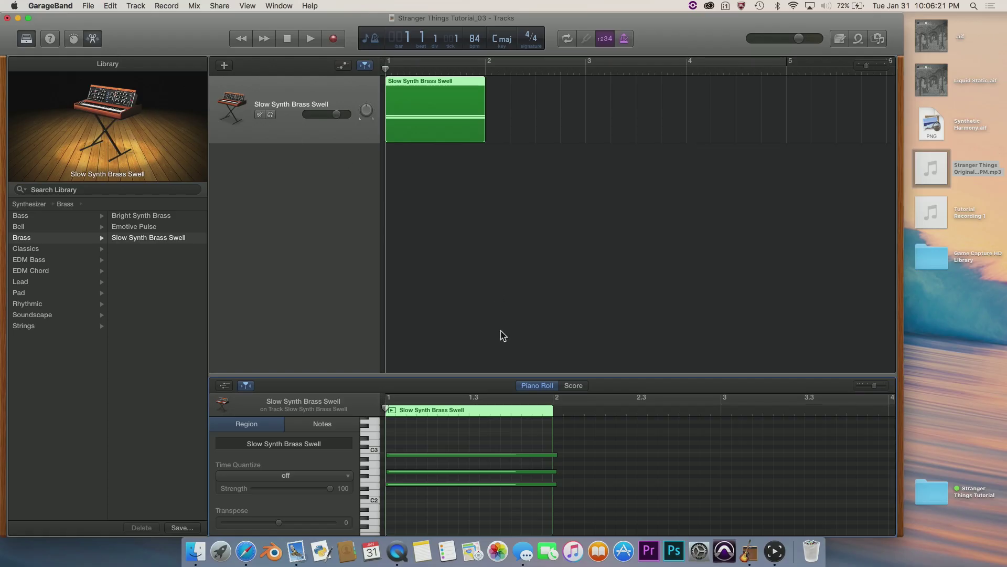
key(super+Right)
key(super+Right)
key(super+Right)
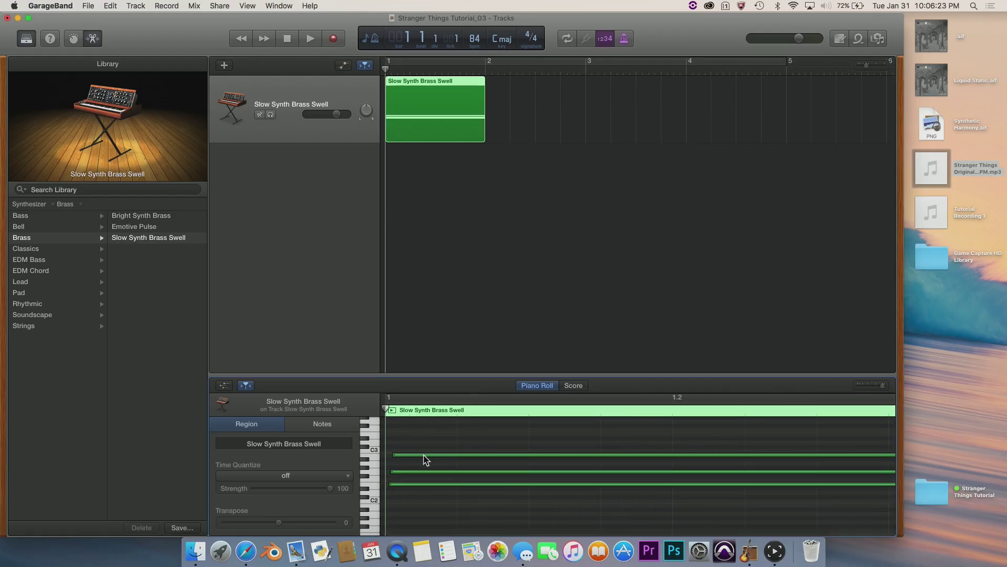
drag(424, 455, 417, 459)
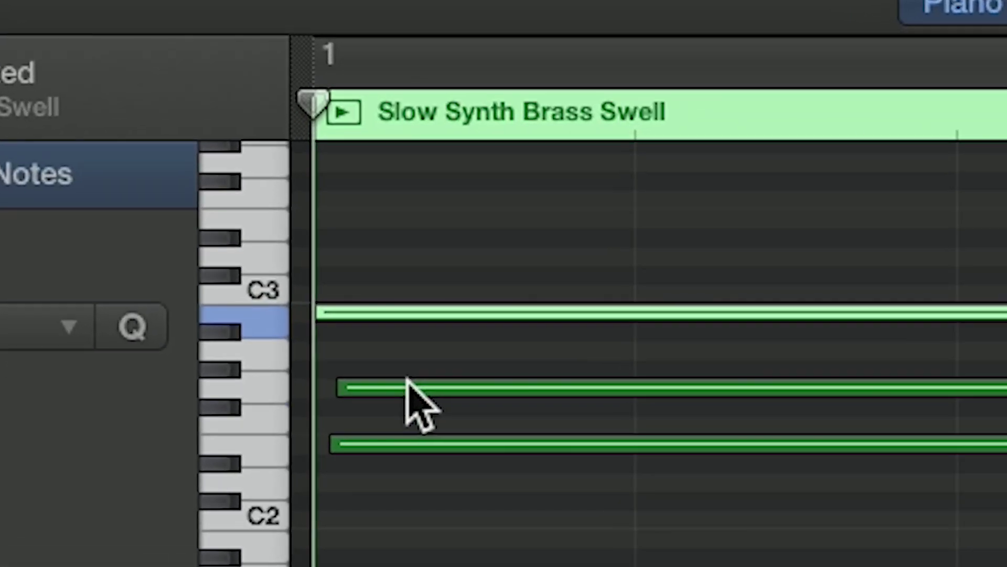
drag(407, 381, 384, 386)
mouse_move(373, 446)
mouse_down()
mouse_move(506, 443)
mouse_move(361, 445)
mouse_up()
Step: Trim the overhanging ends of the three chord notes so they stop exactly at bar 2
scroll(361, 444, right, 10)
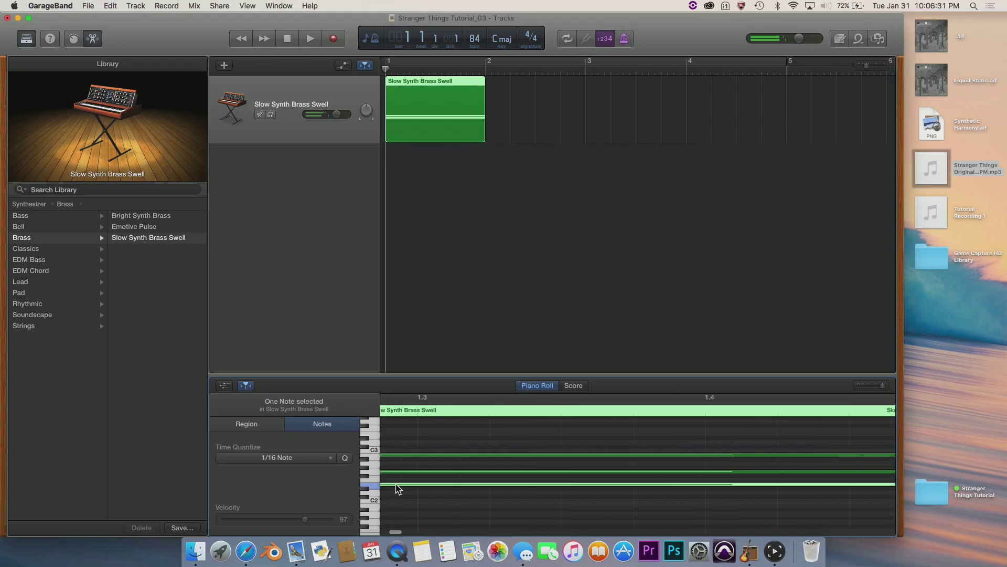
scroll(397, 489, right, 8)
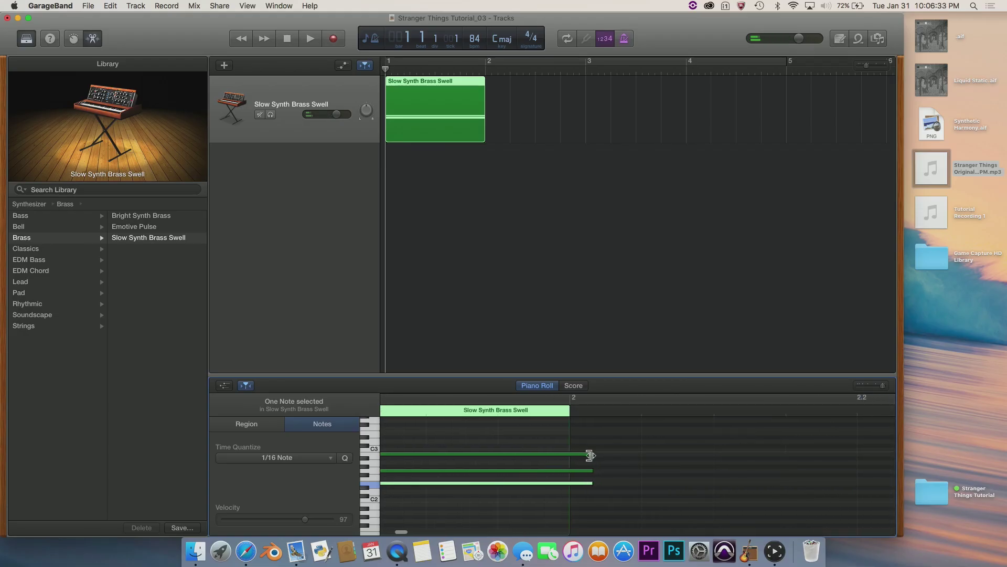
drag(590, 456, 569, 482)
click(481, 229)
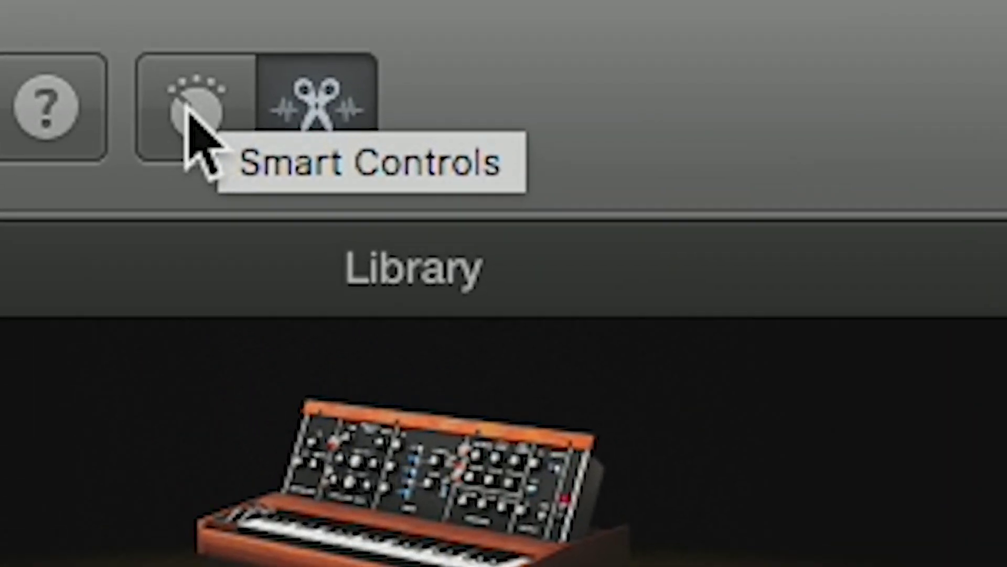
Step: Show the Smart Controls for Slow Synth Brass Swell, turn Detune and Filter down to minimum, and turn Reverb up to maximum
click(73, 40)
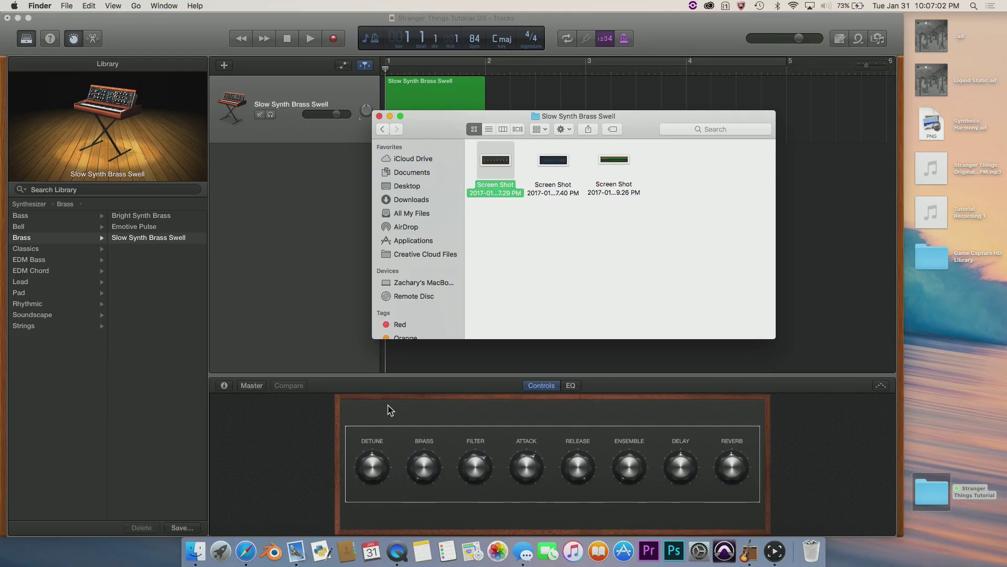
click(387, 408)
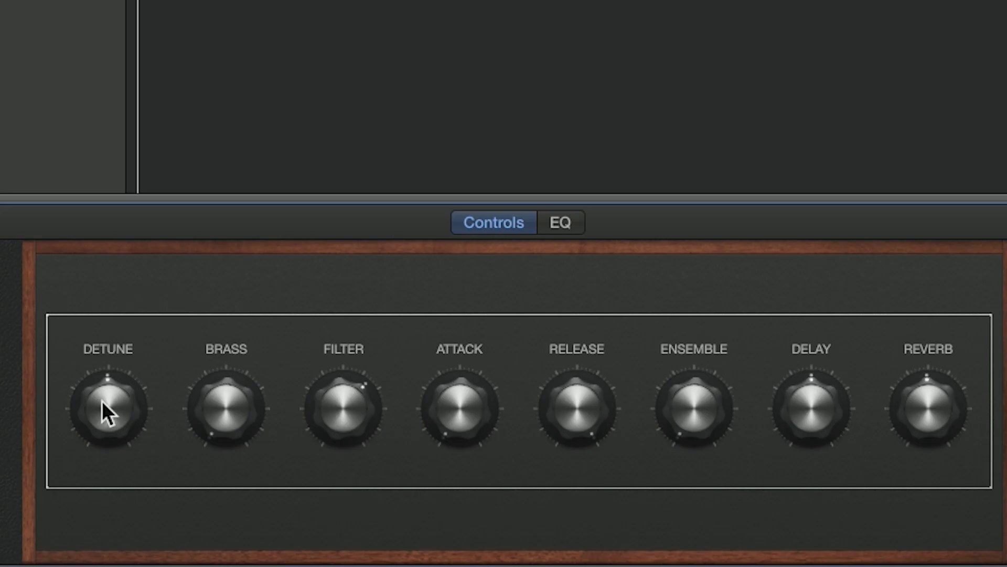
drag(109, 434, 117, 540)
drag(344, 396, 349, 564)
drag(934, 424, 952, 4)
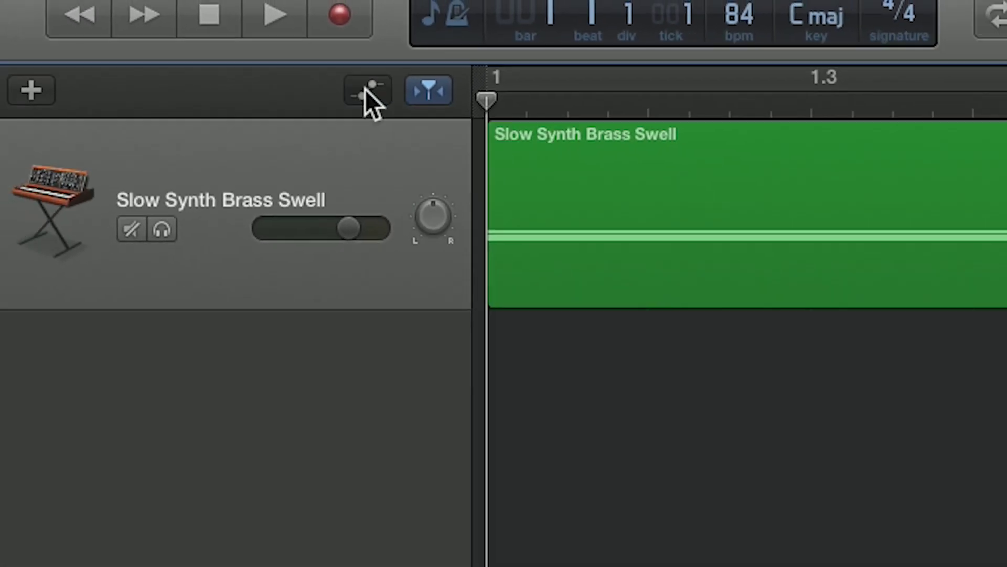
Step: Show automation on the Slow Synth Brass Swell track with Volume as the automated parameter
click(401, 113)
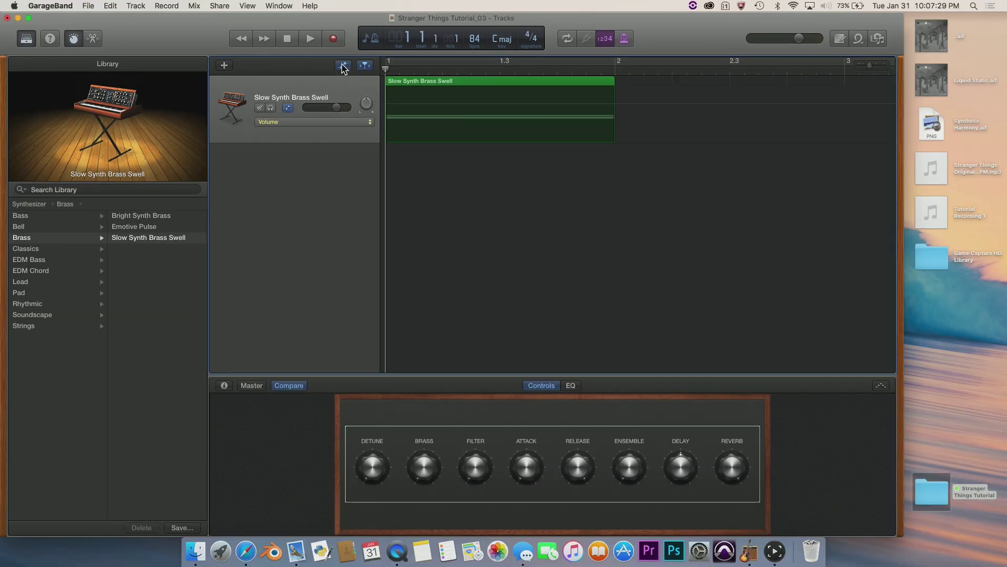
click(369, 122)
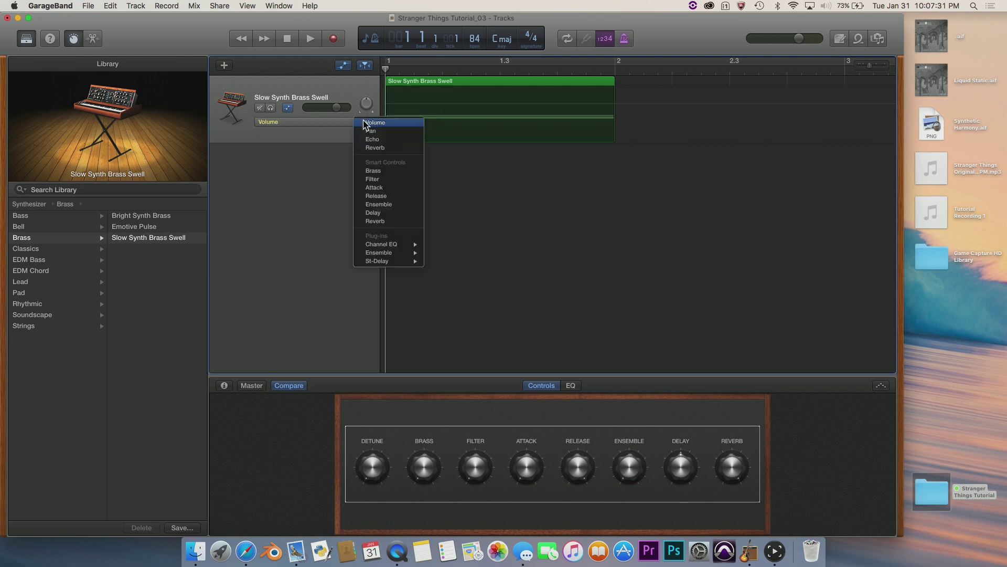
click(331, 124)
click(344, 124)
click(368, 124)
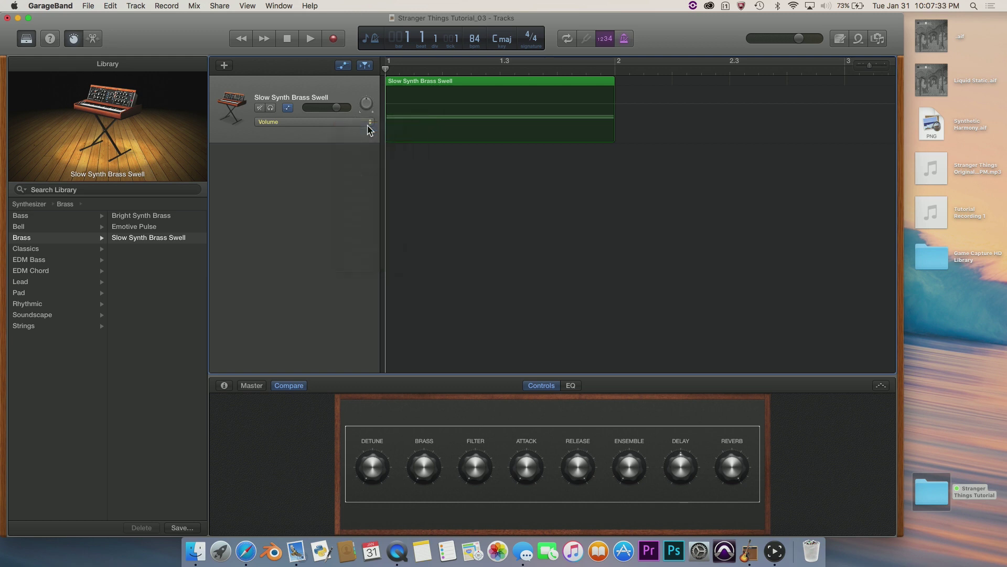
Step: Automate the volume to rise from bar 1 to bar 2 and drop to silence just past bar 2, and play it from the start
click(617, 72)
click(616, 105)
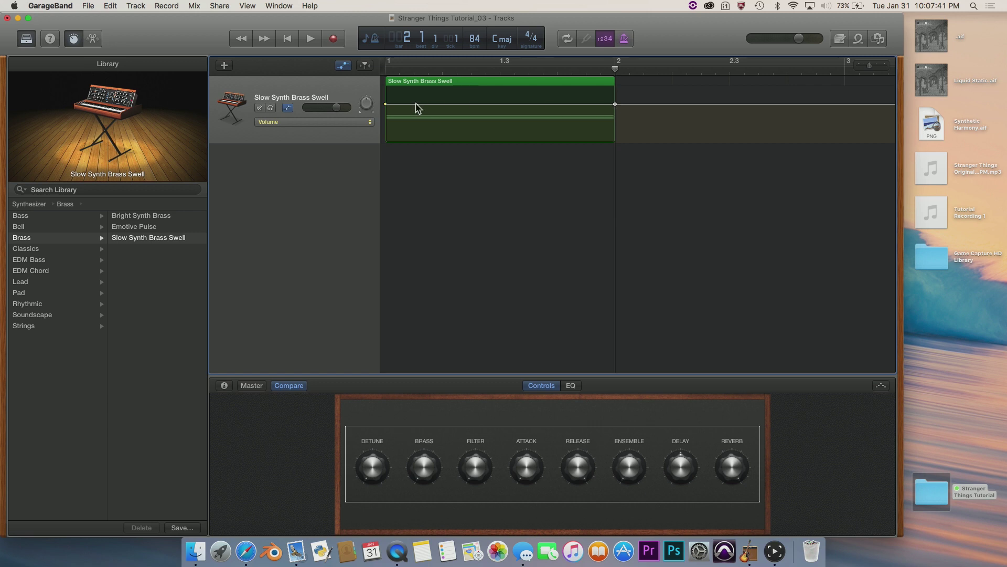
drag(386, 108, 387, 121)
click(630, 76)
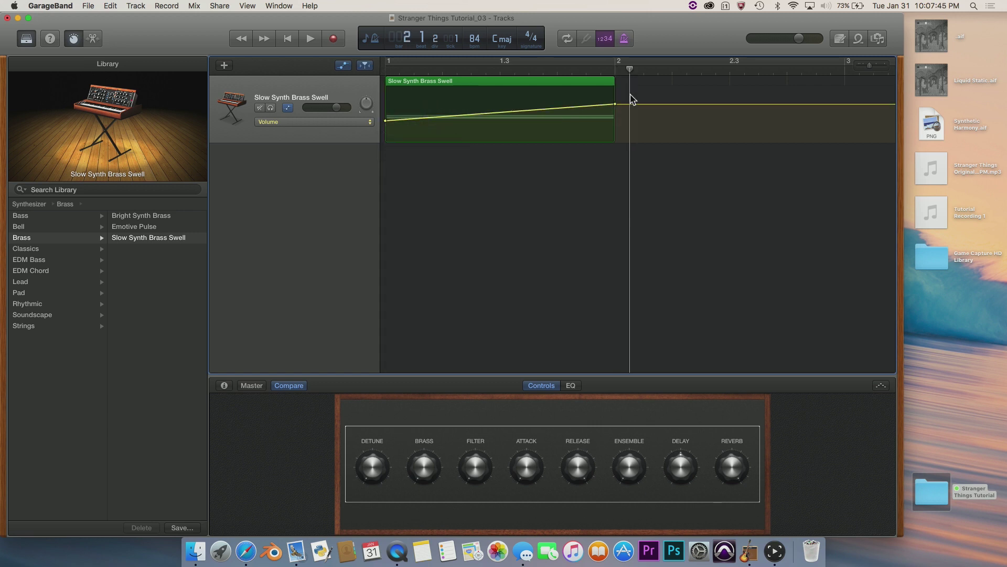
click(629, 104)
drag(629, 105, 633, 231)
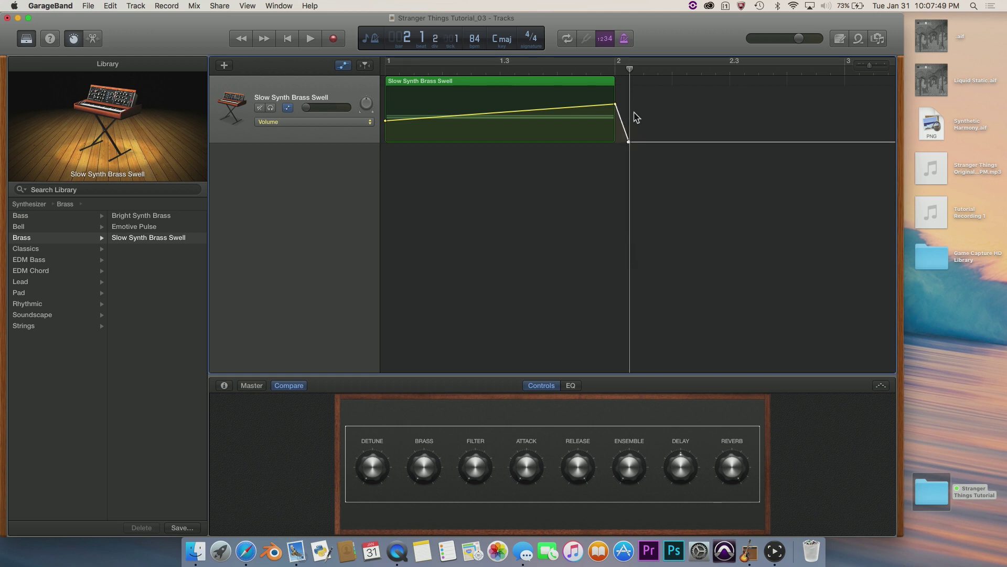
key(Return)
key(space)
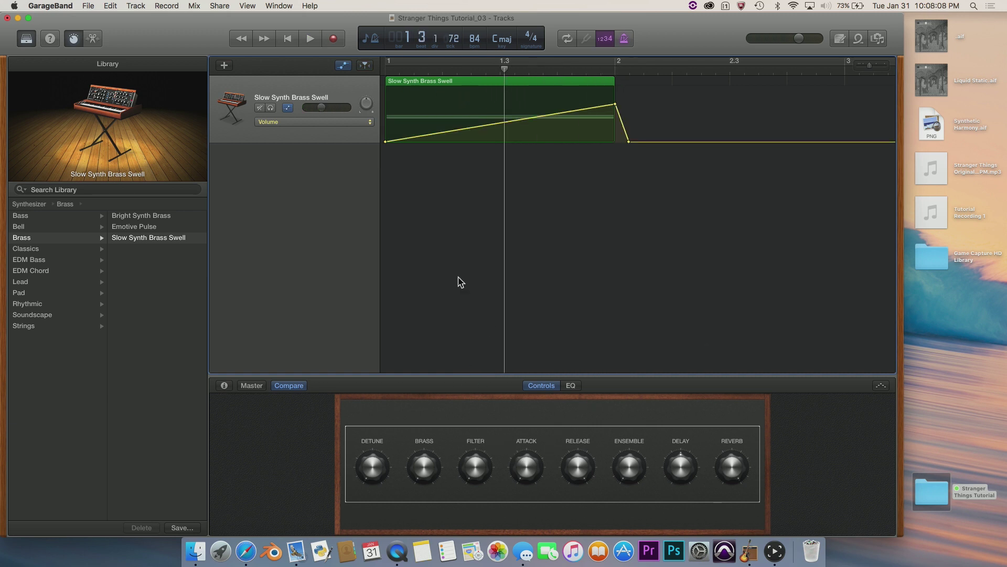
Step: Raise the volume ramp's starting point at bar 1, turn the Attack knob up to about two-thirds, and play the chord
drag(386, 142, 386, 119)
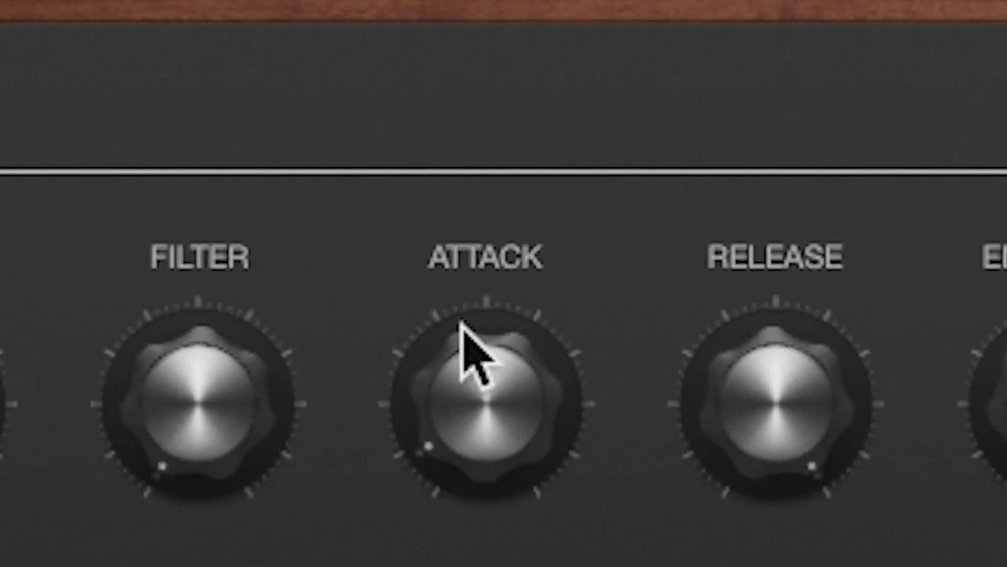
drag(521, 450, 522, 420)
drag(453, 115, 466, 0)
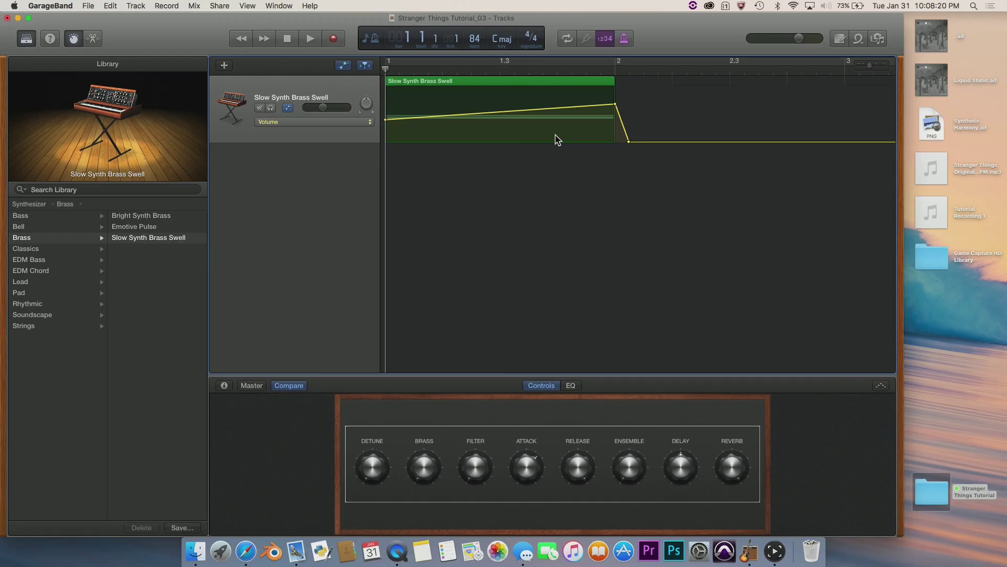
key(space)
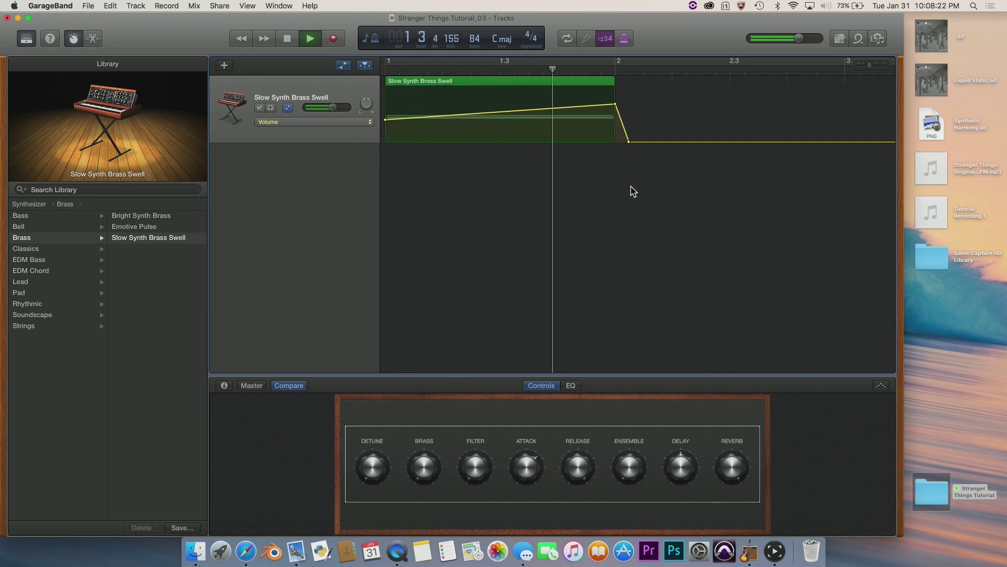
scroll(595, 143, right, 2)
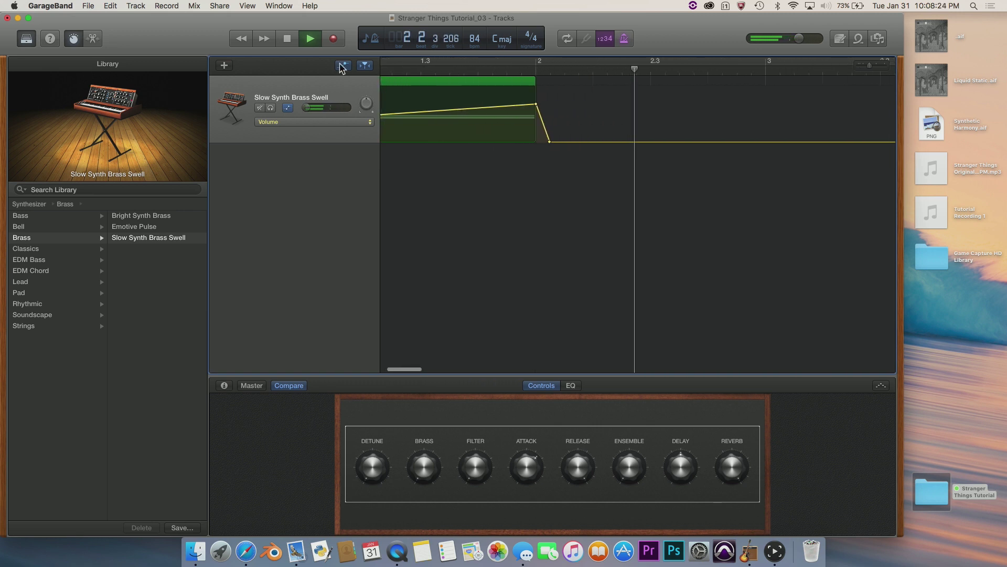
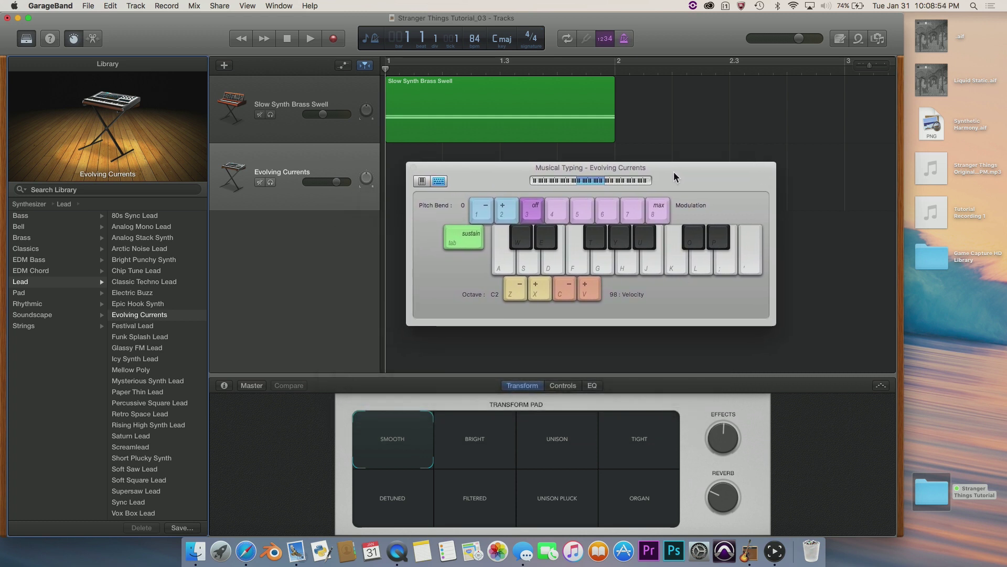
Step: Raise the Musical Typing octave to C4 and try out notes on the Evolving Currents track
key(x)
key(x)
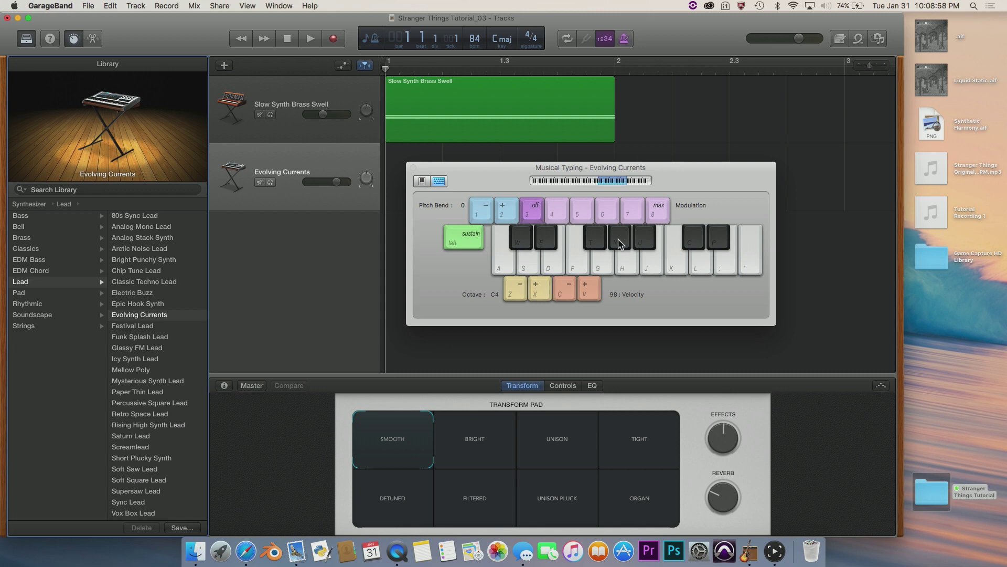
key(j)
key(s)
key(d)
key(f)
key(a)
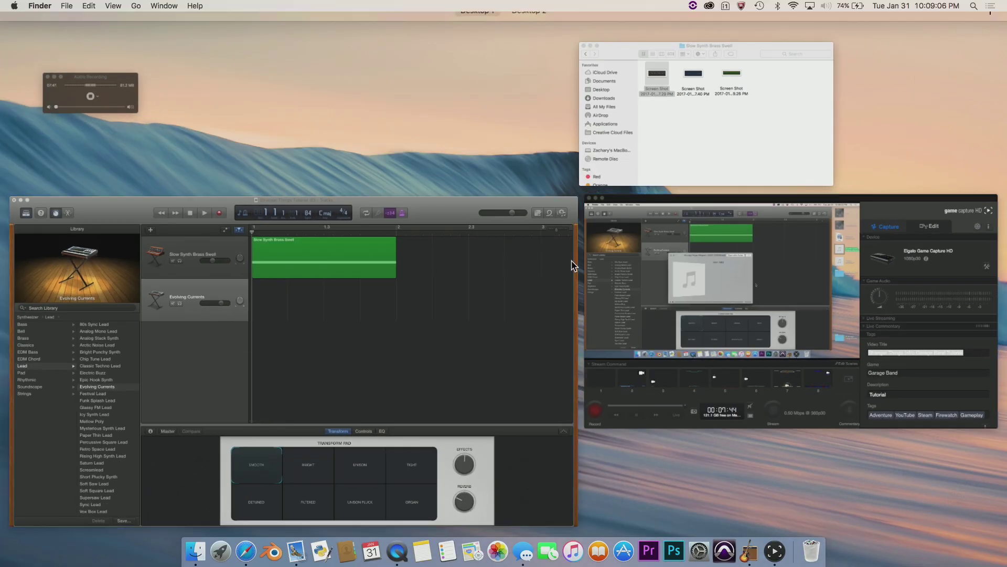
Step: Return to the GarageBand project, raise the Musical Typing octave to C5, and try out low and high notes on Evolving Currents
click(568, 263)
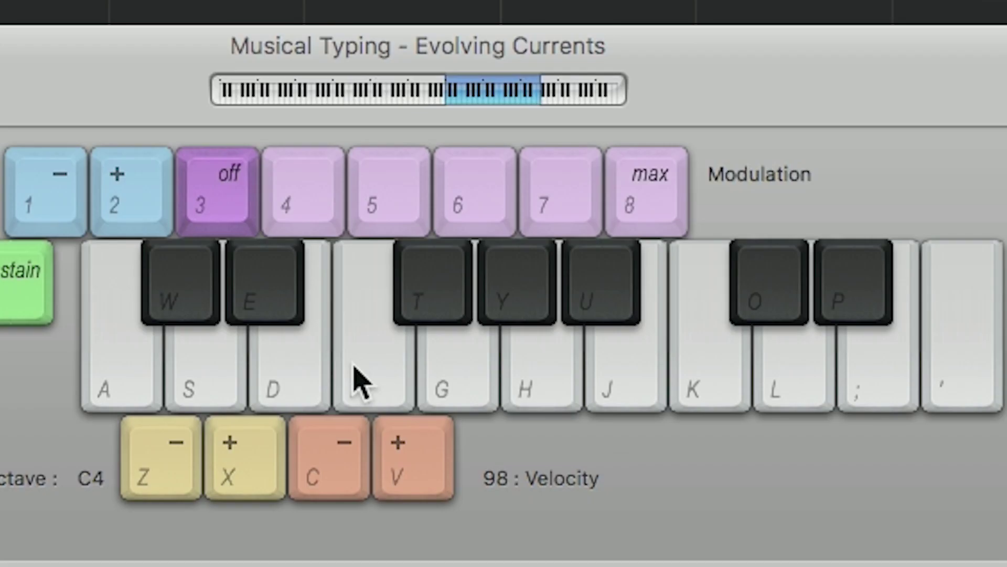
key(x)
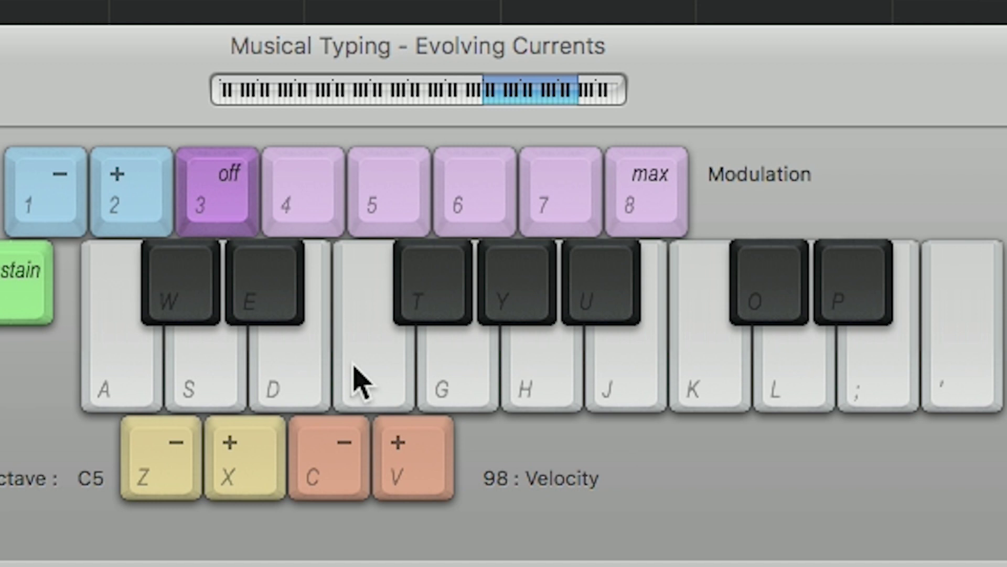
key(a)
key(s)
key(d)
key(f)
key(s)
key(d)
key(k)
key(l)
key(semicolon)
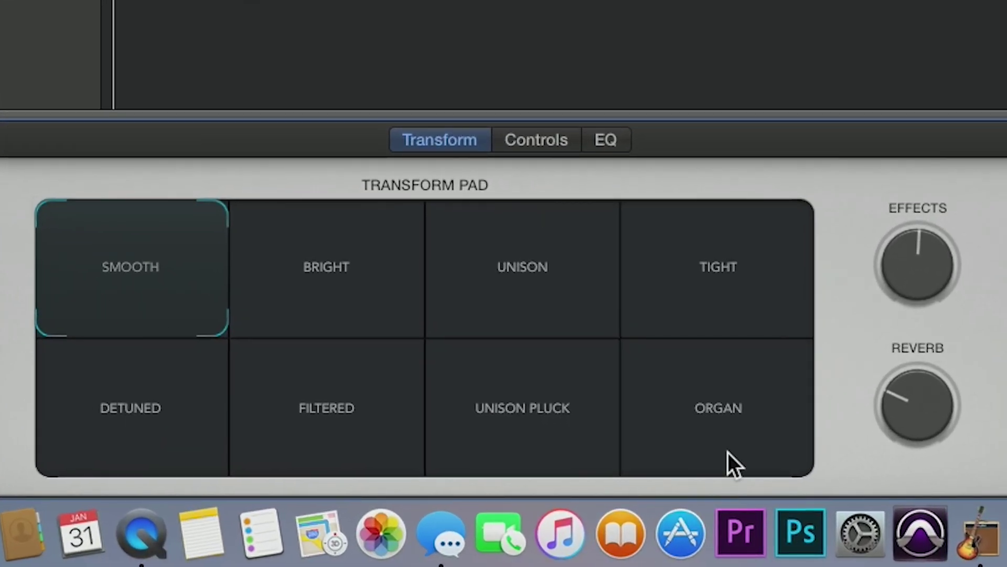
Step: Look at the Evolving Currents controls, set its Transform Pad to Detuned, and try out the sound with a few notes
click(545, 145)
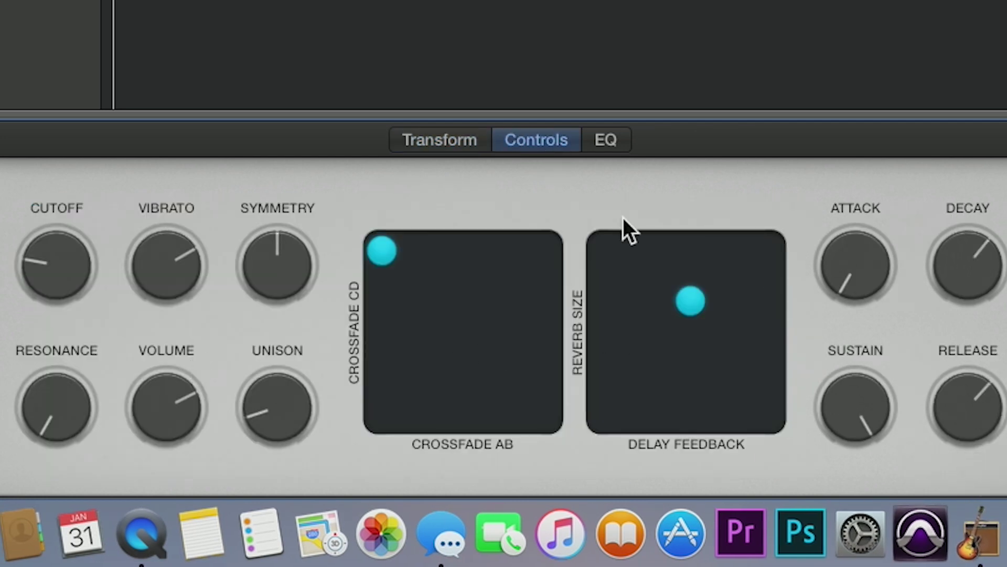
click(436, 140)
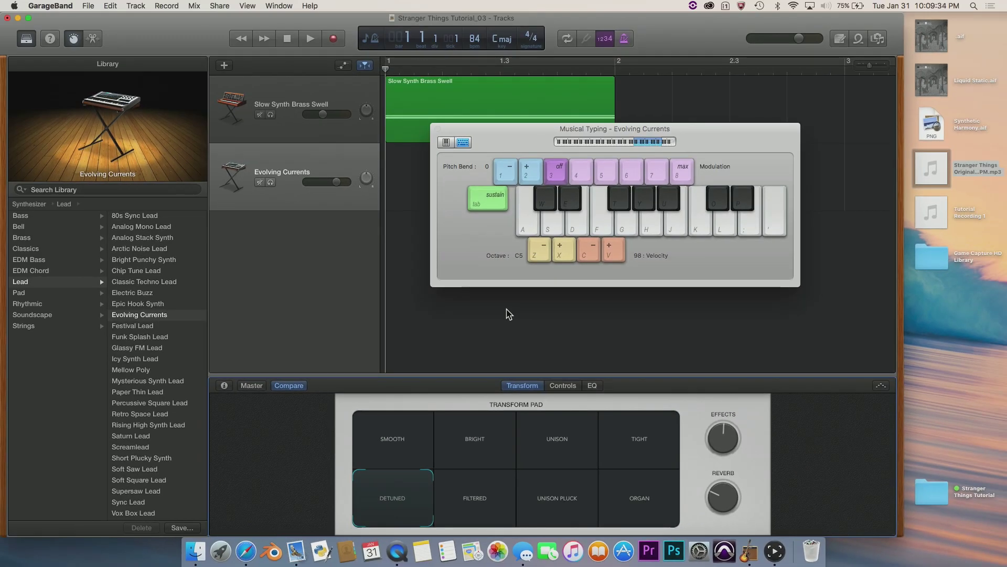
key(a)
key(s)
key(d)
key(j)
key(f)
Step: Move the Musical Typing keyboard below the Slow Synth Brass Swell region and try out the C, E, G, B and high C notes
drag(502, 136, 454, 156)
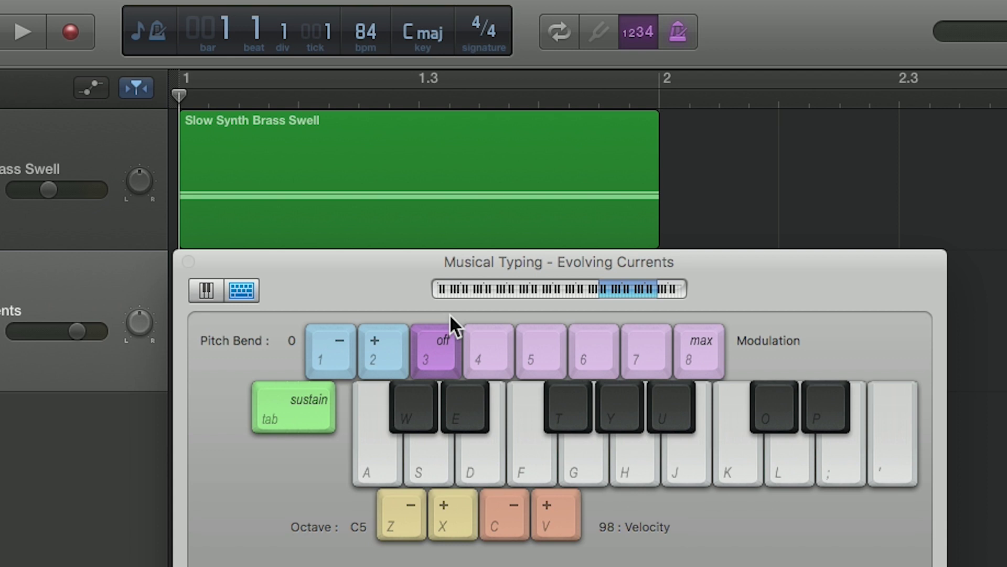
key(a)
key(d)
key(g)
key(k)
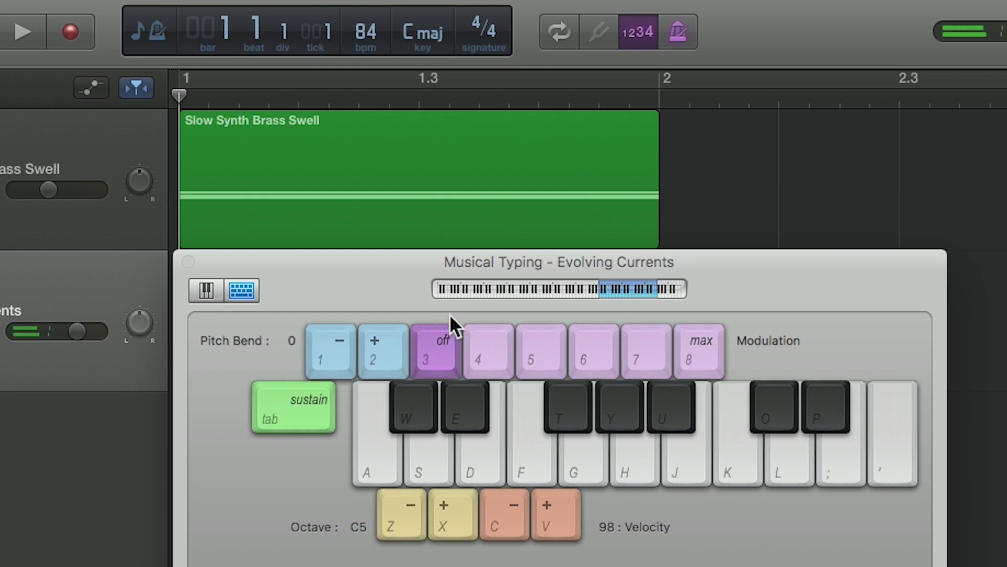
key(a)
key(d)
key(g)
key(k)
key(j)
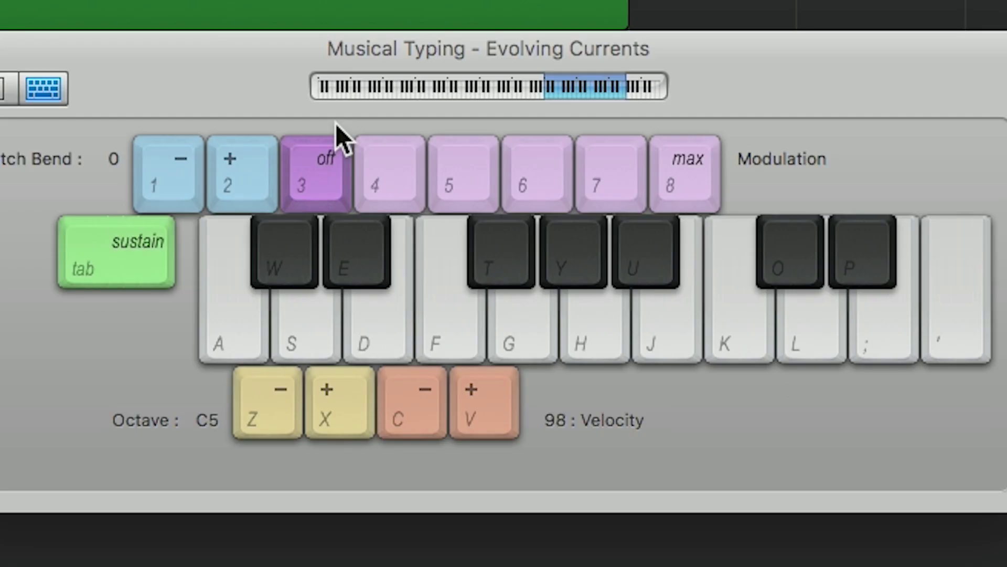
Step: Practise the arpeggio melody repeatedly on Evolving Currents, using the C, E, B and high C notes
key(a)
key(d)
key(k)
key(d)
key(a)
key(j)
key(k)
key(a)
key(j)
key(k)
key(a)
key(d)
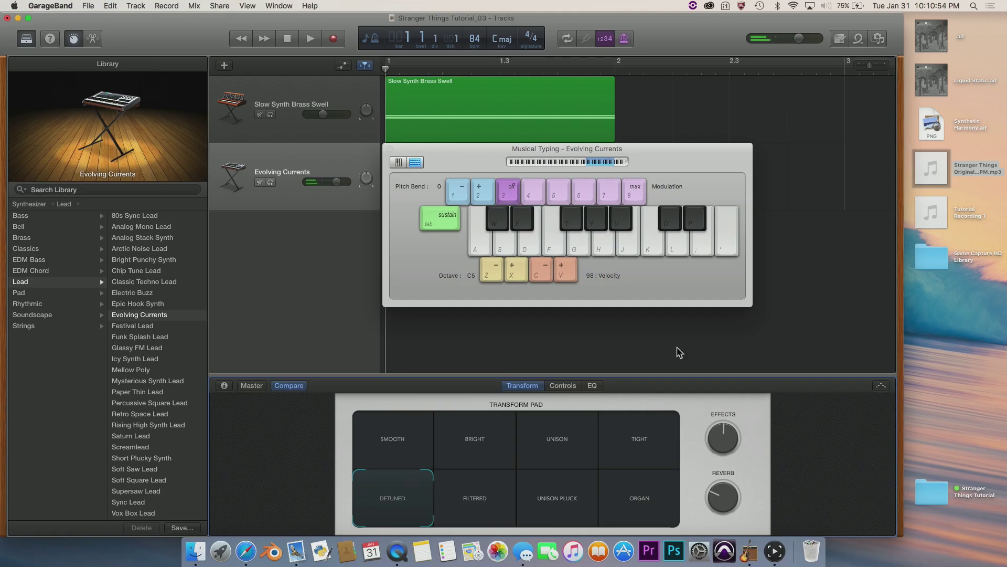
Step: Turn on the arpeggiator for Evolving Currents, set its rate to 1/64, and try it out with the C, B and high C notes
click(882, 386)
click(830, 394)
mouse_move(817, 407)
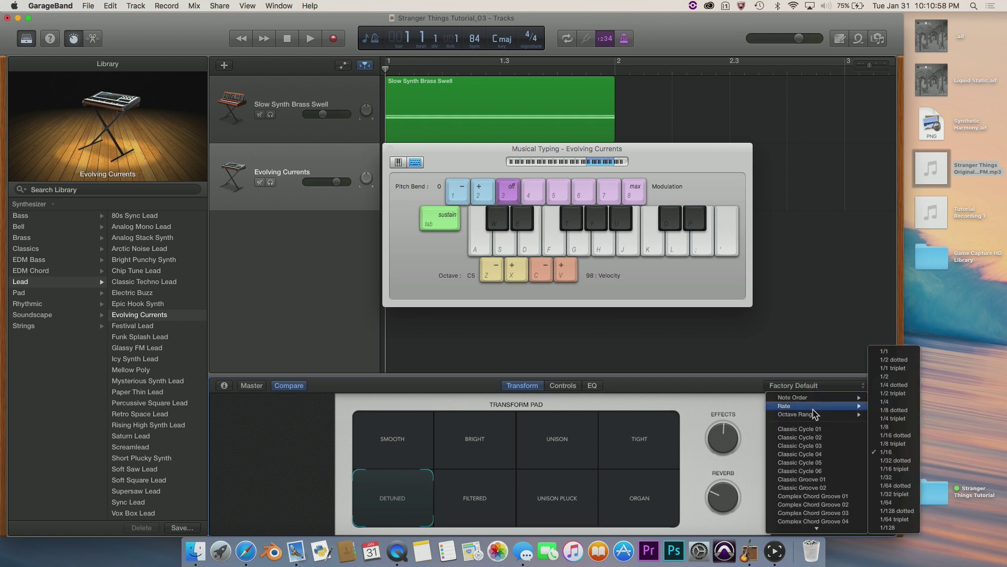
click(891, 502)
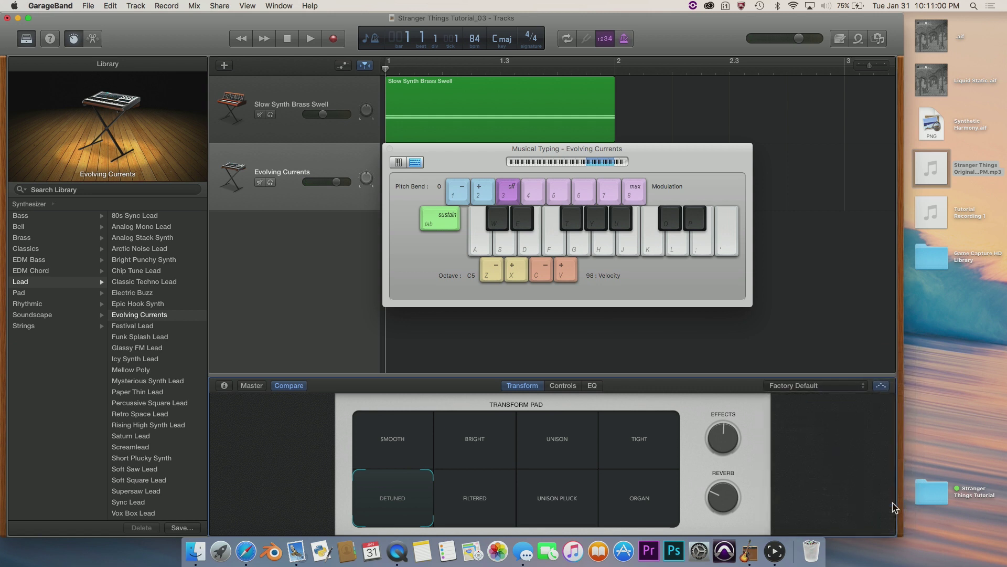
key(a)
key(j)
key(k)
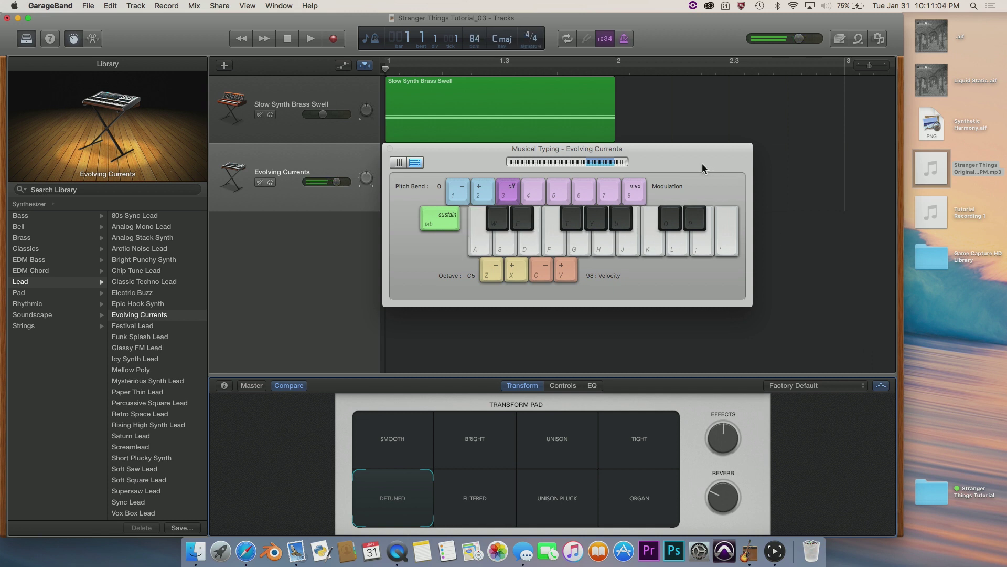
Step: Turn off the arpeggiator for Evolving Currents and move the Musical Typing keyboard below the two tracks
click(880, 386)
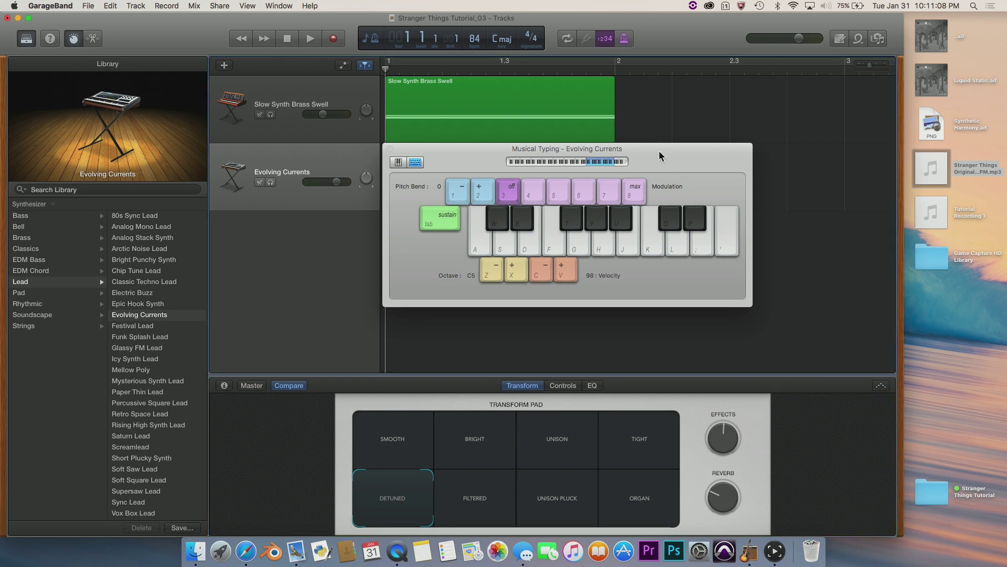
drag(654, 166, 687, 283)
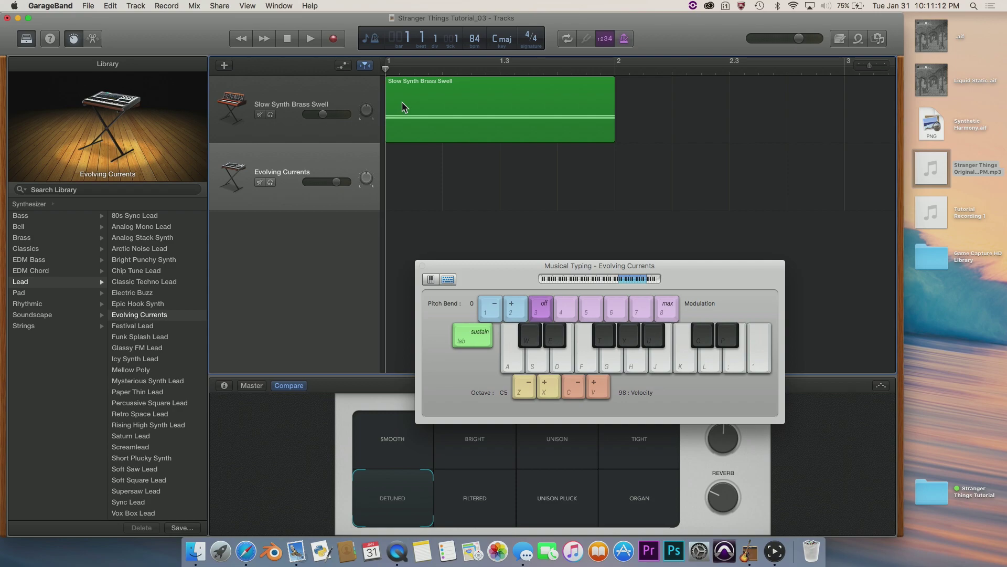
Step: Rehearse the Evolving Currents arpeggio, rising through C, E, G, B and high C and descending through G, E and C
key(a)
key(d)
key(g)
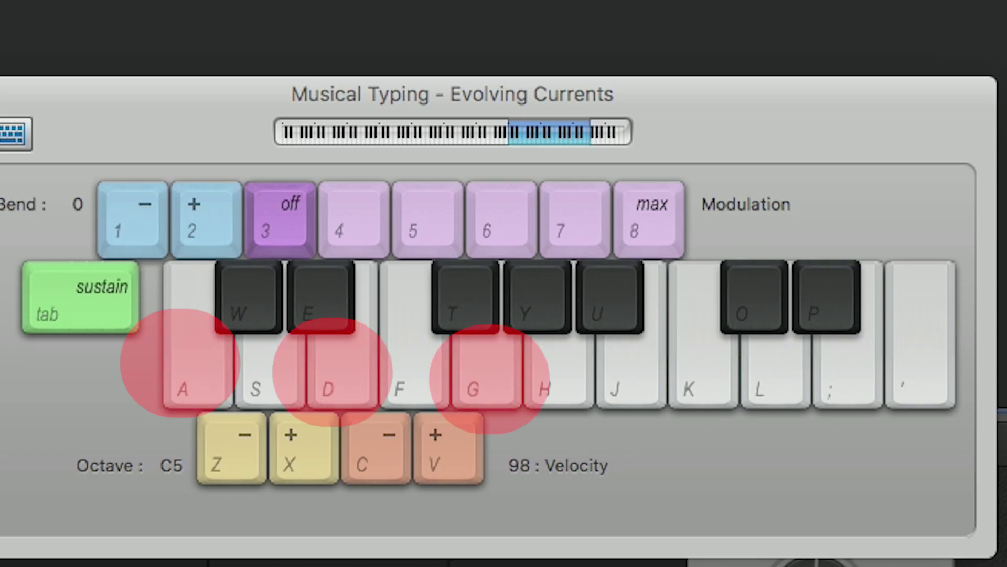
key(j)
key(k)
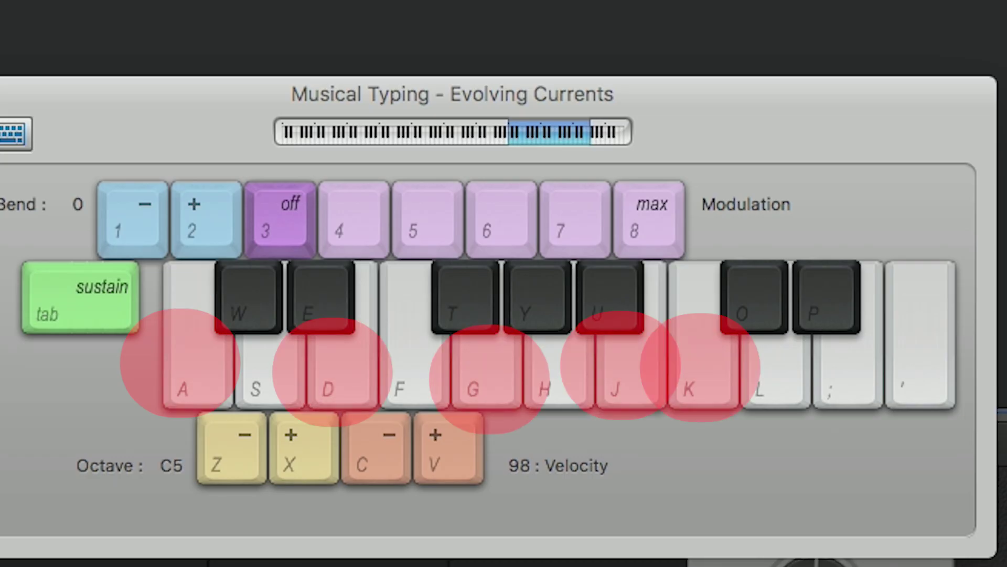
key(g)
key(d)
key(a)
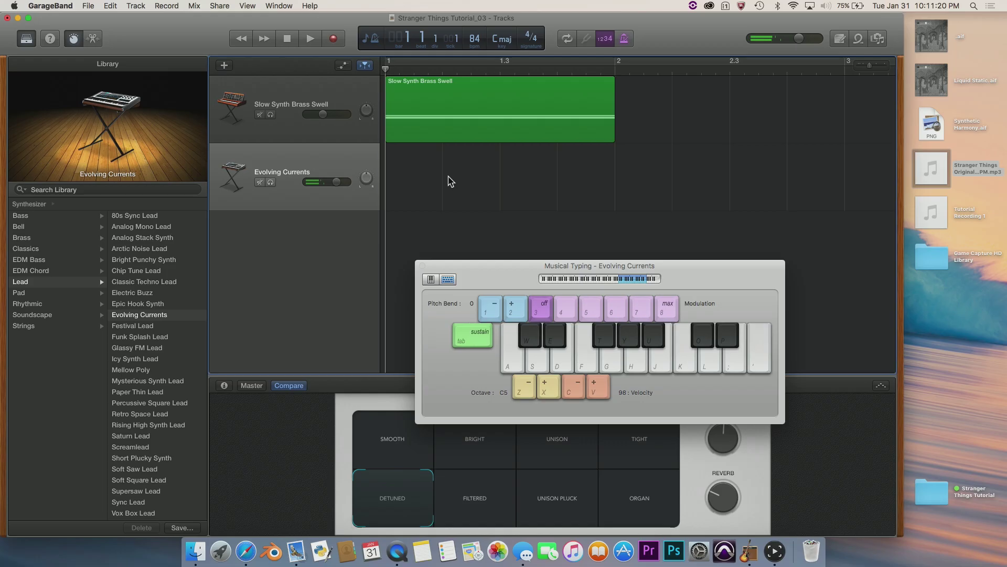
Step: Record the C, E, G, B, high C arpeggio repeatedly on the Evolving Currents track from bar 1 to past bar 2
key(space)
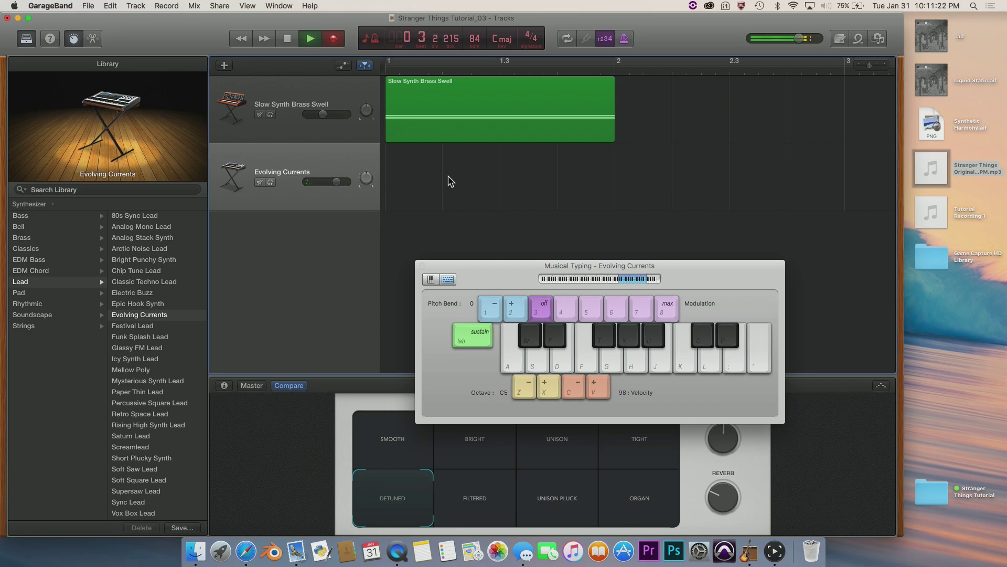
key(g)
key(j)
key(k)
key(j)
key(g)
key(d)
key(a)
key(d)
key(g)
key(j)
key(j)
key(g)
key(d)
key(a)
key(d)
key(g)
key(j)
key(j)
key(a)
key(g)
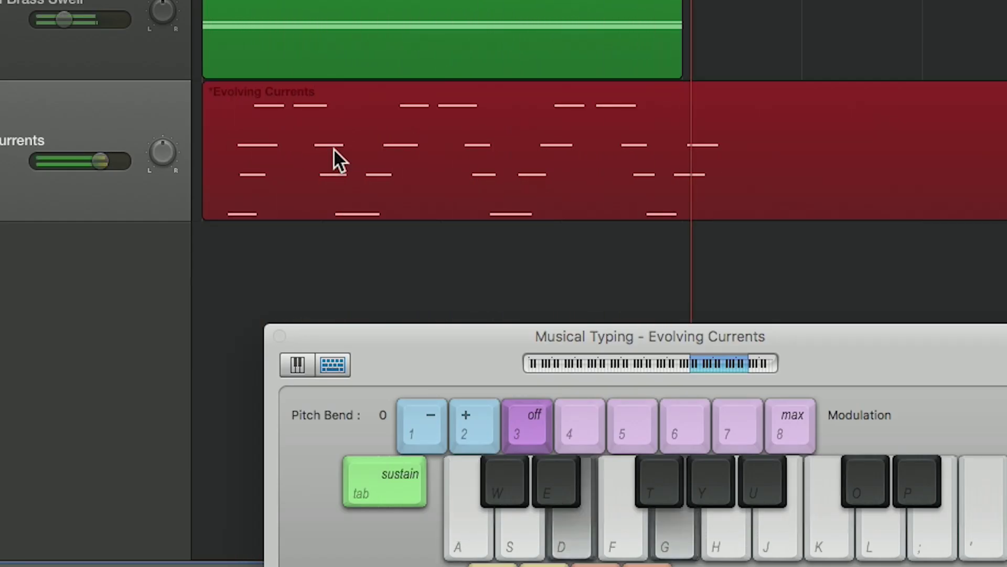
key(k)
key(space)
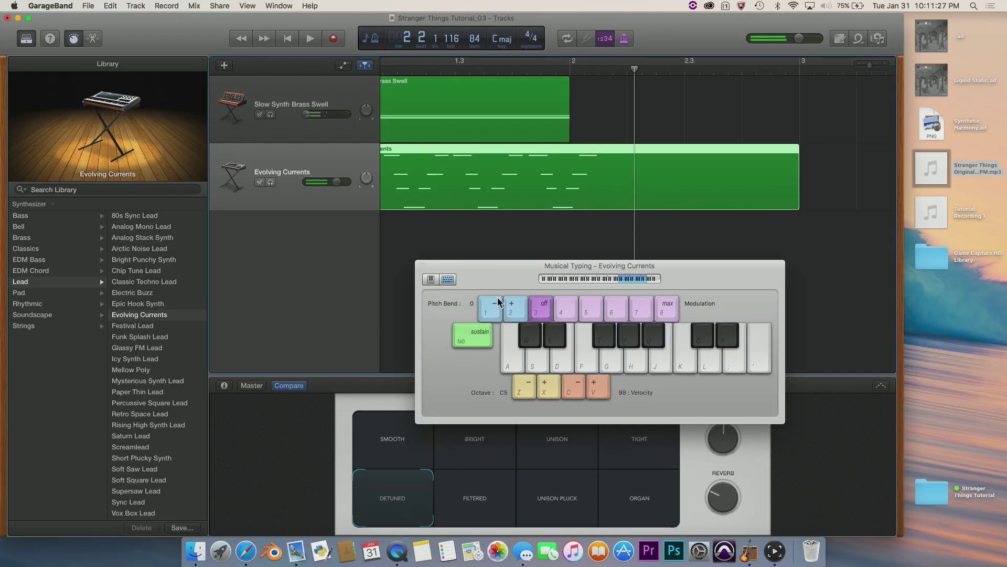
Step: Close Musical Typing, trim the Evolving Currents region to end at bar 2, and play it from the start
click(422, 266)
scroll(477, 171, left, 2)
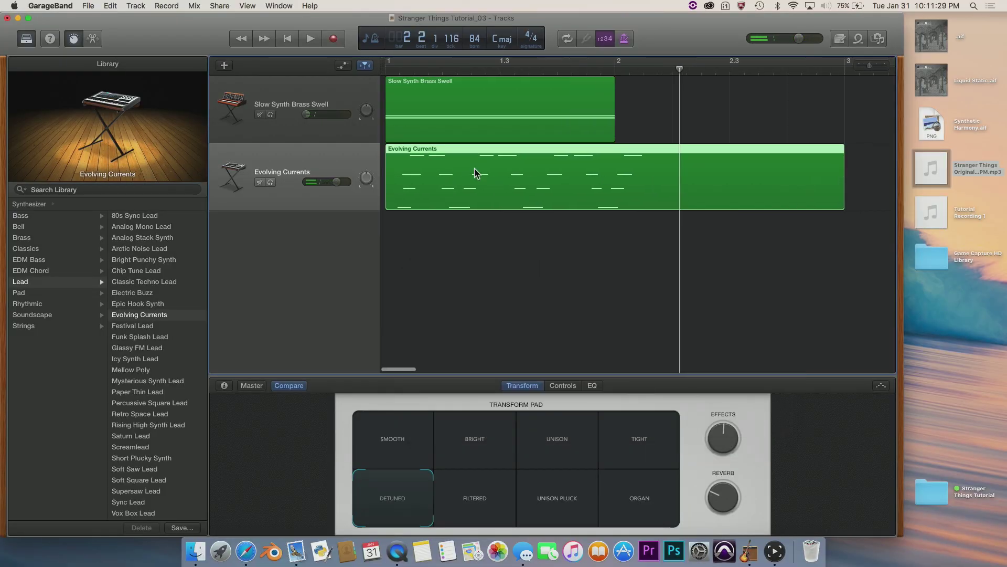
drag(844, 183, 616, 176)
click(649, 179)
key(Return)
key(space)
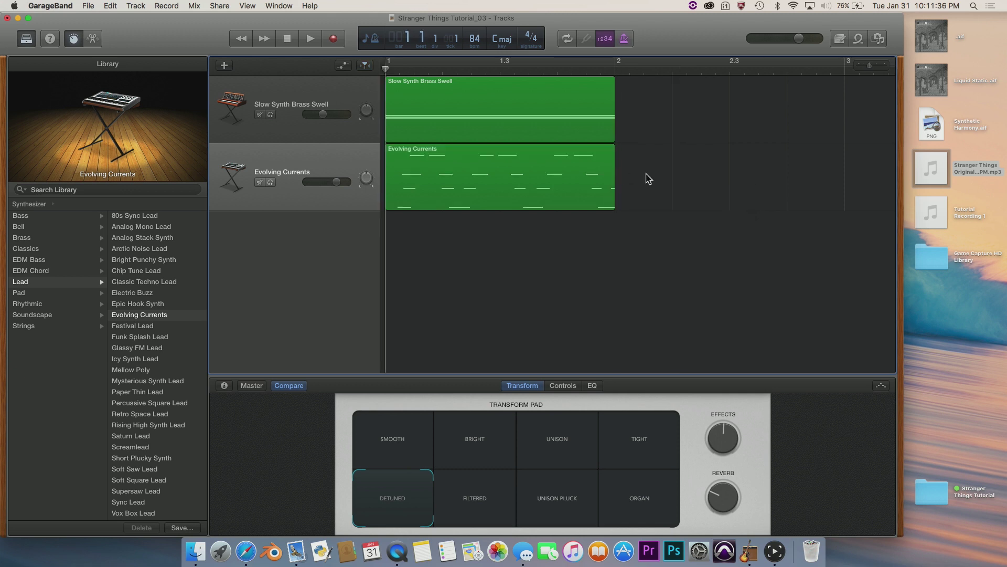
key(super+Right)
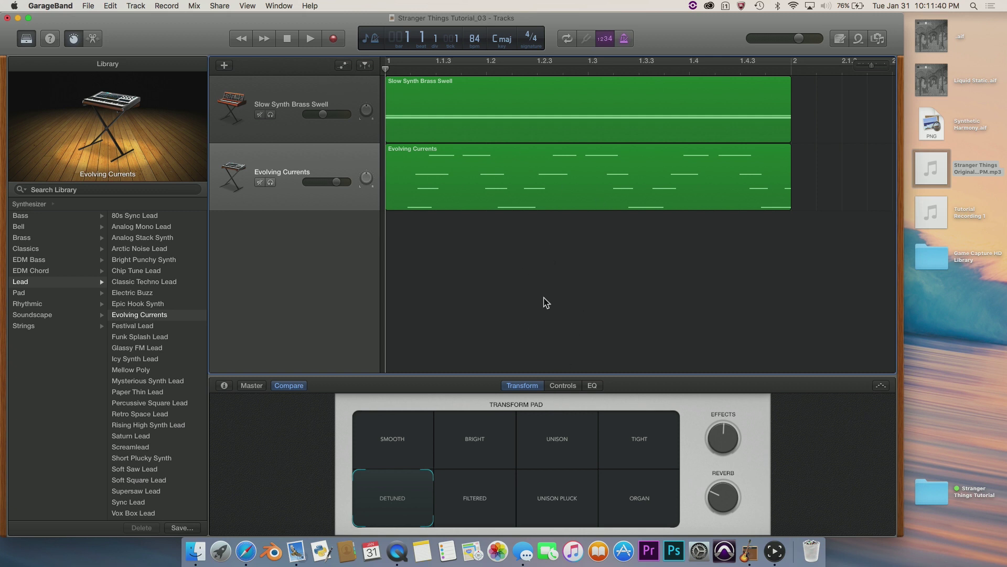
click(592, 385)
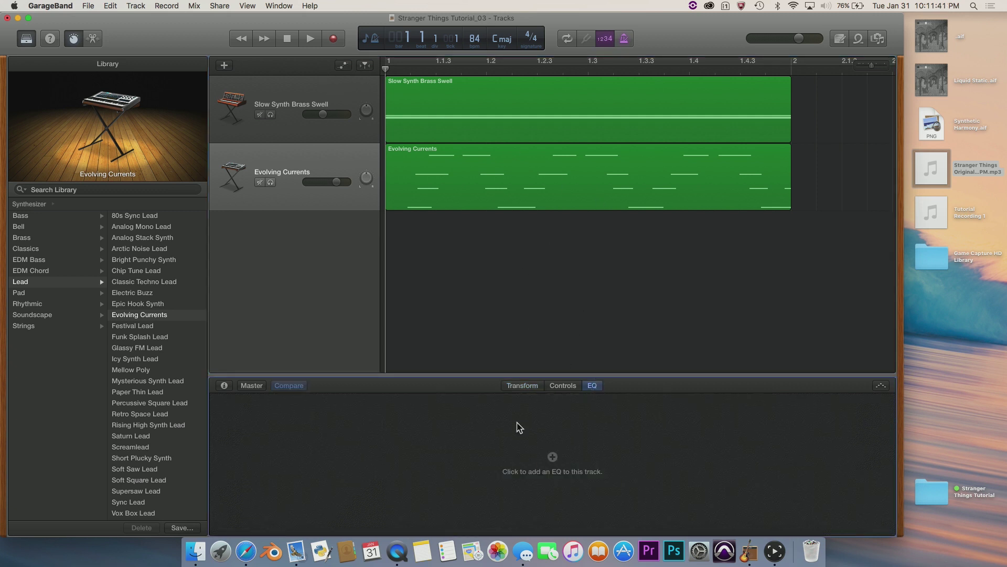
click(524, 387)
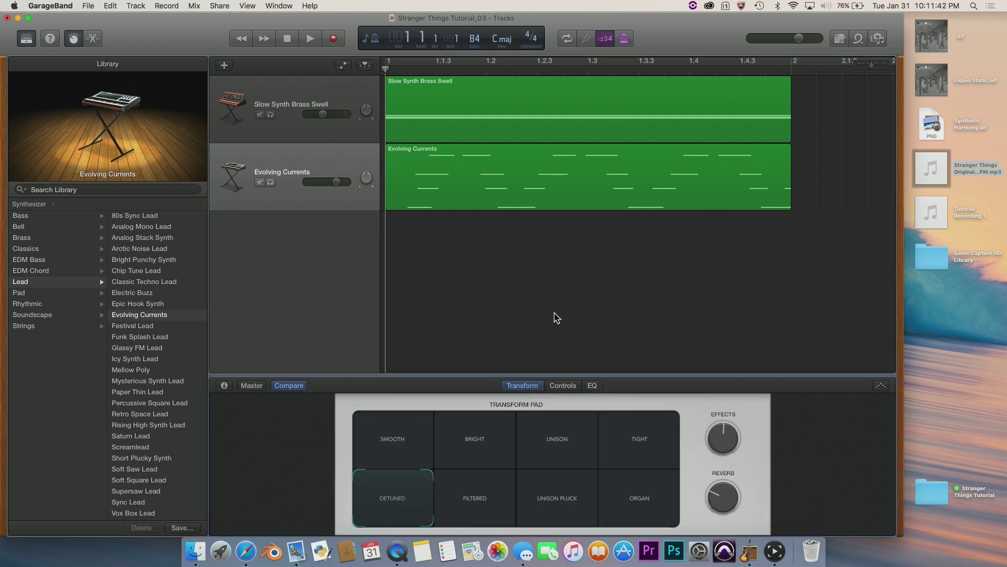
Step: Automate the Evolving Currents volume to start low, rise gradually toward the region's end, and drop to silence just after bar 2
click(343, 65)
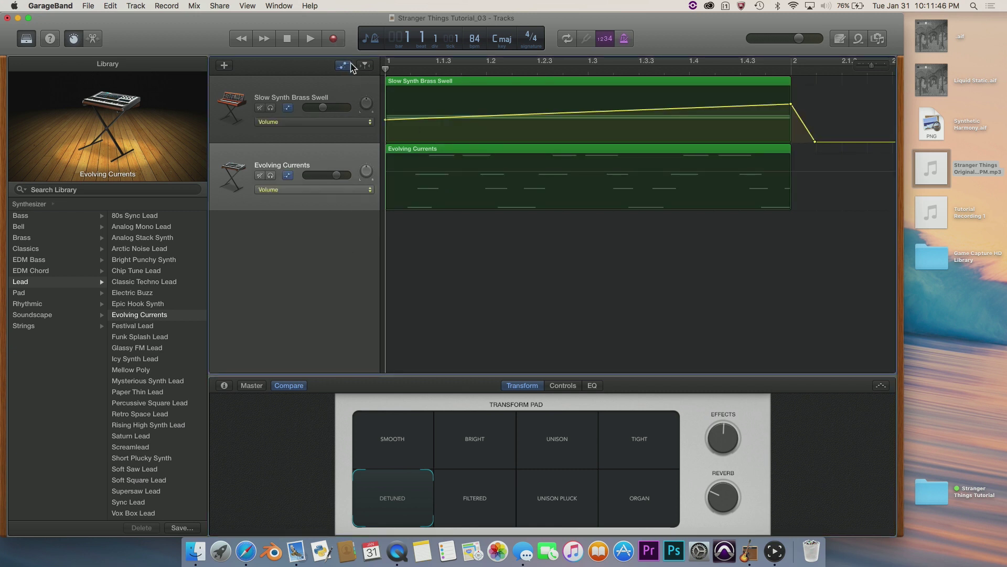
click(462, 190)
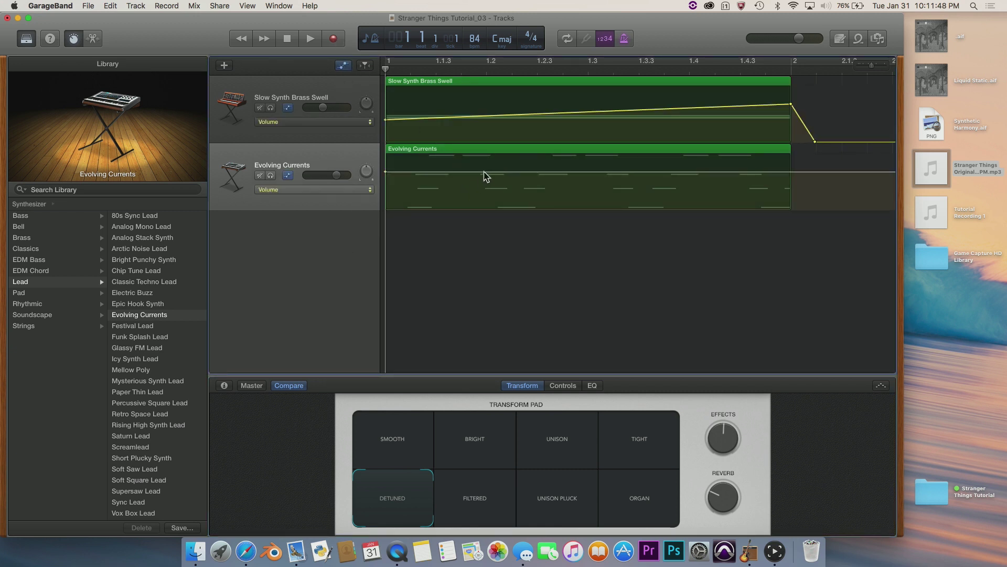
drag(484, 173, 484, 201)
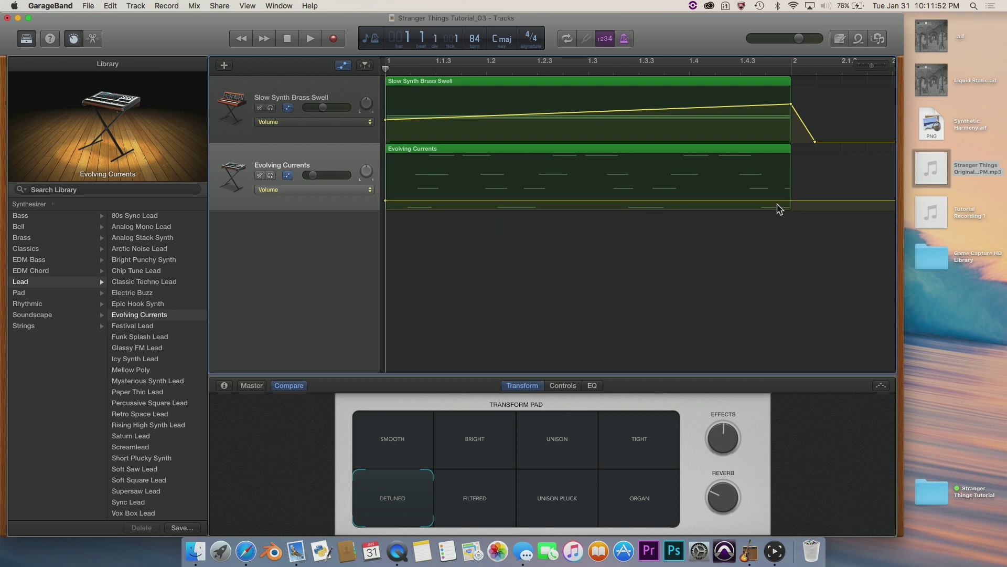
drag(789, 202, 753, 194)
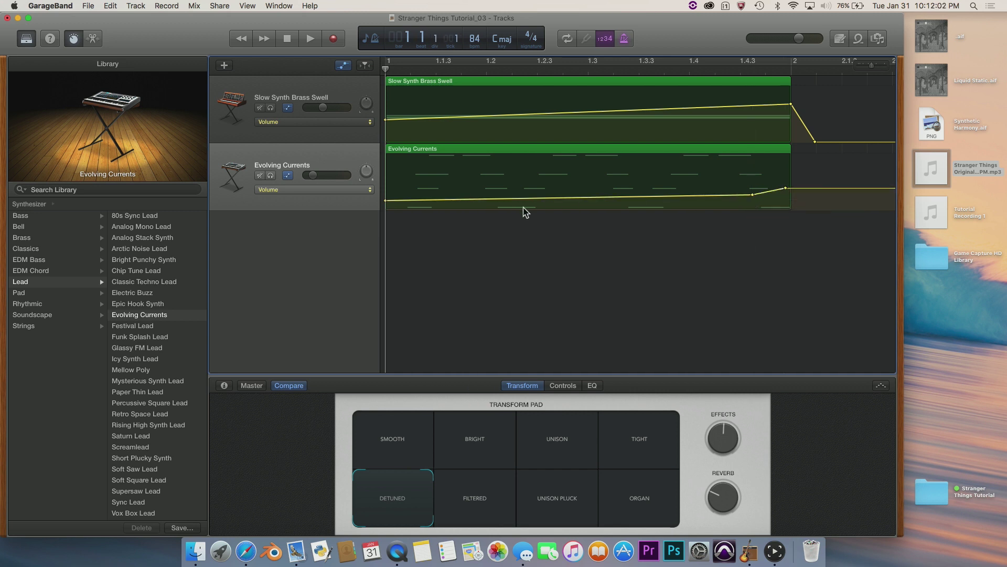
click(791, 188)
drag(809, 191, 807, 315)
Step: Play both tracks past bar 2, return the playhead to the start, and hide the track automation
key(space)
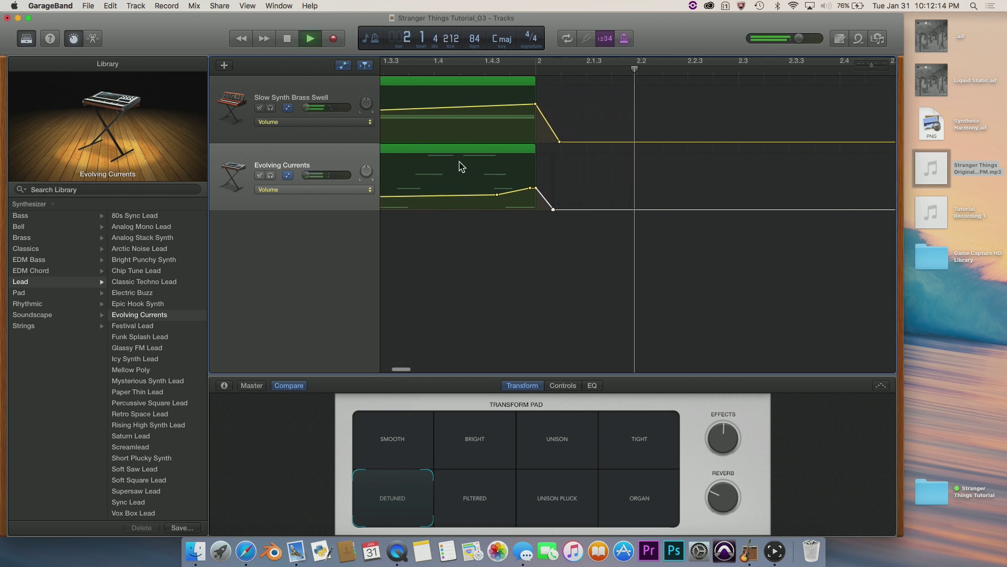
key(space)
key(Return)
key(super+Left)
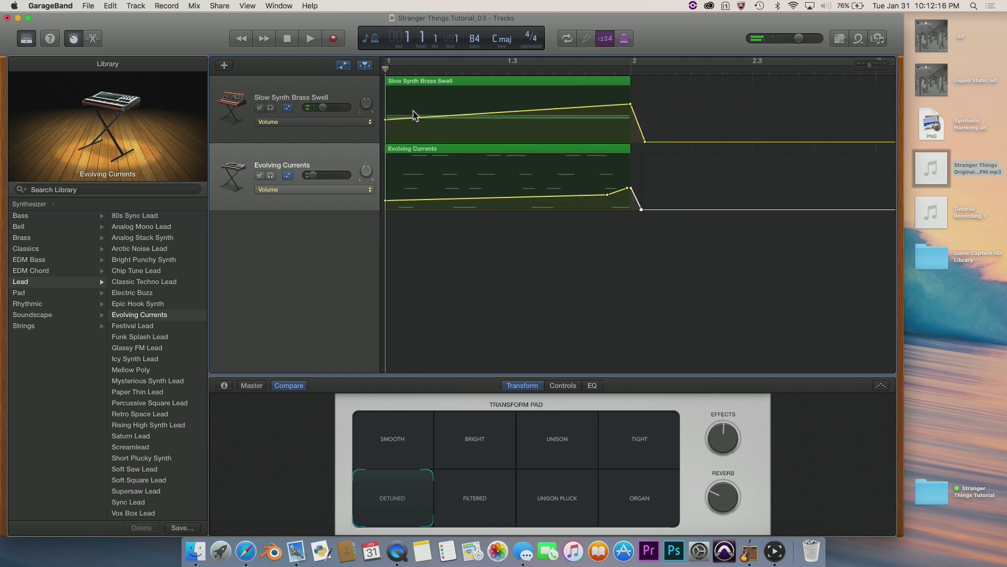
click(343, 65)
key(super+Right)
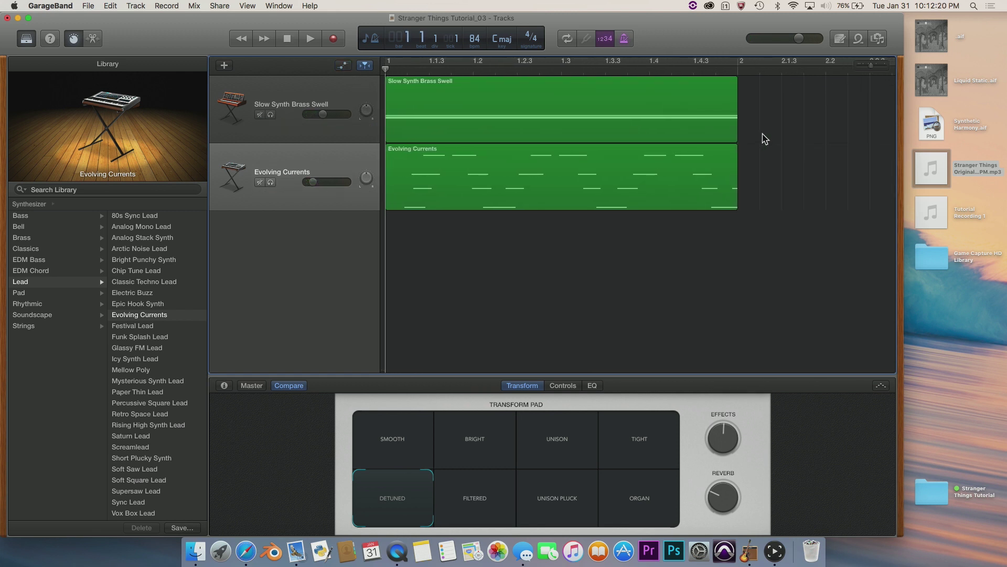
key(super+Left)
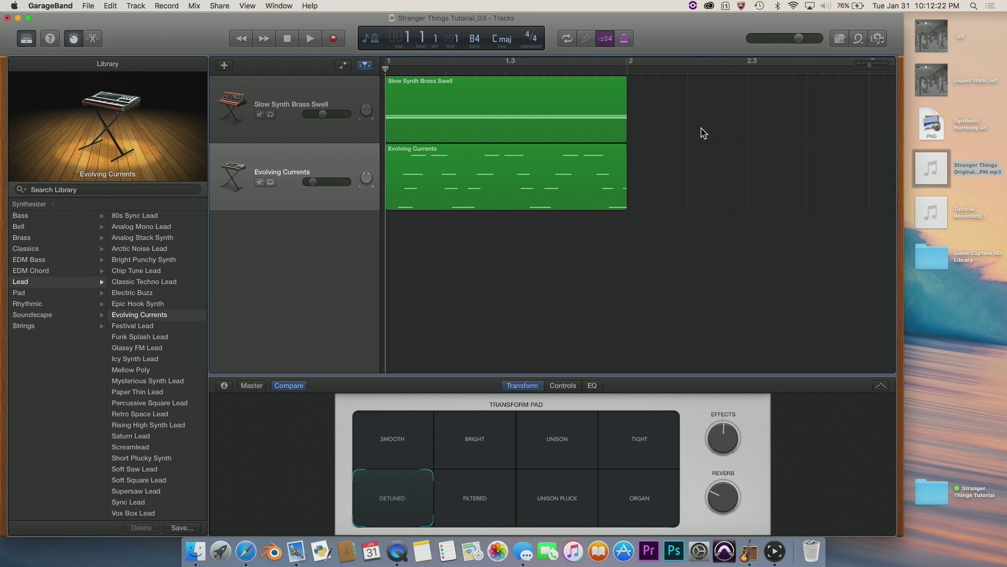
key(super+Left)
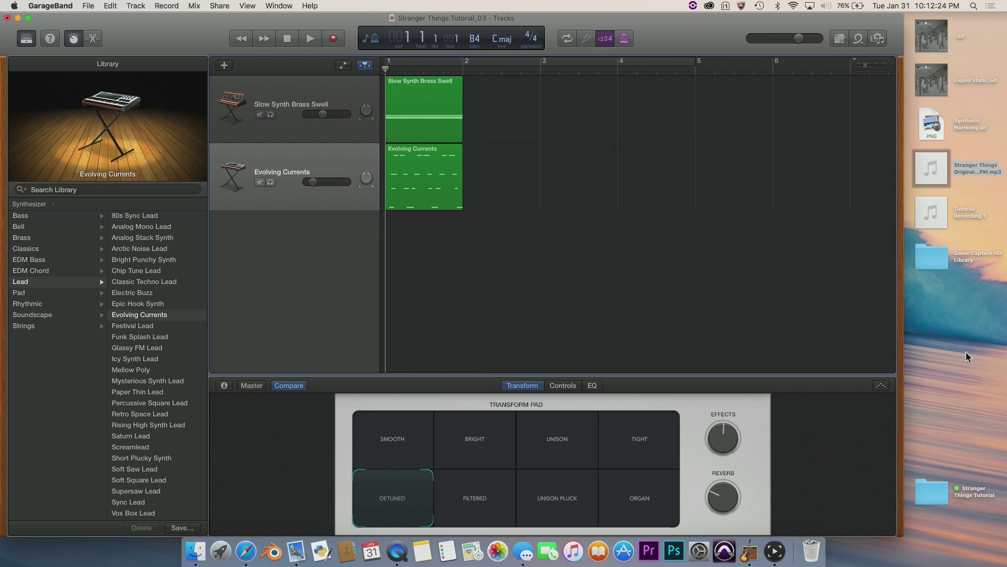
key(super+Right)
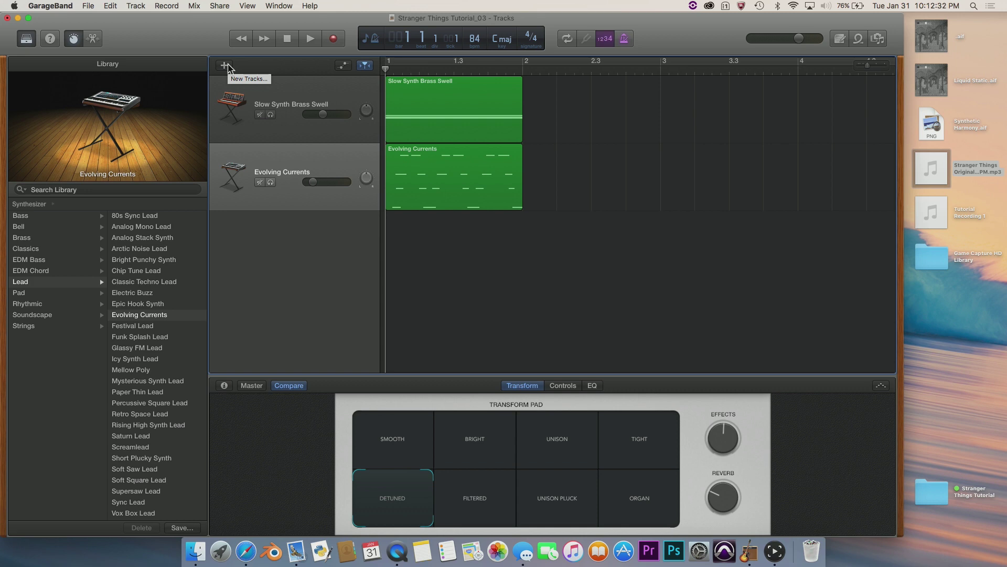
Step: Add a software instrument track and load the Seismic drum kit by searching the library for "seis"
click(225, 65)
click(646, 241)
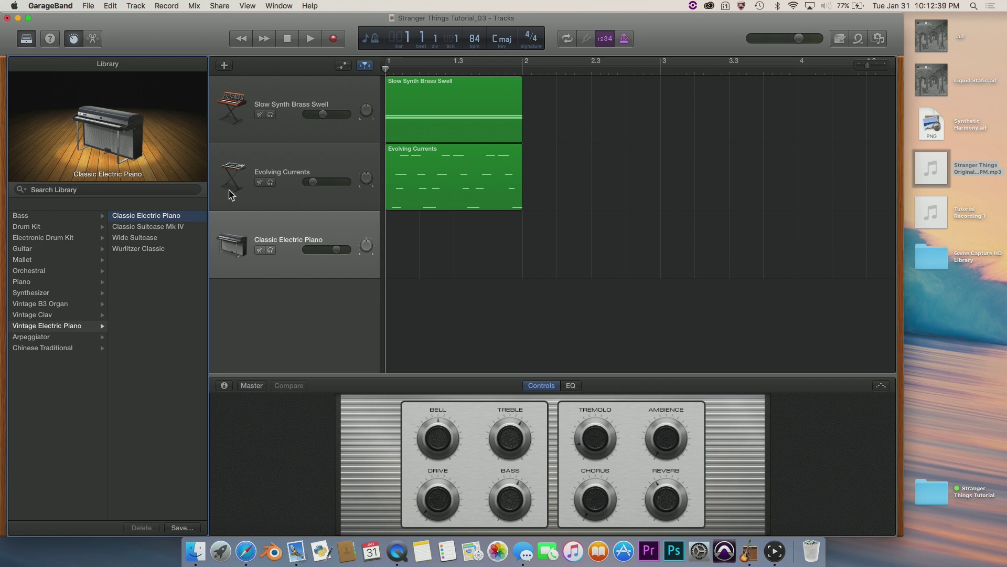
click(124, 187)
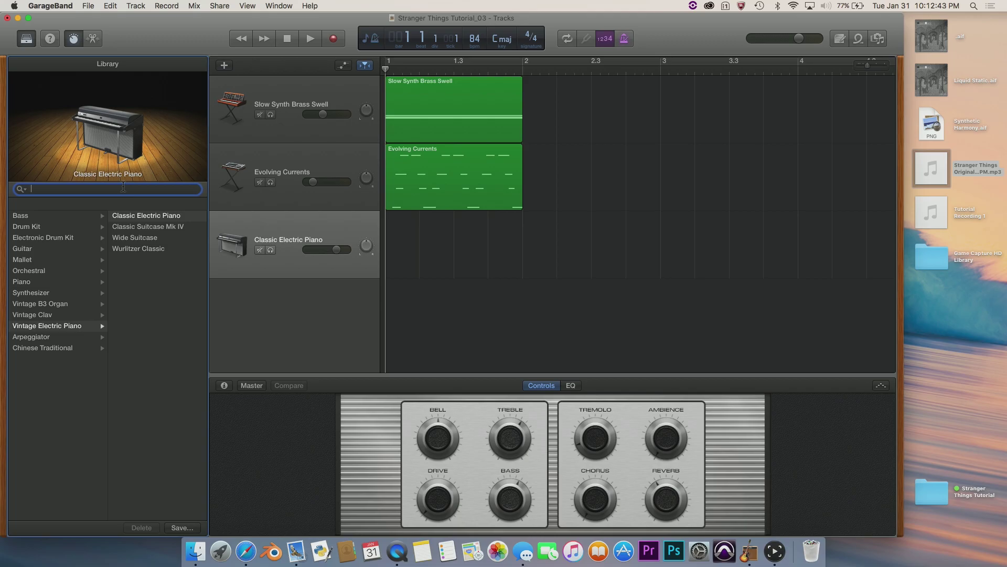
text(seis)
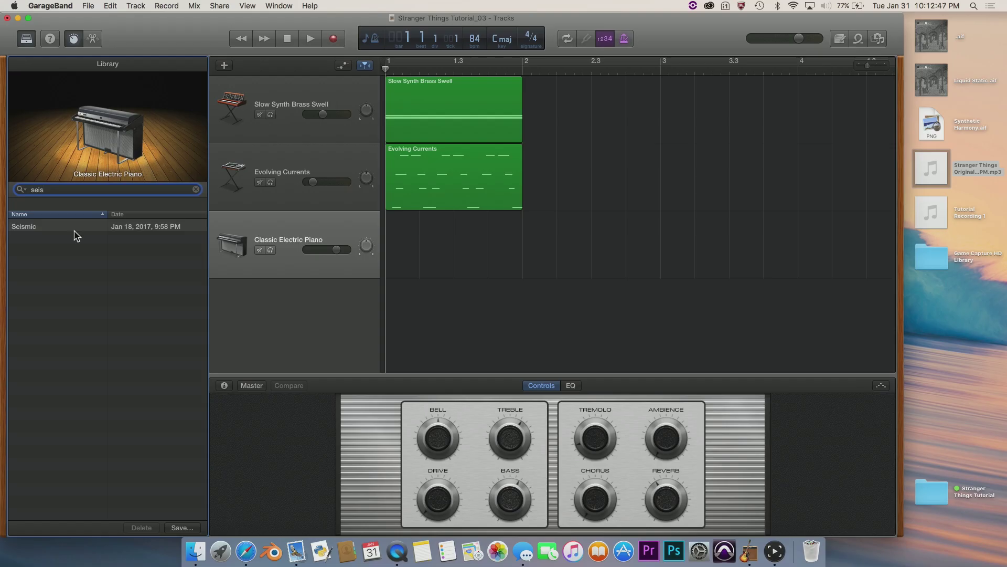
click(74, 230)
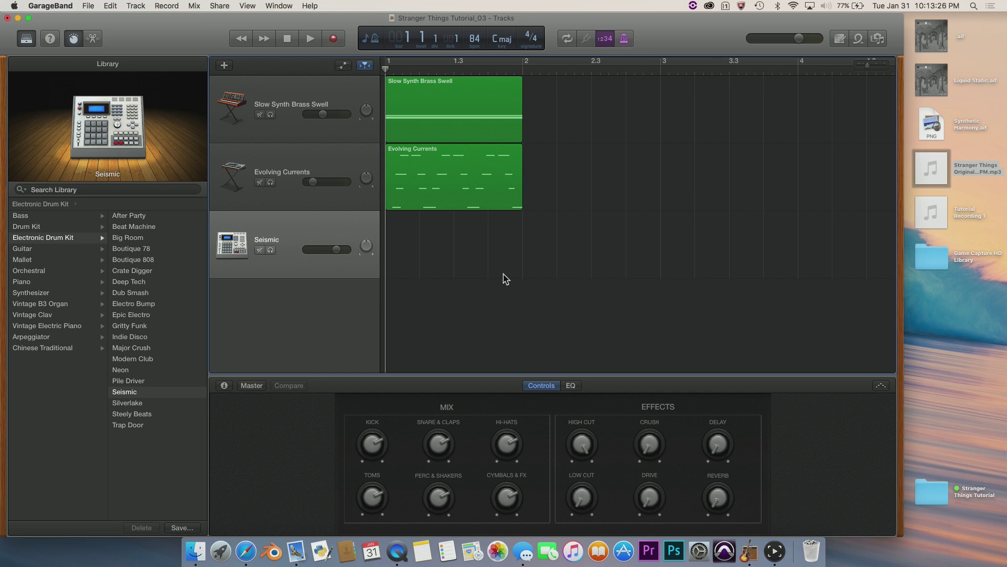
Step: Show Musical Typing for Seismic, try out a few notes, and lower the octave to C1
key(super+k)
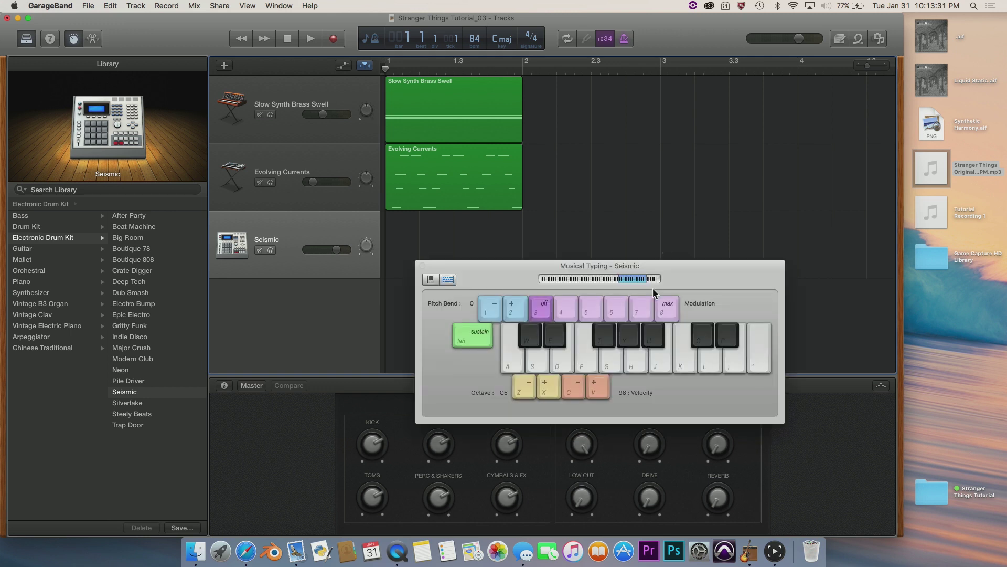
key(k)
key(g)
key(d)
key(k)
key(z)
key(z)
key(z)
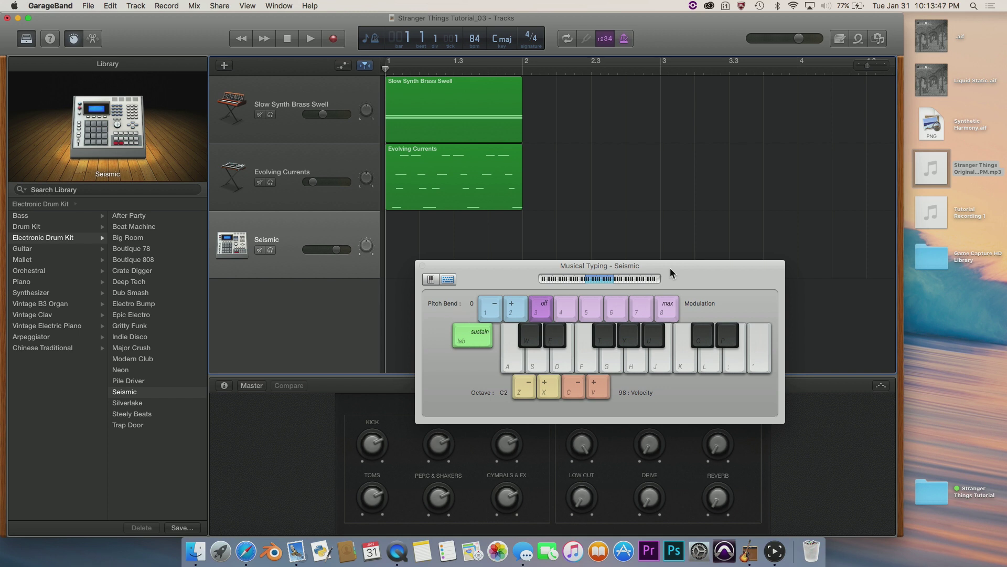
key(z)
Step: Try out Seismic's low C hit repeatedly at octave C1, moving the Musical Typing keyboard further below the Seismic track
key(a)
key(a)
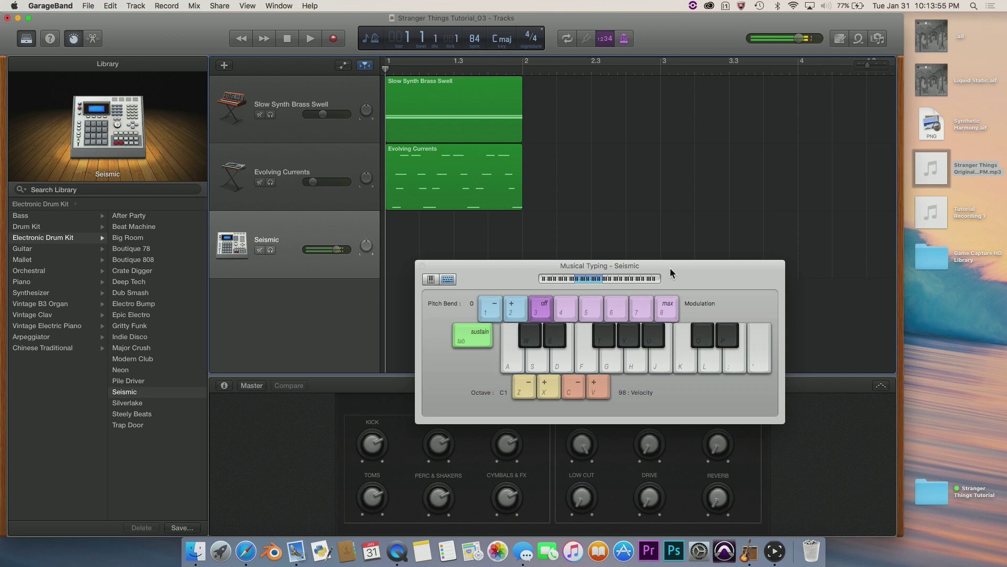
key(a)
key(a)
drag(656, 267, 660, 320)
key(a)
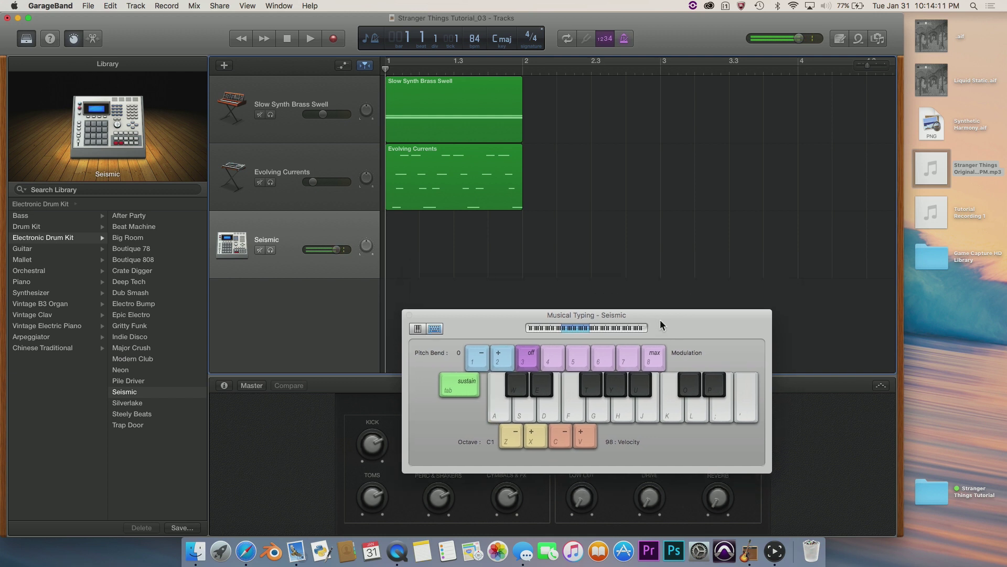
key(a)
key(a)
key(a)
key(a)
Step: Record a single low C hit on the Seismic track at bar 2, starting the recording from the project's beginning
click(522, 71)
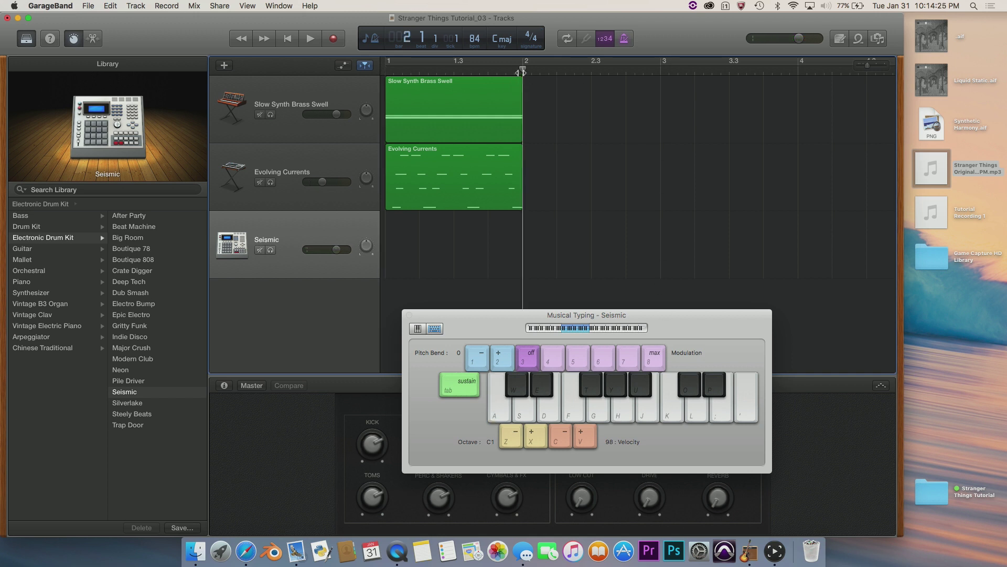
key(a)
key(a)
key(Return)
key(space)
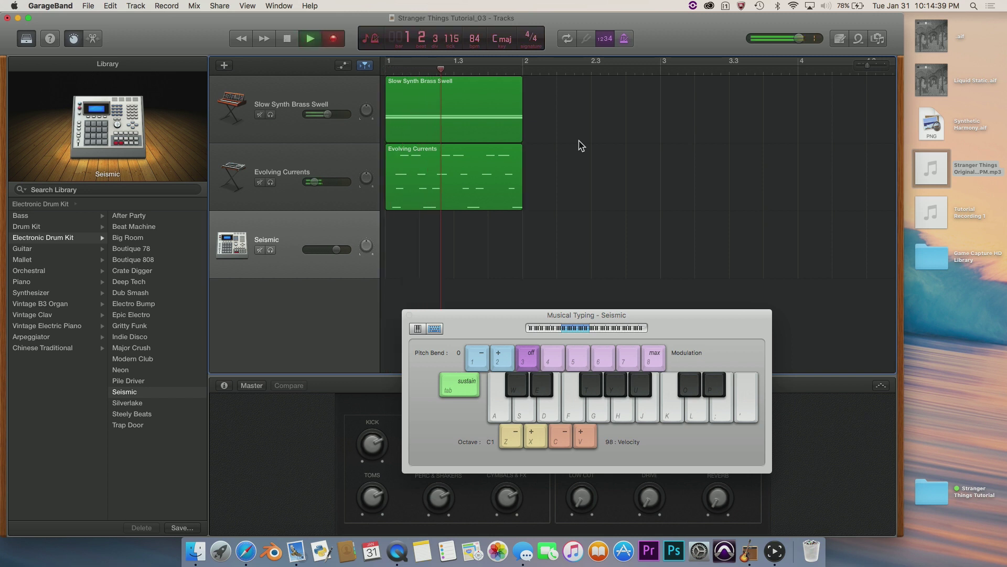
key(a)
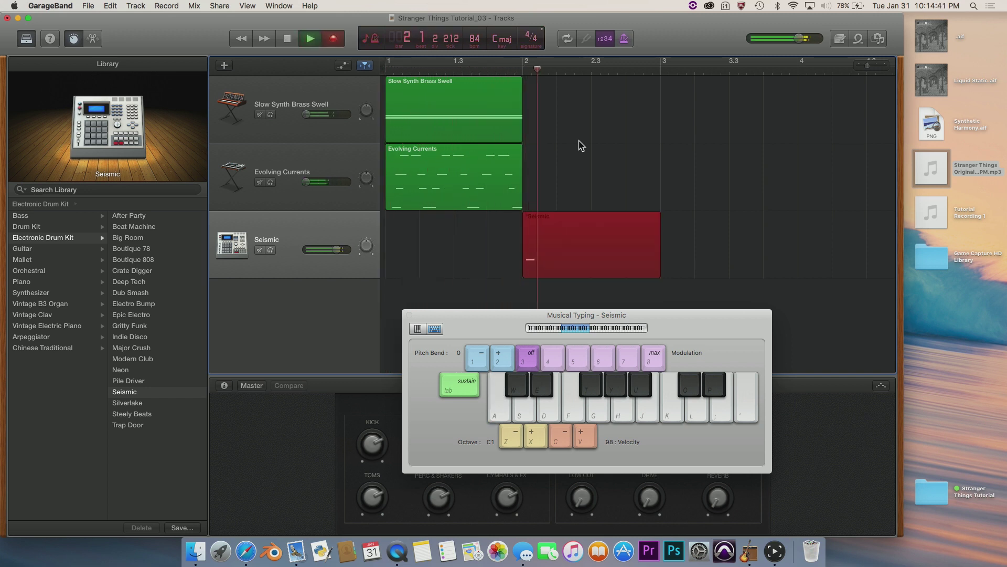
key(space)
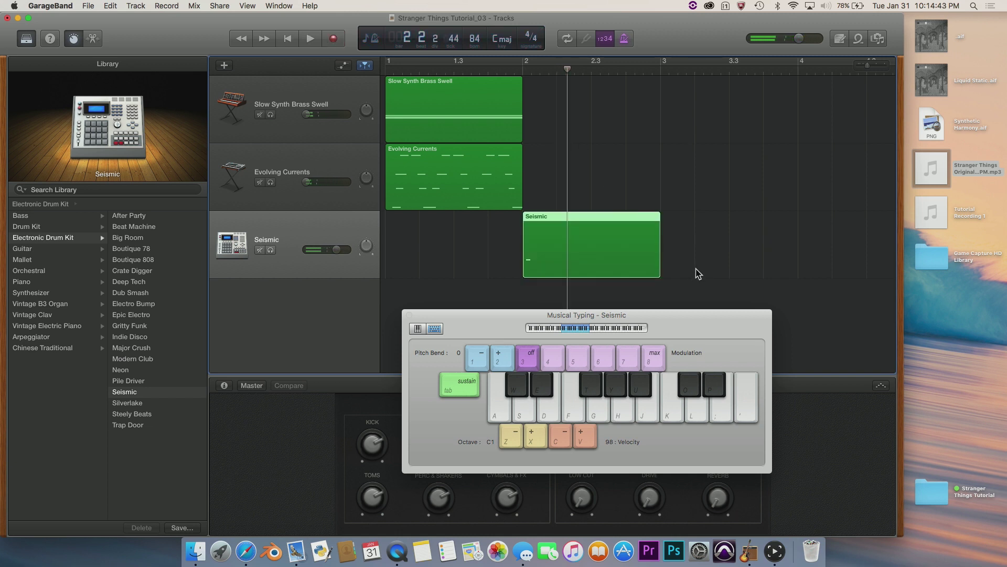
Step: Shorten the Seismic region so it ends at 2.3, and place the playhead at the start of bar 2
drag(659, 252, 591, 251)
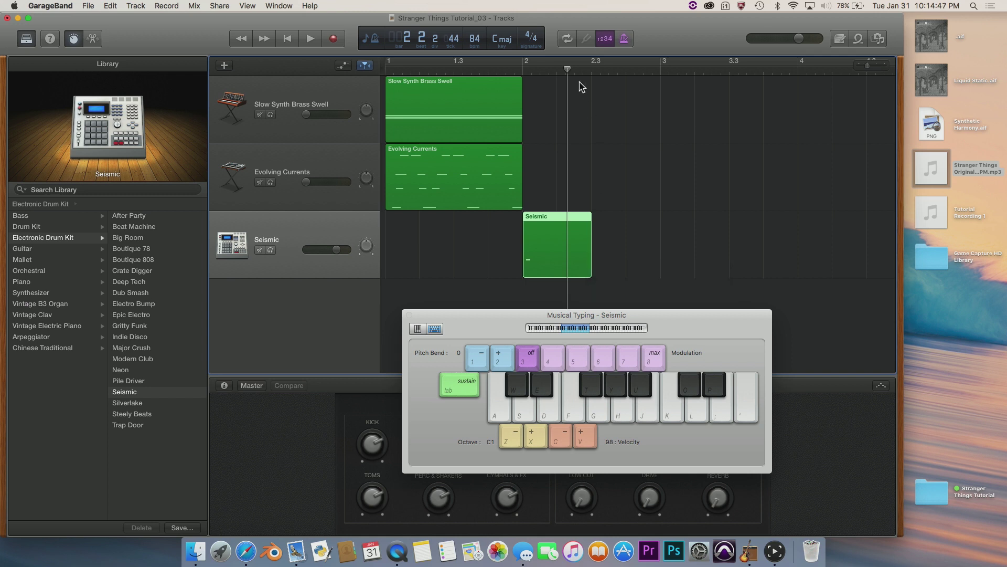
click(592, 71)
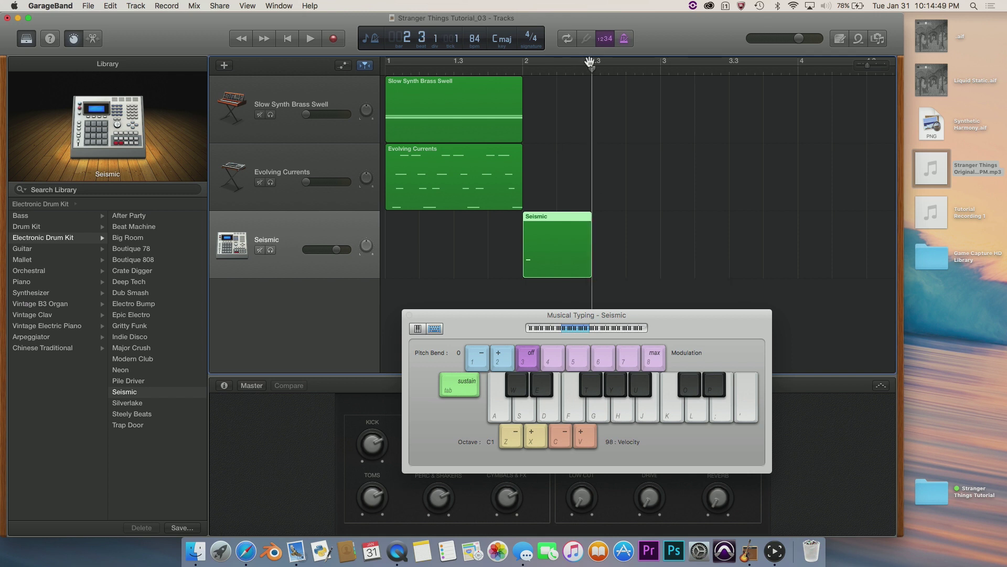
click(618, 107)
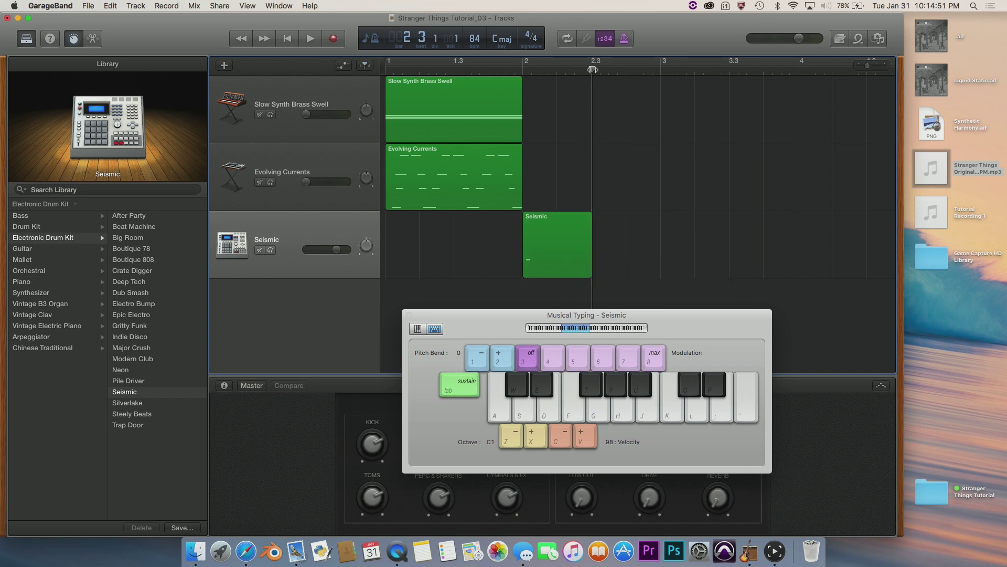
click(523, 72)
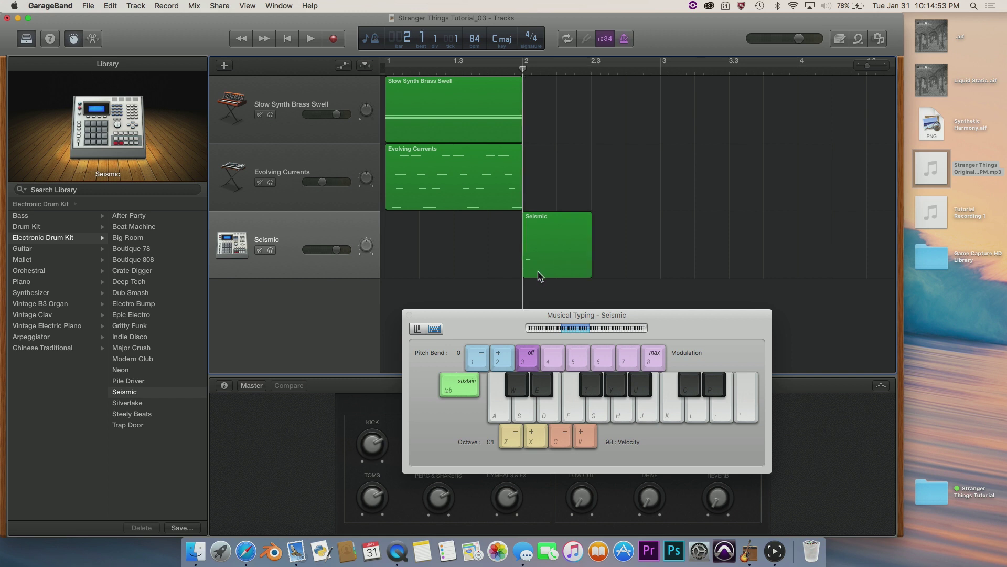
click(312, 232)
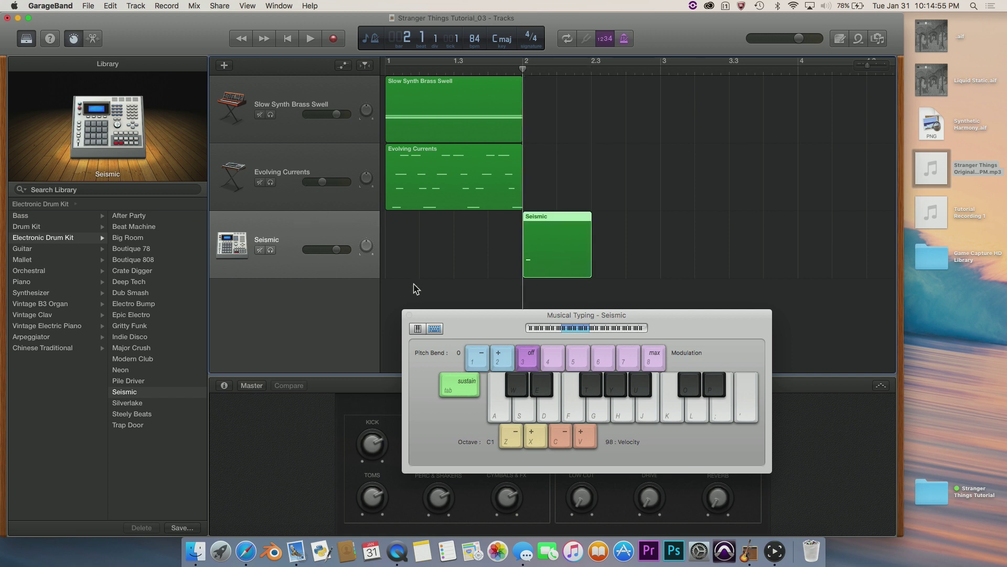
click(588, 196)
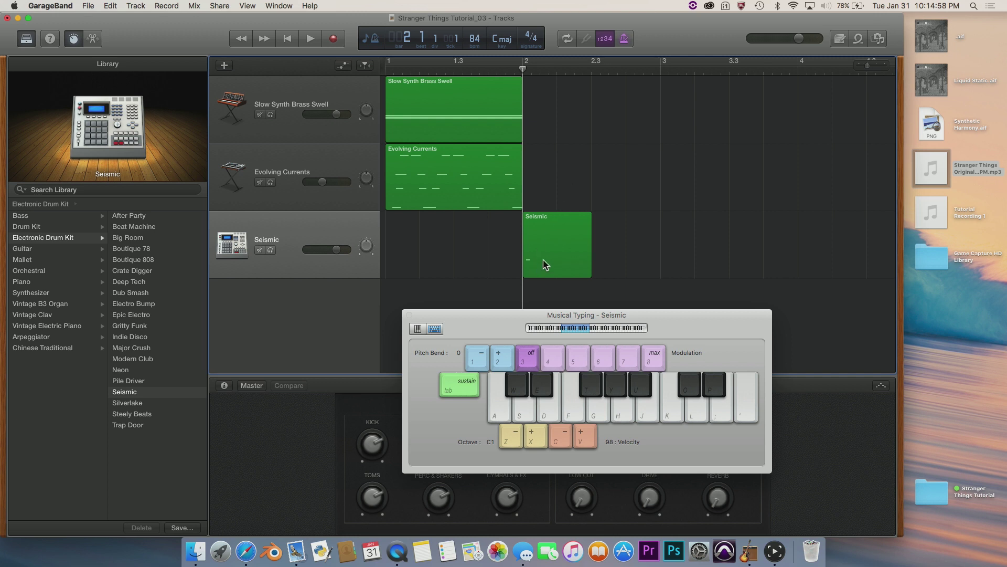
click(565, 247)
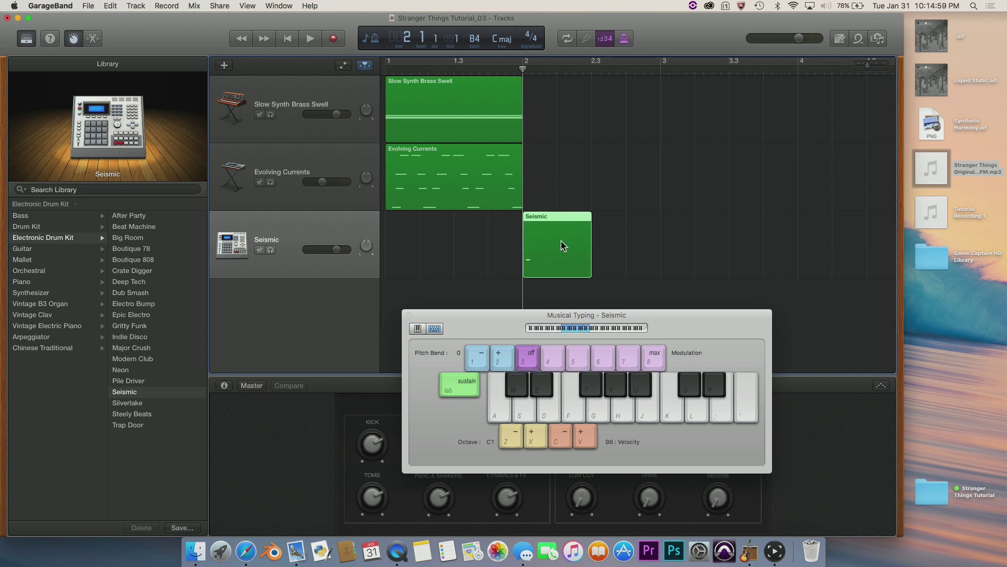
Step: Show the Seismic region in the Piano Roll without Musical Typing and move its C1 note to the start of bar 2
click(93, 39)
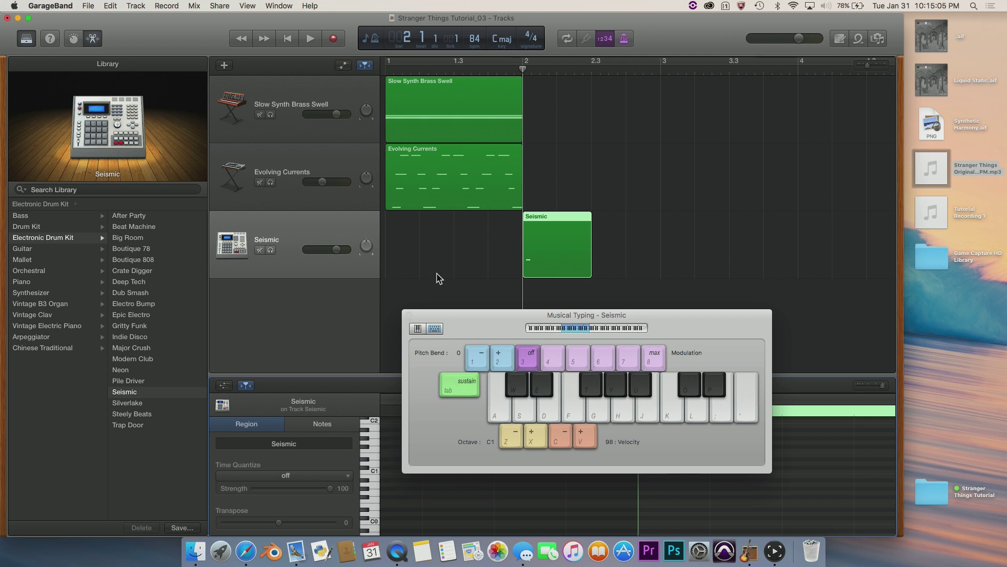
key(super+k)
key(super+Right)
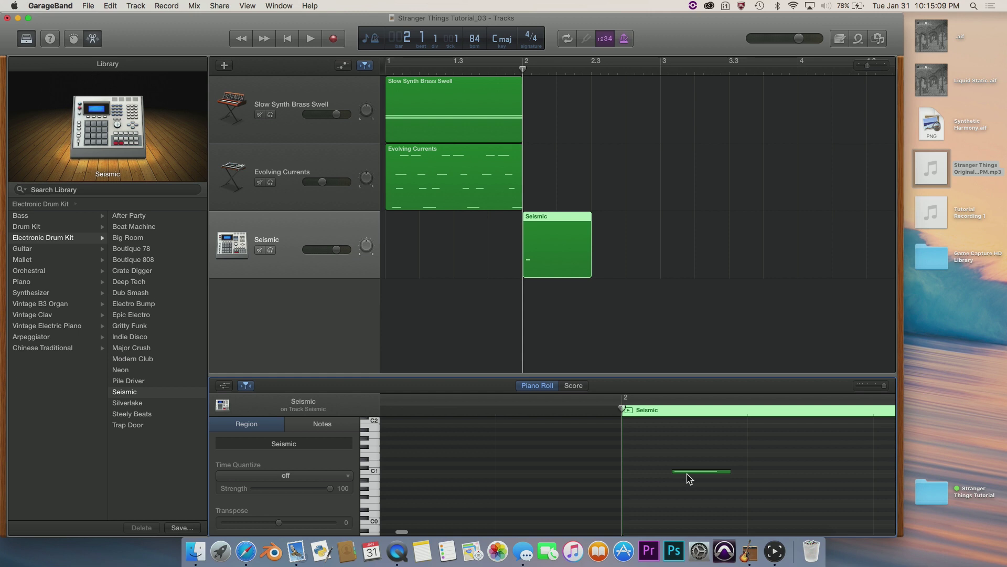
click(679, 472)
drag(678, 474, 644, 475)
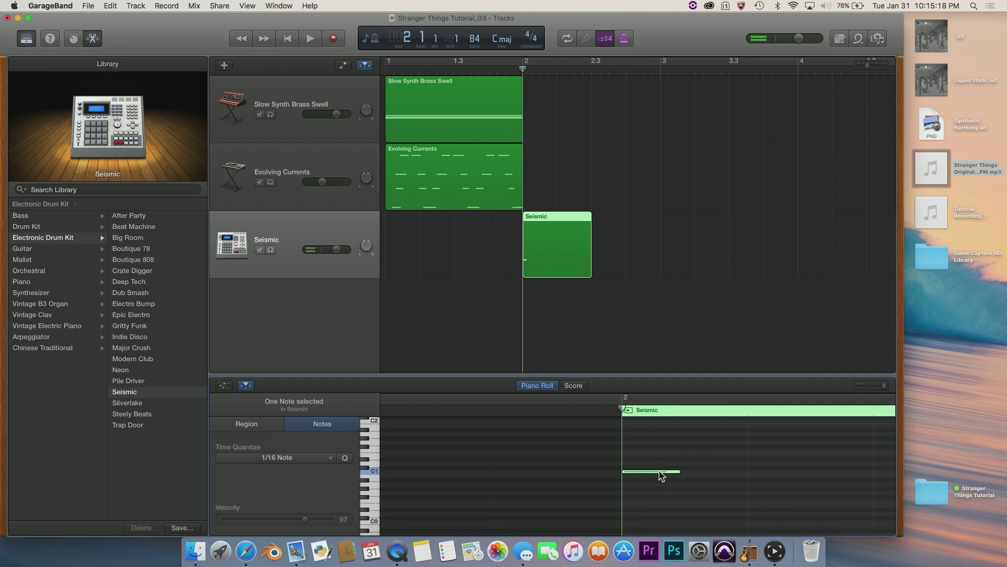
Step: Copy the C1 note to 2.1.2, one sixteenth after the first, and play the hits in a cycle from 2 to 2.3
mouse_move(661, 475)
click(751, 472)
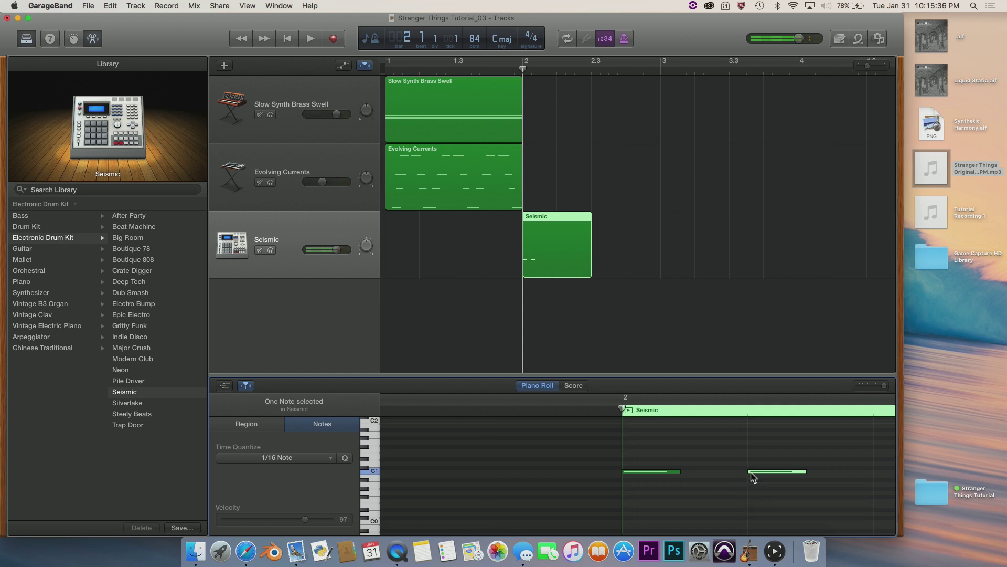
scroll(708, 474, right, 2)
drag(525, 60, 591, 62)
key(space)
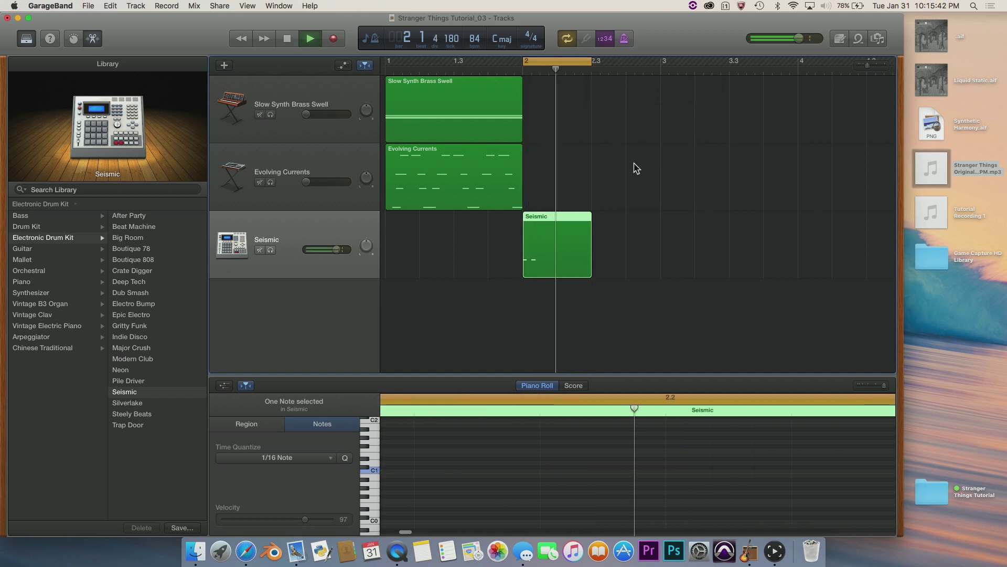
key(space)
Step: Trim the Seismic region to one beat, loop it out to 2.3, and play the repeated hits
drag(586, 254, 557, 251)
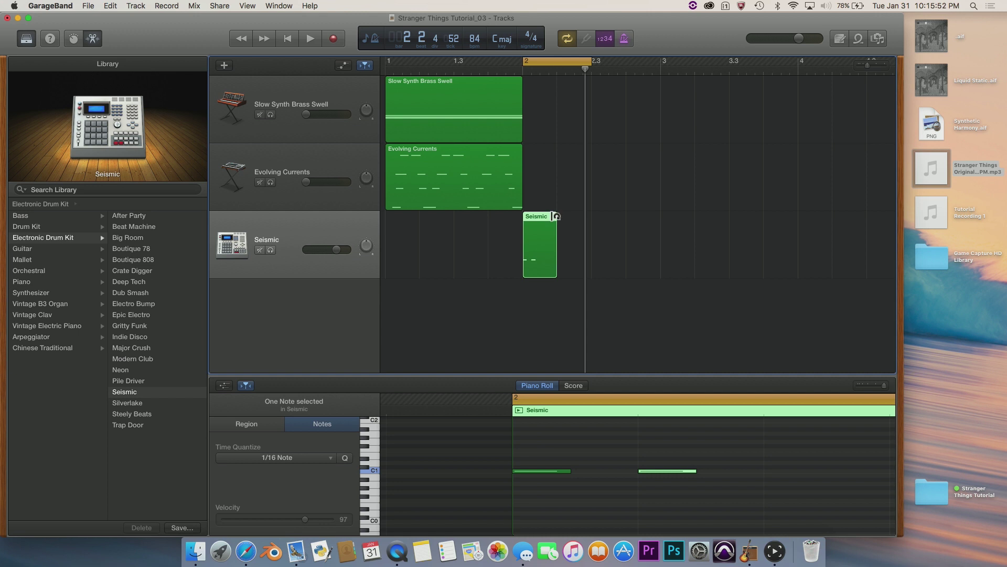
mouse_move(551, 255)
mouse_down()
mouse_move(598, 255)
mouse_move(551, 256)
mouse_up()
drag(554, 220, 587, 225)
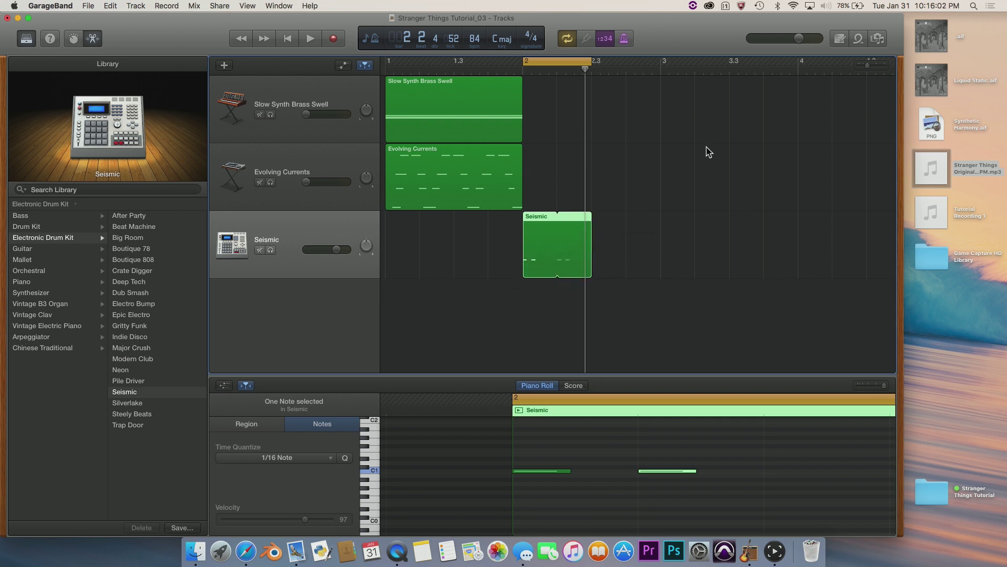
key(space)
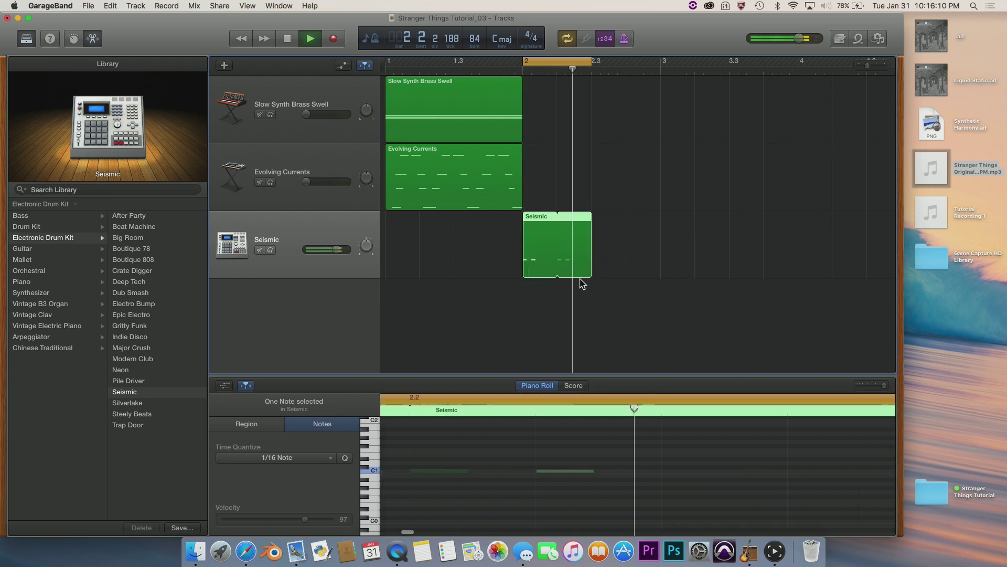
key(space)
Step: Turn off the cycle range, extend the Seismic loop well past bar 3, and return the playhead to bar 2
click(558, 58)
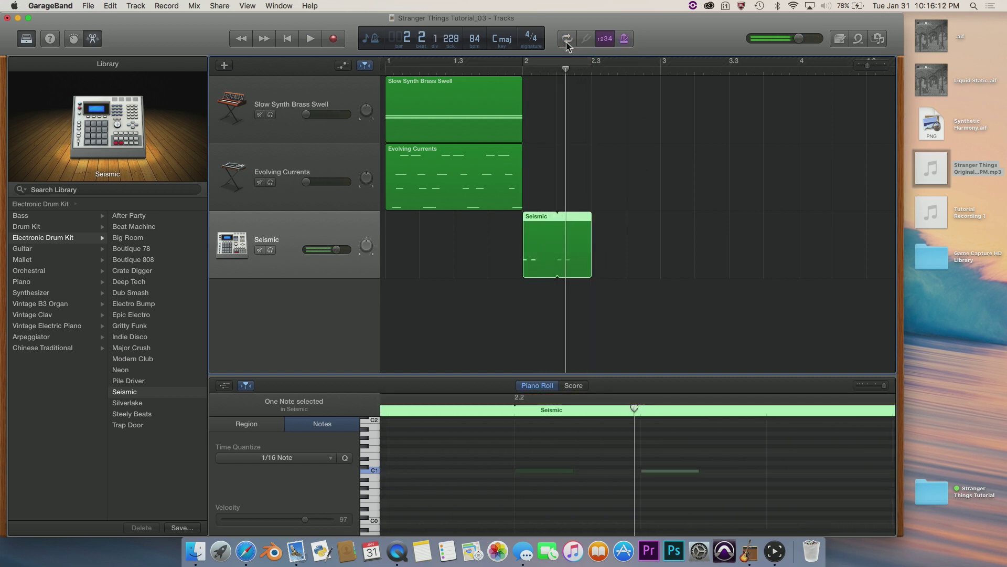
key(super+Left)
key(super+Left)
key(super+Left)
drag(410, 219, 719, 222)
key(super+Right)
key(super+Right)
key(super+Right)
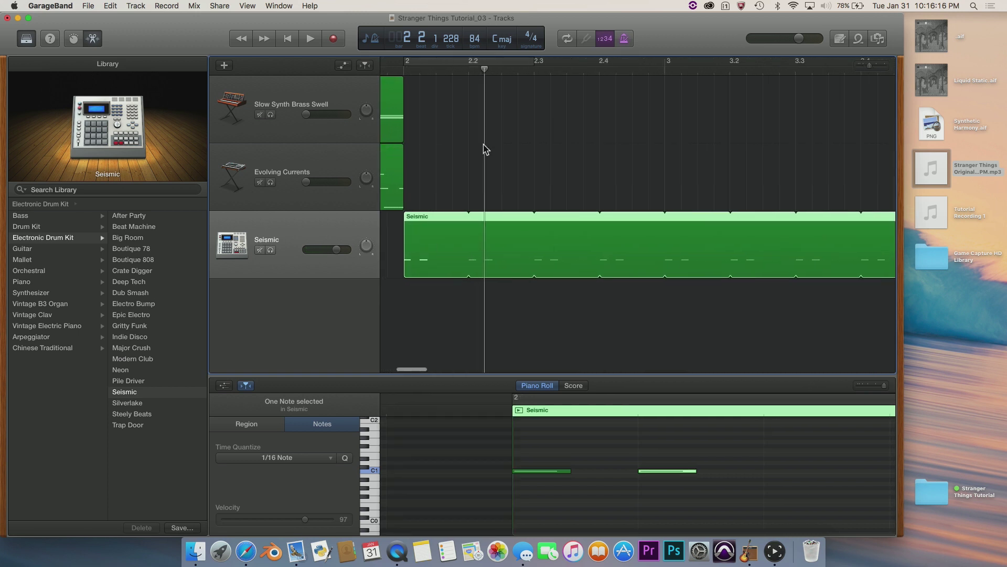
click(524, 69)
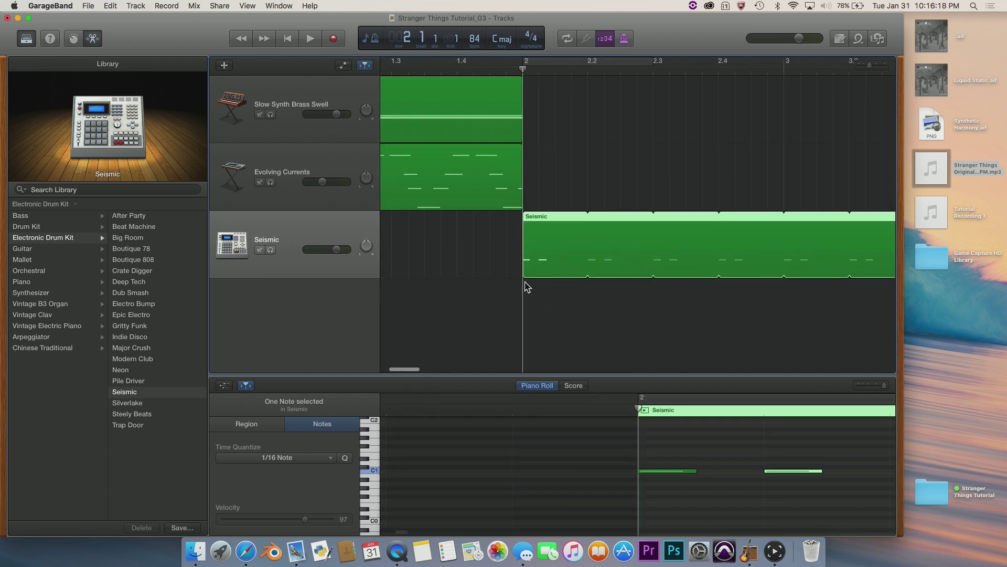
Step: In Seismic's Smart Controls, lower Kick, turn Perc & Shakers down to minimum, and raise Drive slightly
click(73, 38)
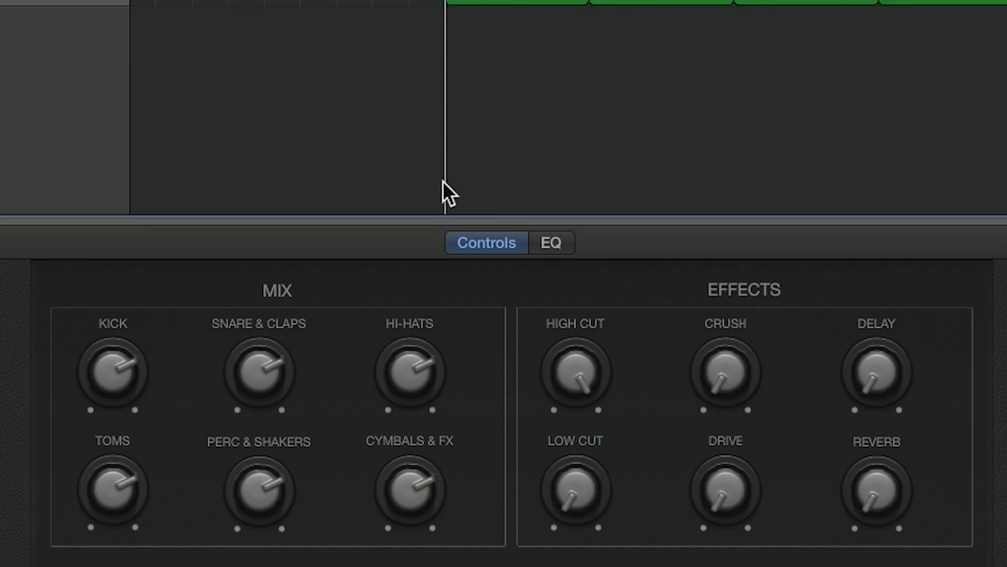
mouse_move(117, 367)
mouse_down()
mouse_move(123, 423)
mouse_move(150, 465)
mouse_up()
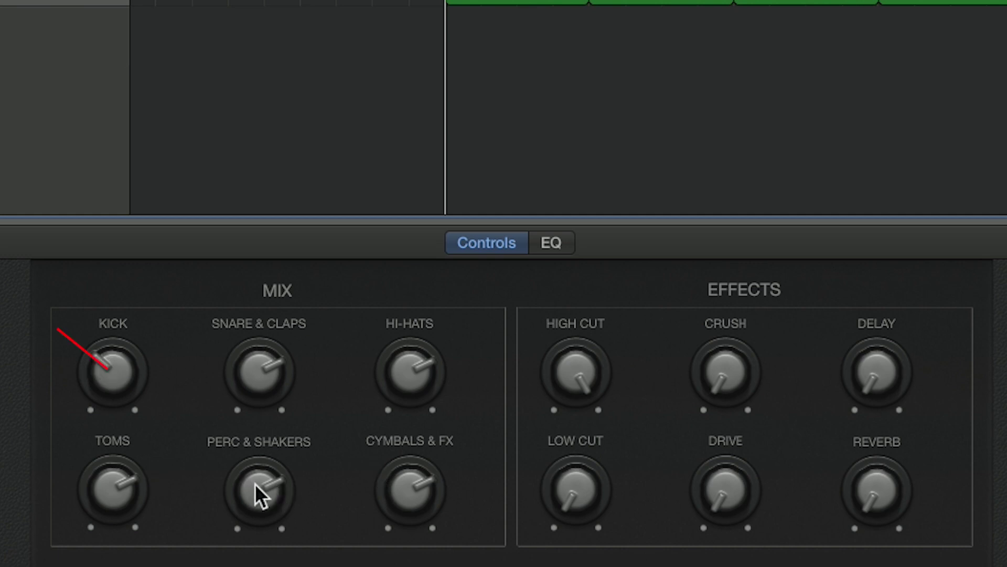
drag(255, 484, 278, 564)
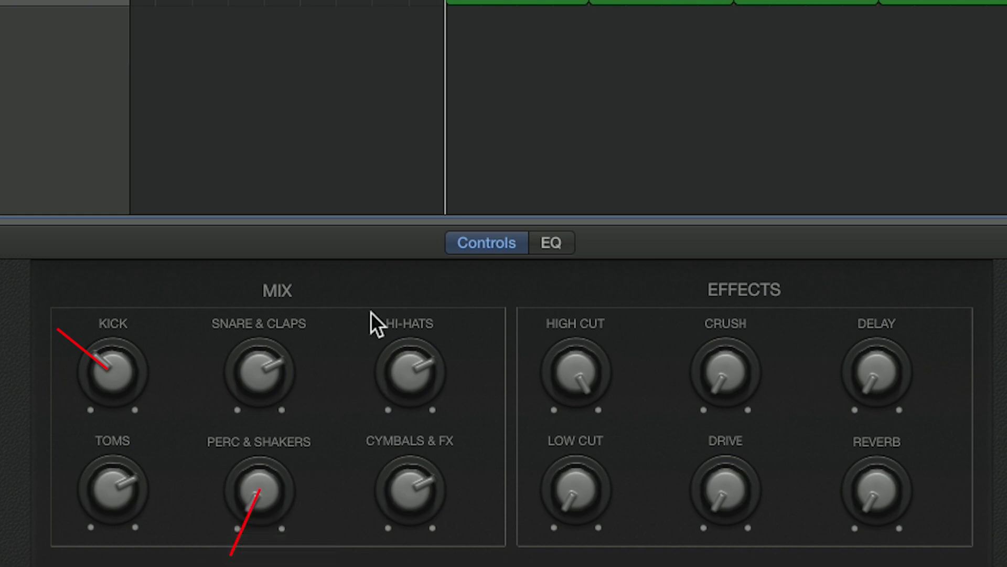
drag(735, 518, 735, 442)
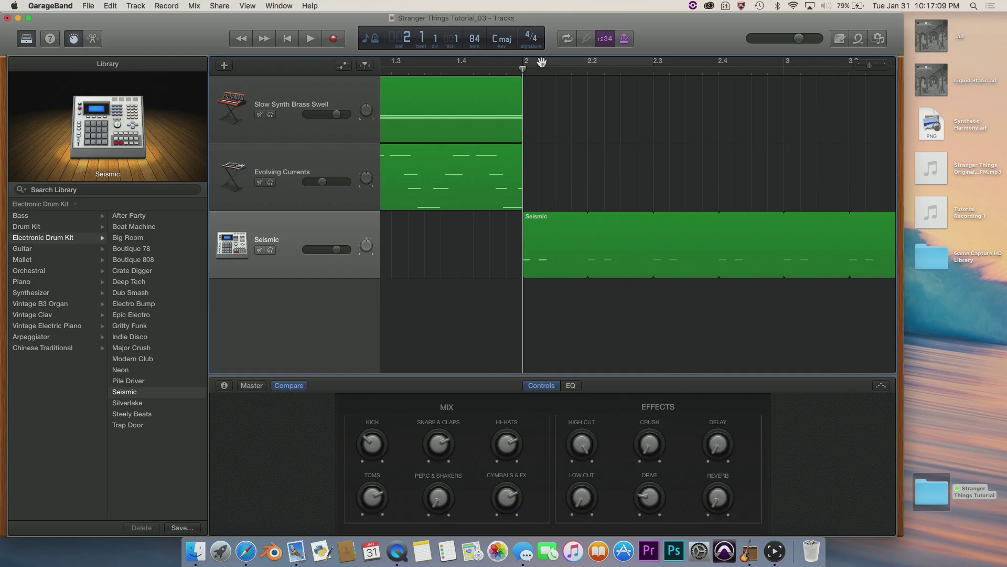
Step: Play the adjusted Seismic loop in a cycle range from 2 to 2.3
click(542, 61)
key(space)
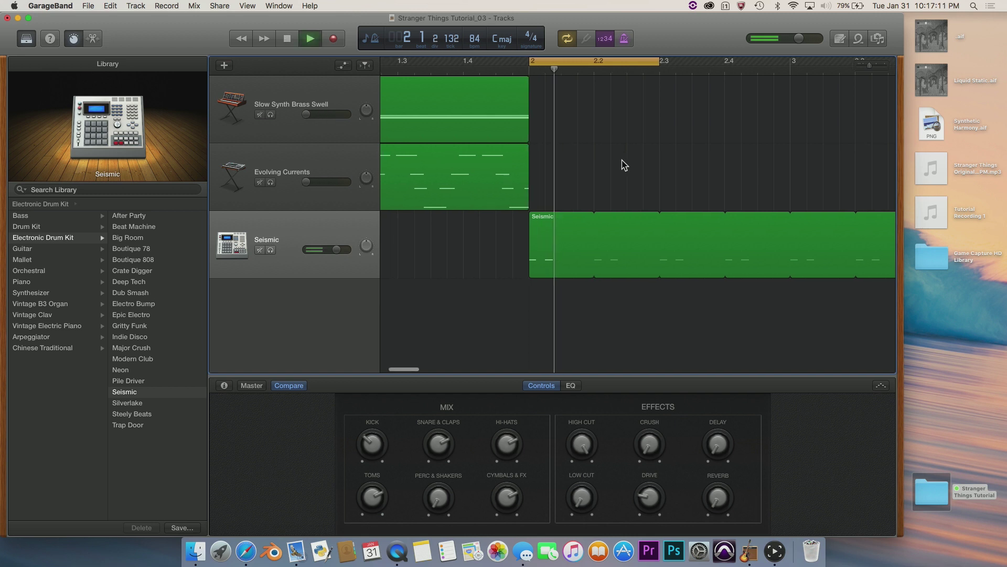
key(space)
Step: Show track automation and add a short Volume dip on the Seismic track, with its lowest point at bar 2
click(343, 65)
key(super+Right)
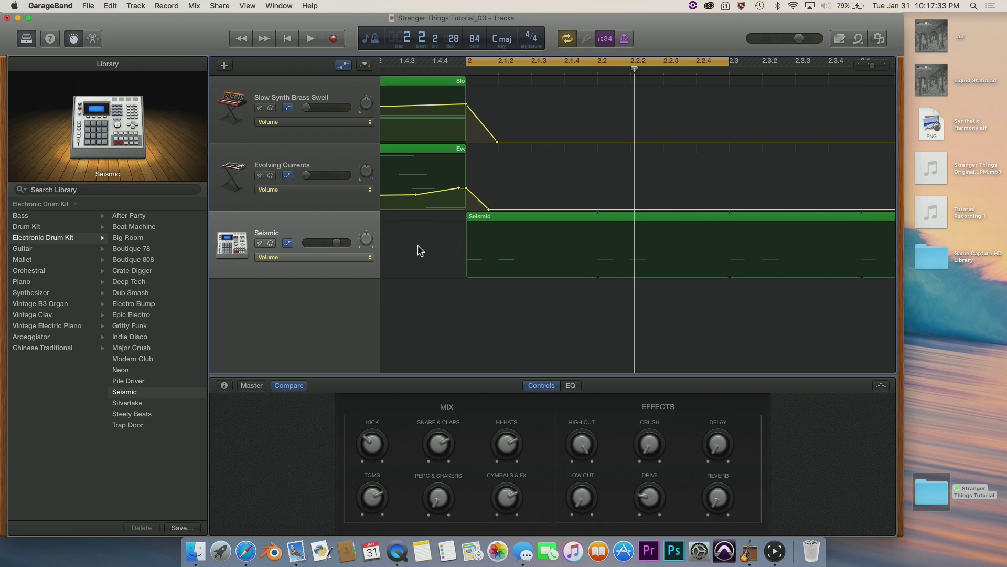
click(449, 236)
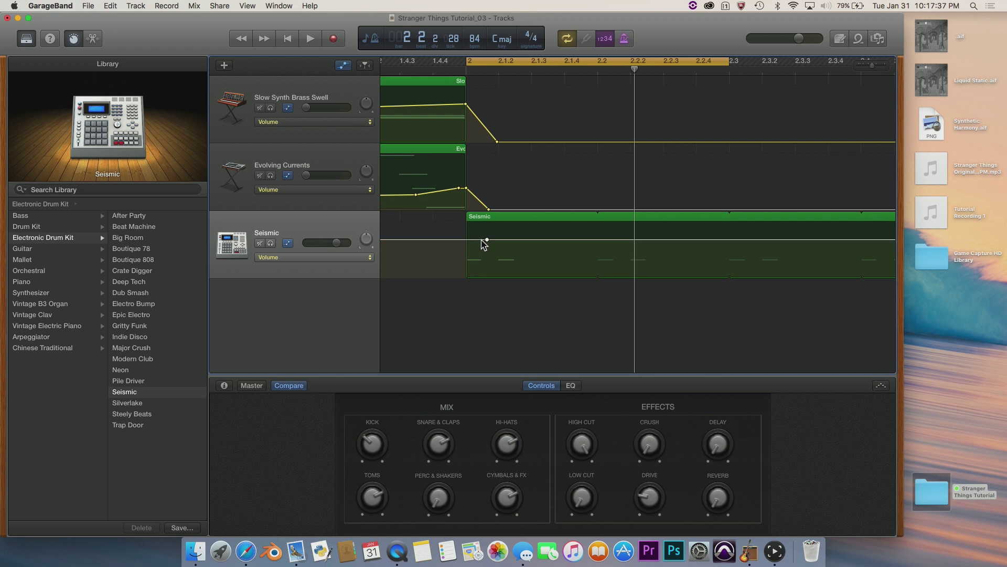
click(453, 239)
click(466, 240)
drag(467, 239, 466, 253)
Step: Switch Seismic's automation to Kick and add a short peak at the start of bar 2
click(344, 260)
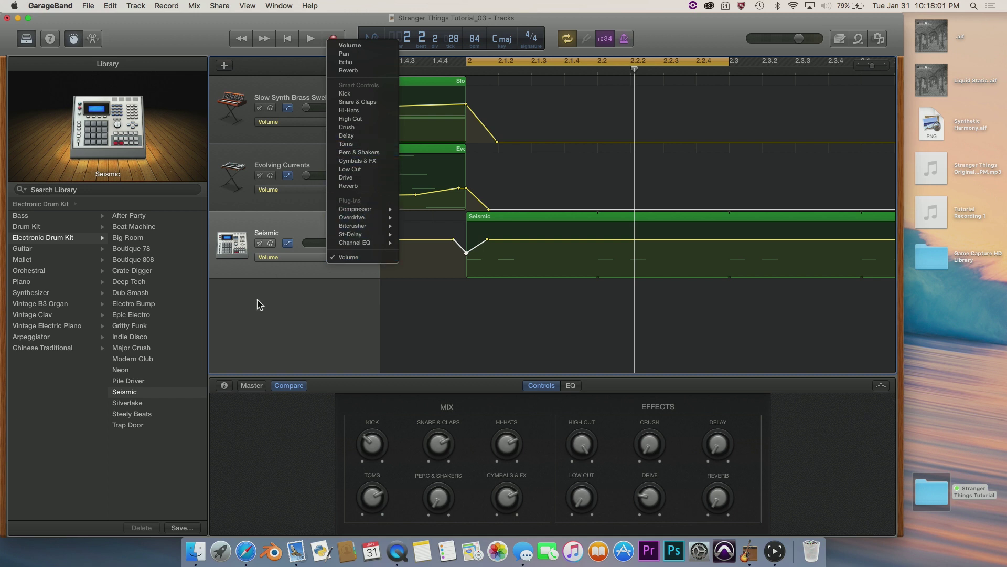
click(297, 274)
click(321, 258)
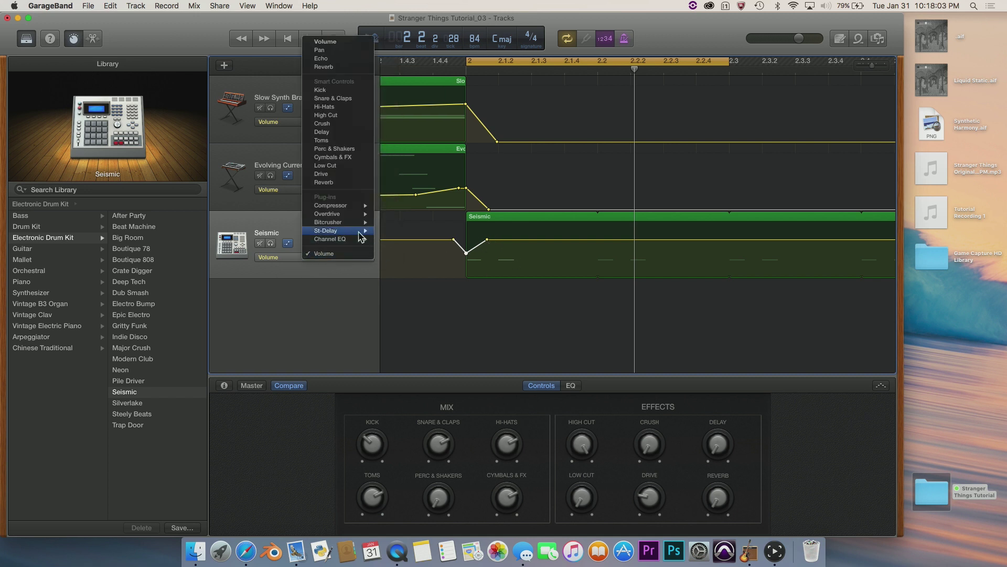
click(321, 89)
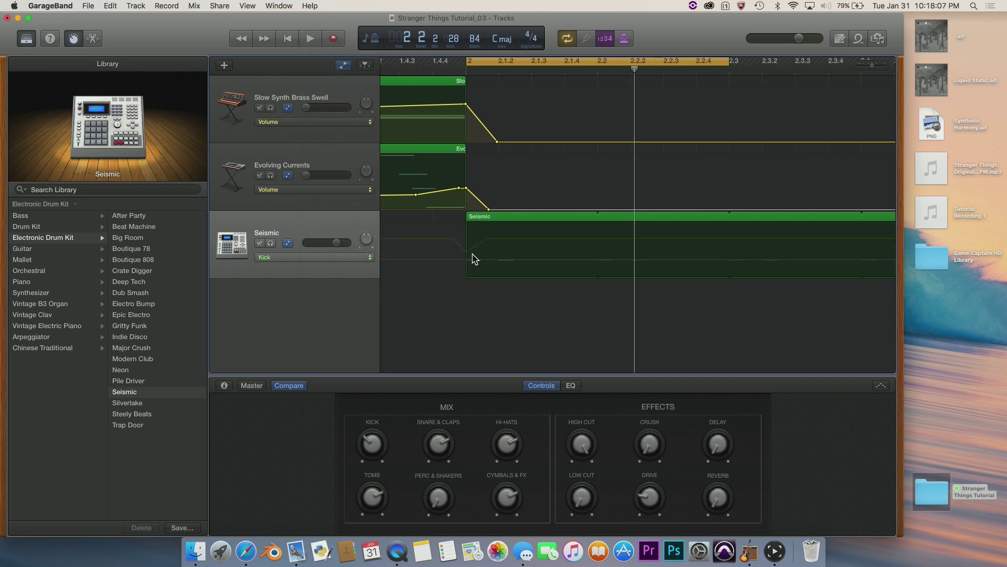
click(473, 258)
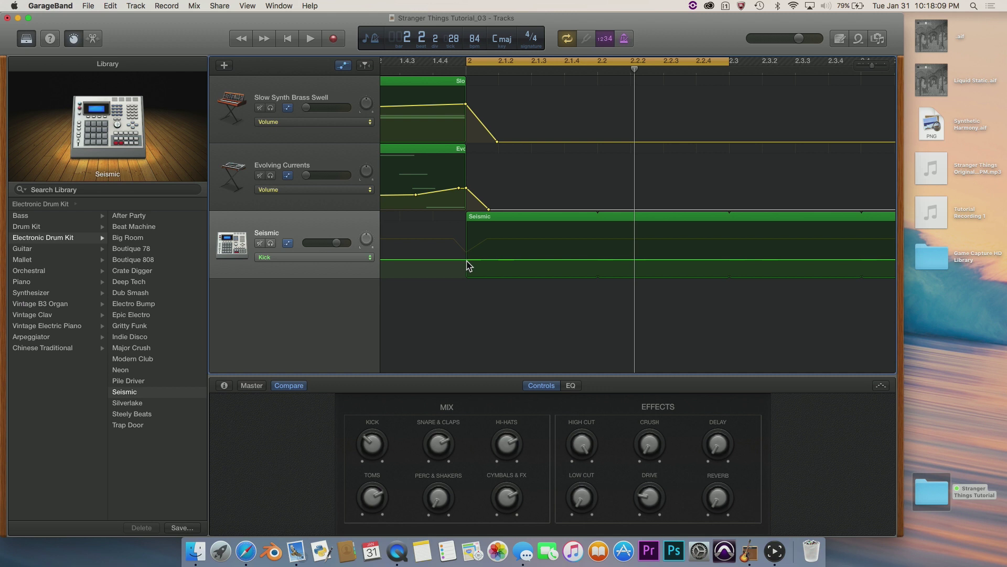
click(466, 259)
click(483, 259)
click(454, 259)
drag(466, 259, 466, 239)
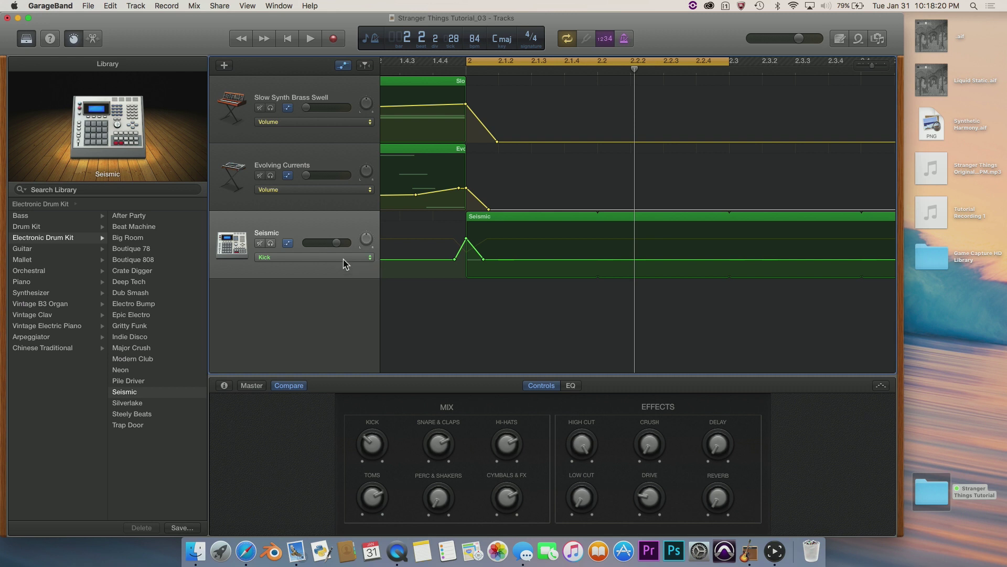
Step: Switch Seismic's automation to Perc & Shakers, add a short peak around the start of bar 2, and play the result
click(343, 258)
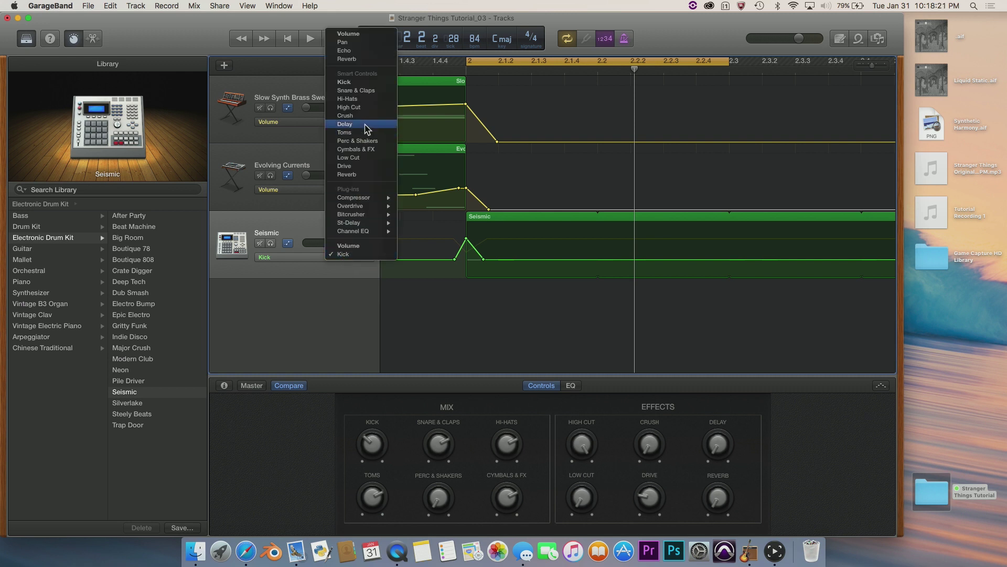
click(371, 141)
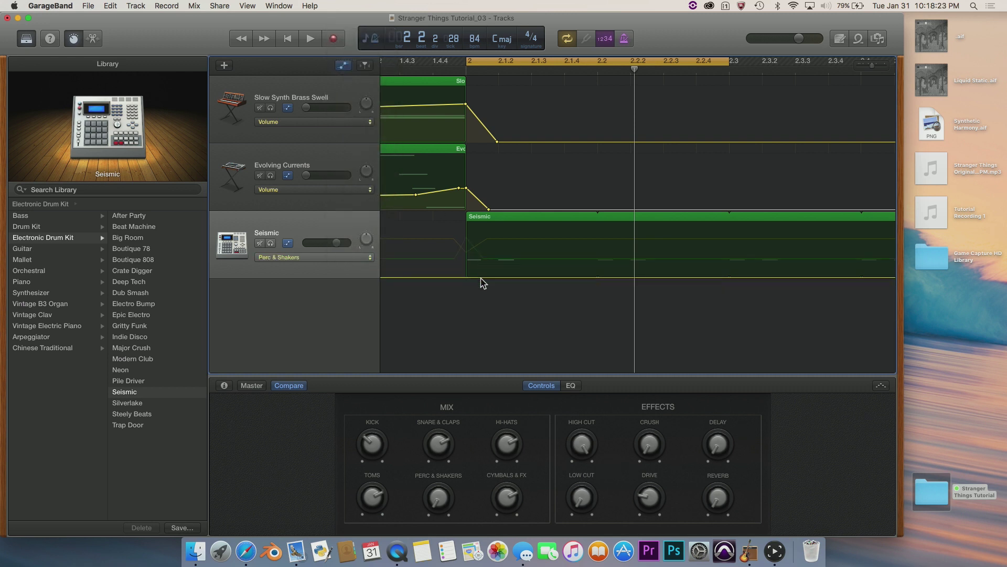
click(447, 277)
click(486, 277)
drag(470, 277, 469, 247)
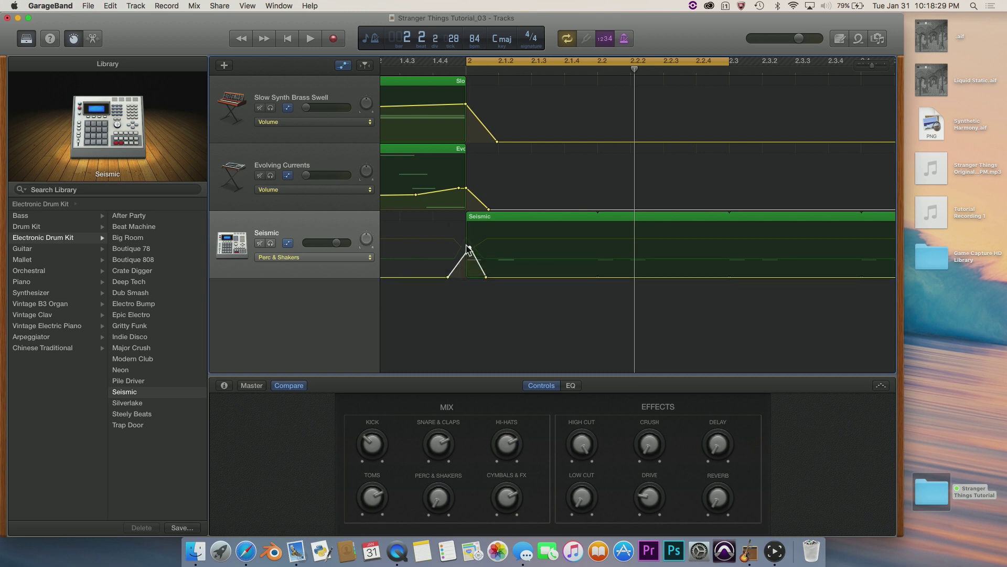
key(space)
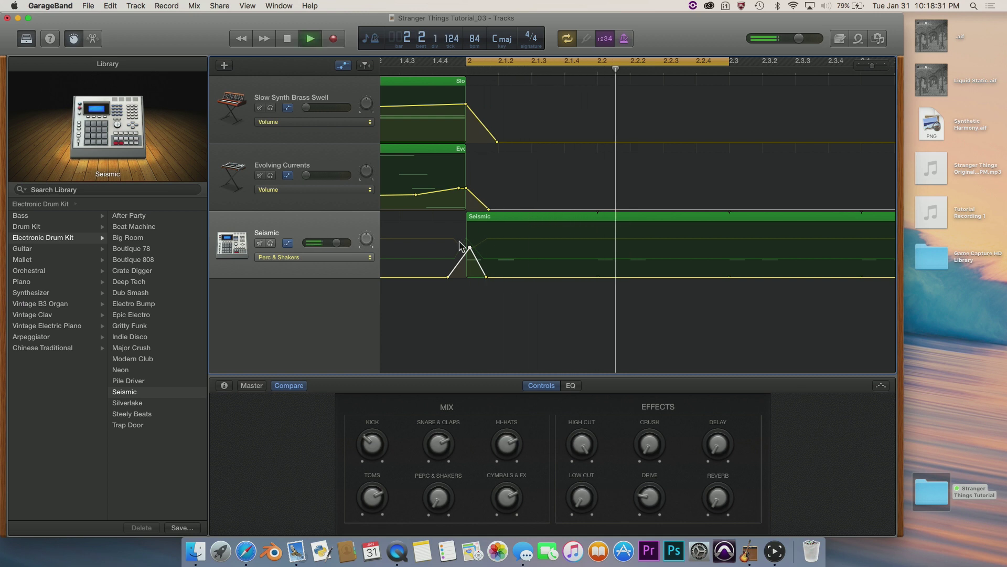
key(space)
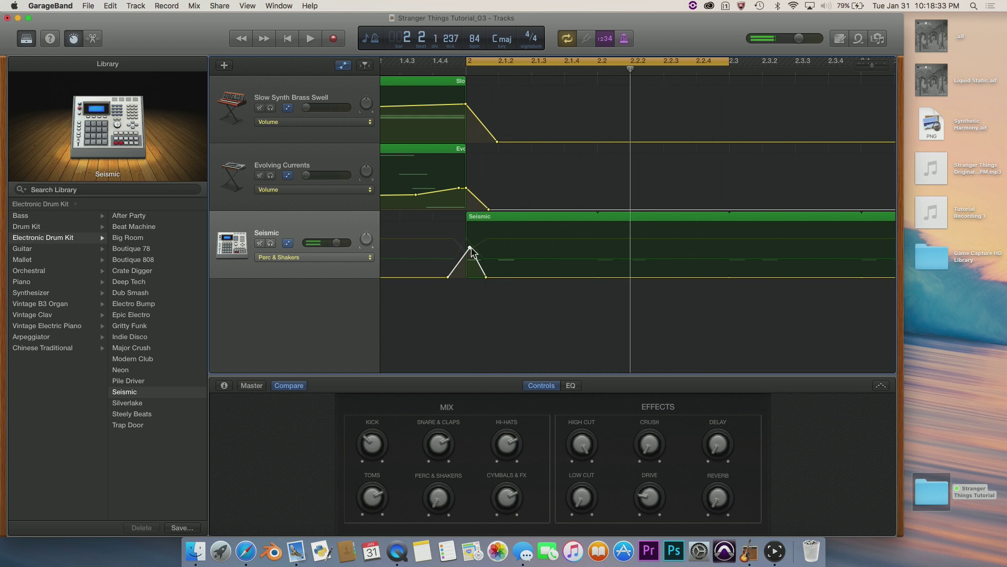
Step: Switch Seismic's automation back to Volume, make the dip at bar 2 shallower during loop playback, and hide the automation
click(337, 257)
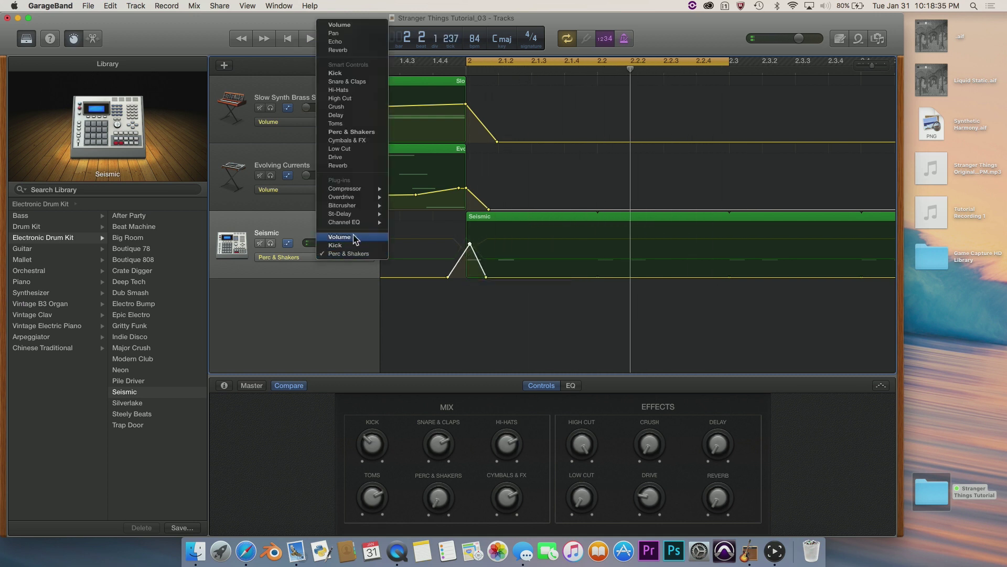
click(440, 246)
drag(465, 256, 465, 248)
key(space)
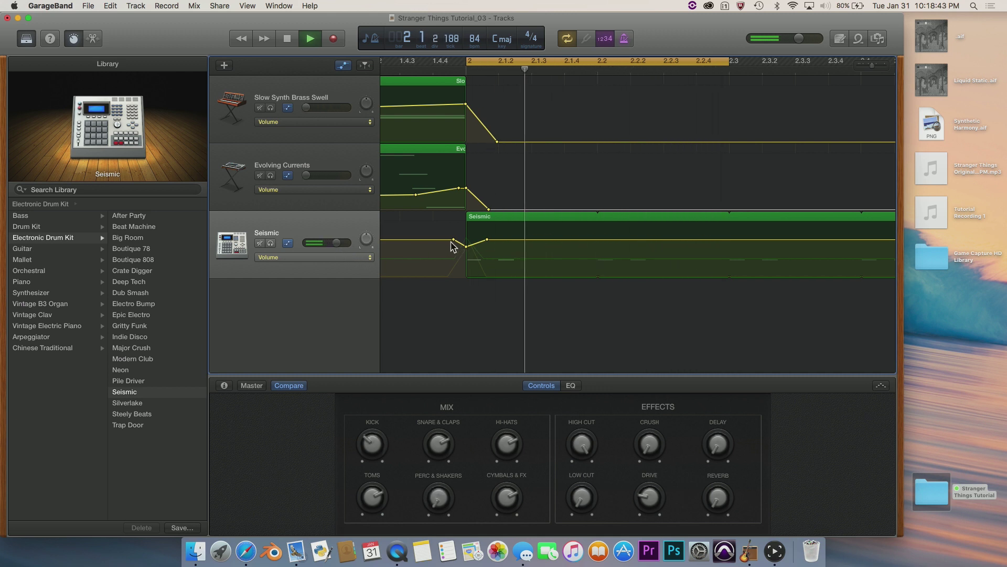
drag(467, 246, 466, 244)
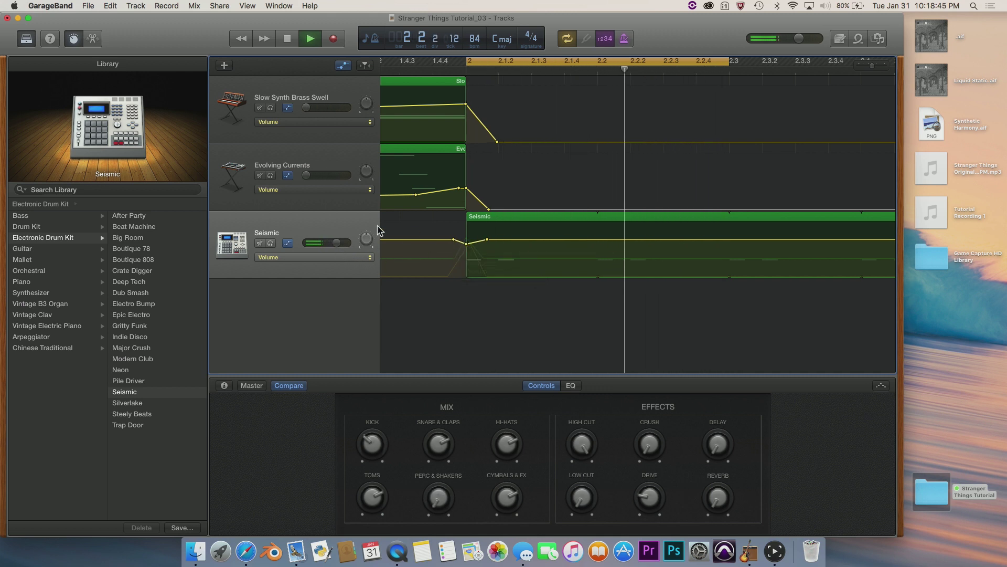
key(a)
key(space)
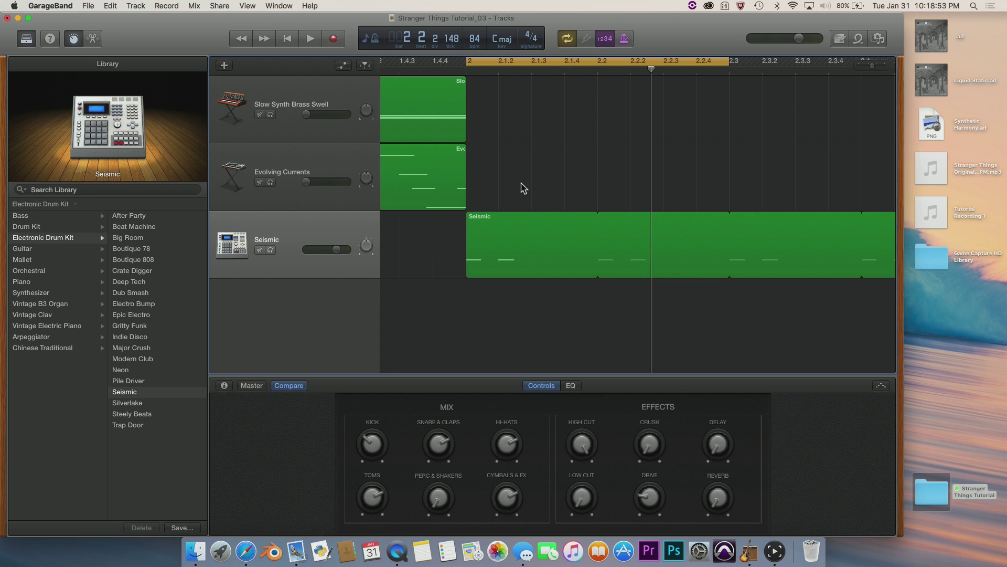
Step: Add a software instrument track and assign it the Boutique 808 electronic drum kit by searching the library for "bout"
click(469, 70)
click(365, 65)
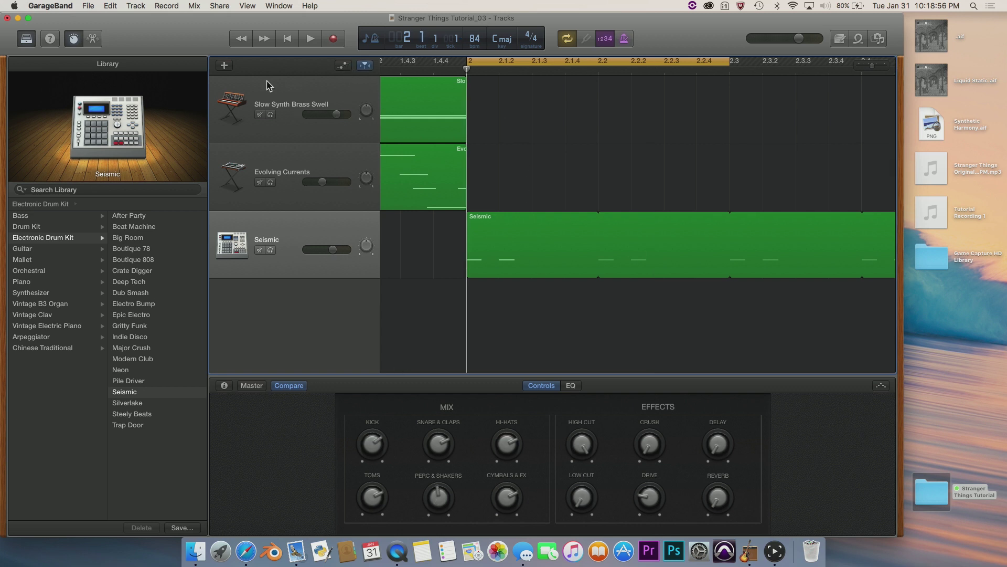
click(224, 66)
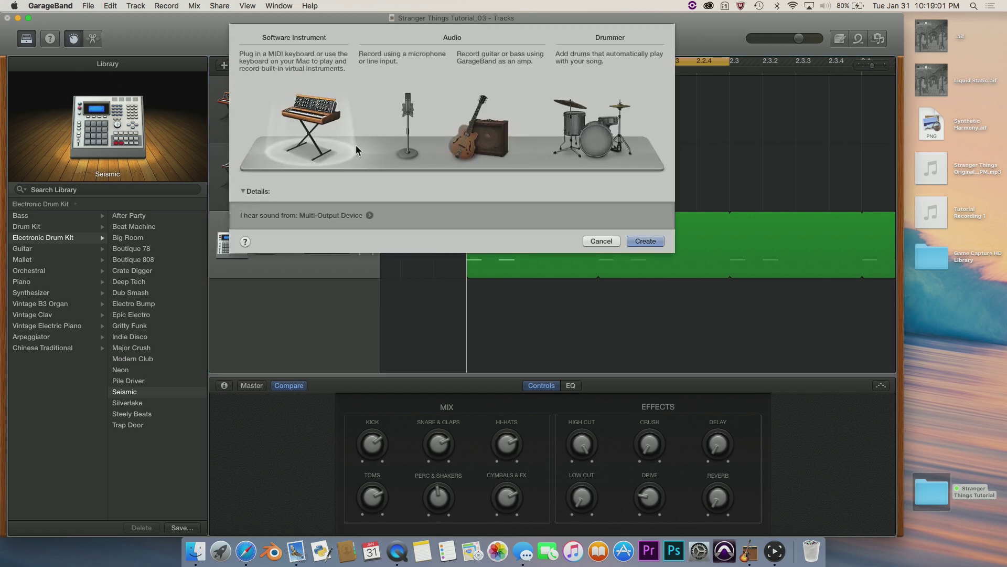
double_click(309, 115)
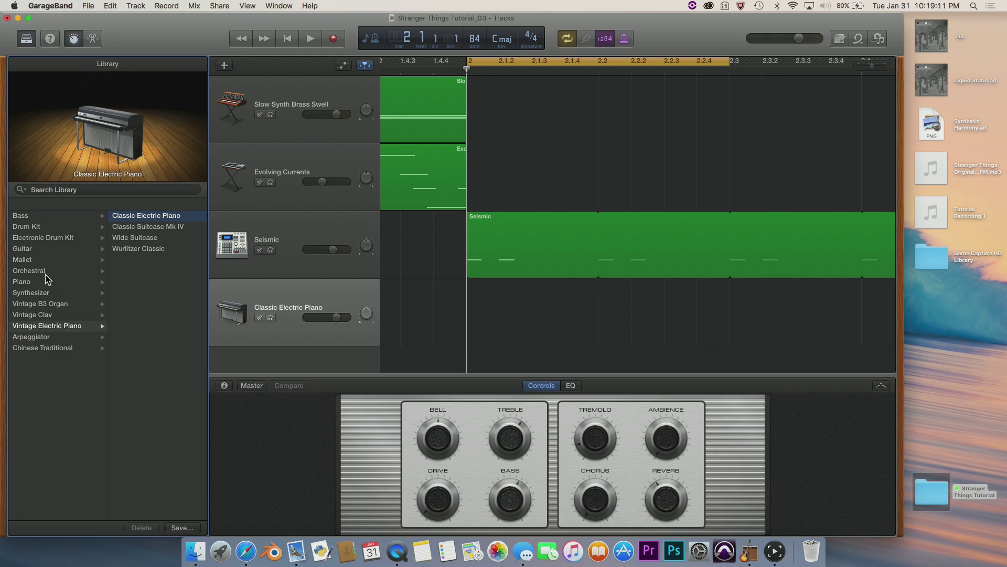
click(48, 190)
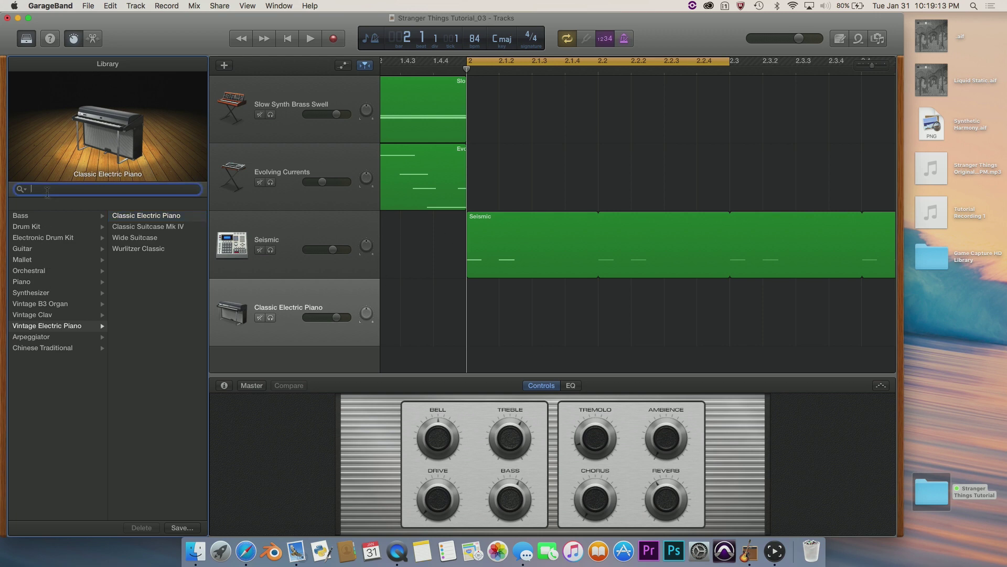
text(bout)
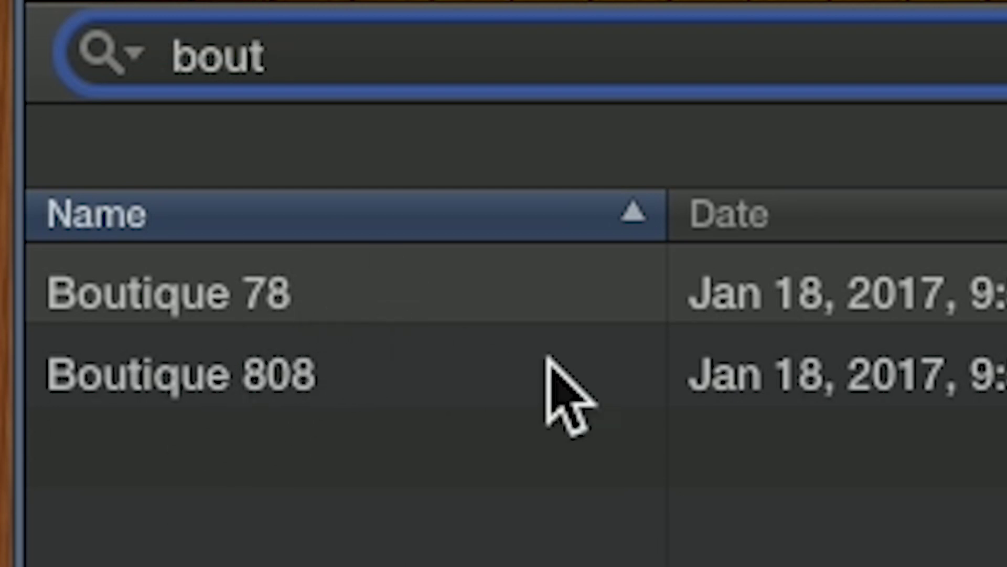
click(322, 394)
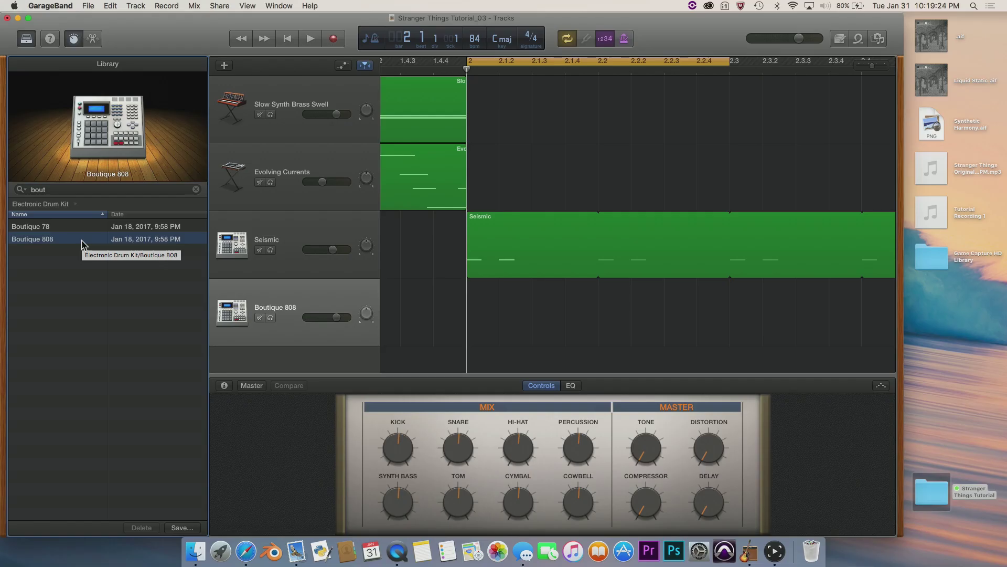
key(Escape)
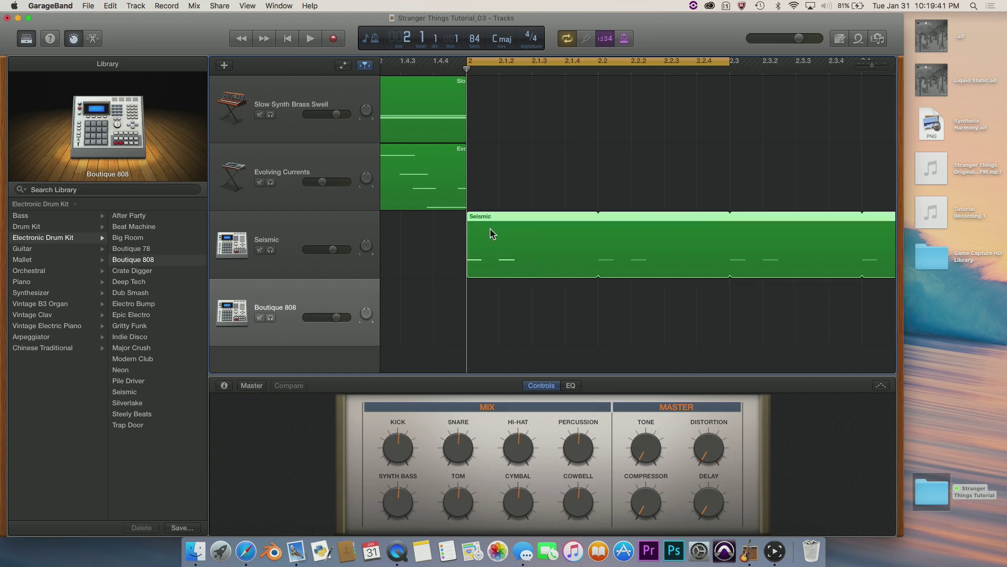
Step: Copy the looped Seismic region onto the Boutique 808 track at bar 2 and check its copied automation
drag(490, 234, 492, 298)
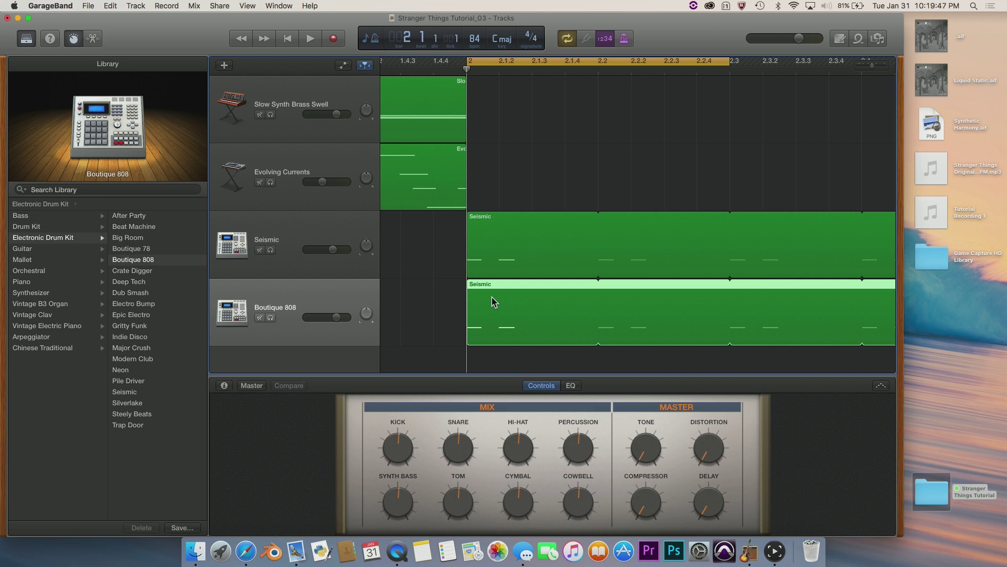
click(450, 282)
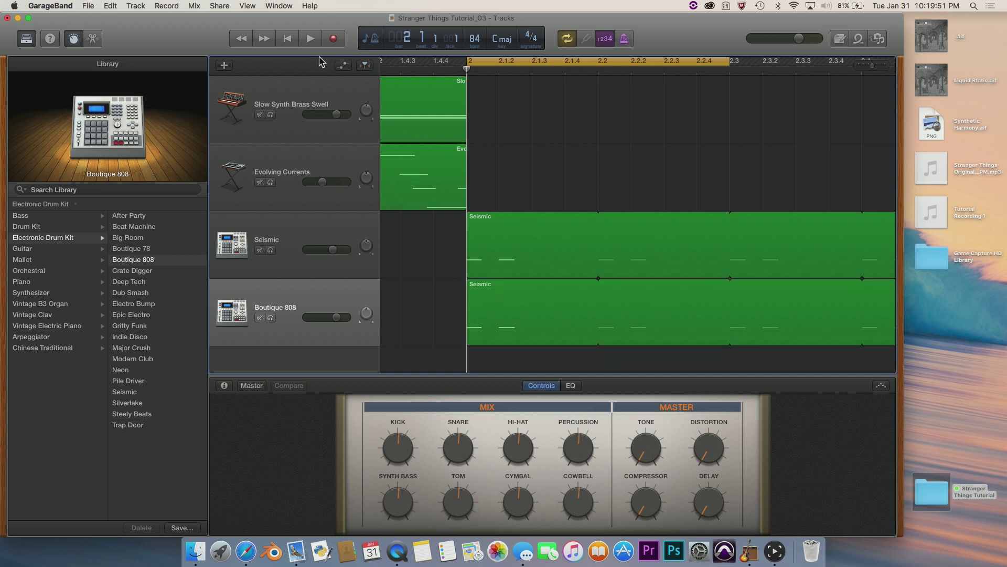
click(343, 65)
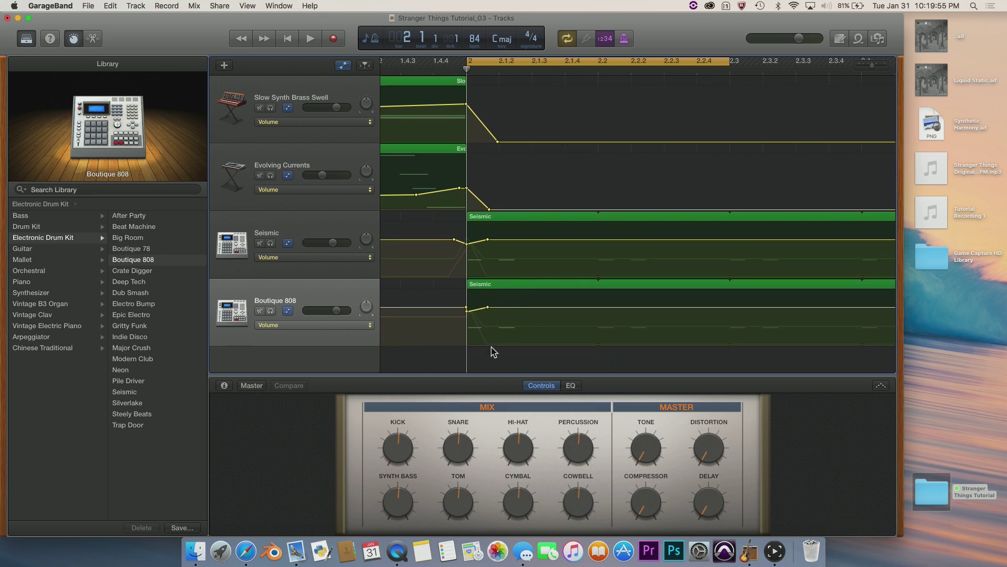
click(343, 65)
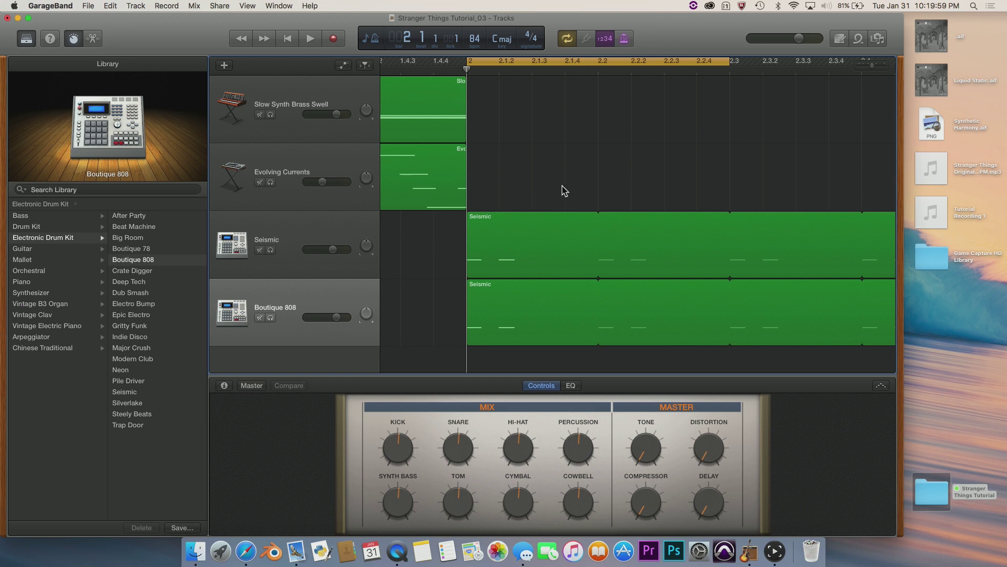
Step: Play the cycled heartbeat and compare Boutique 808 soloed alone with Boutique 808 and Seismic soloed together
key(space)
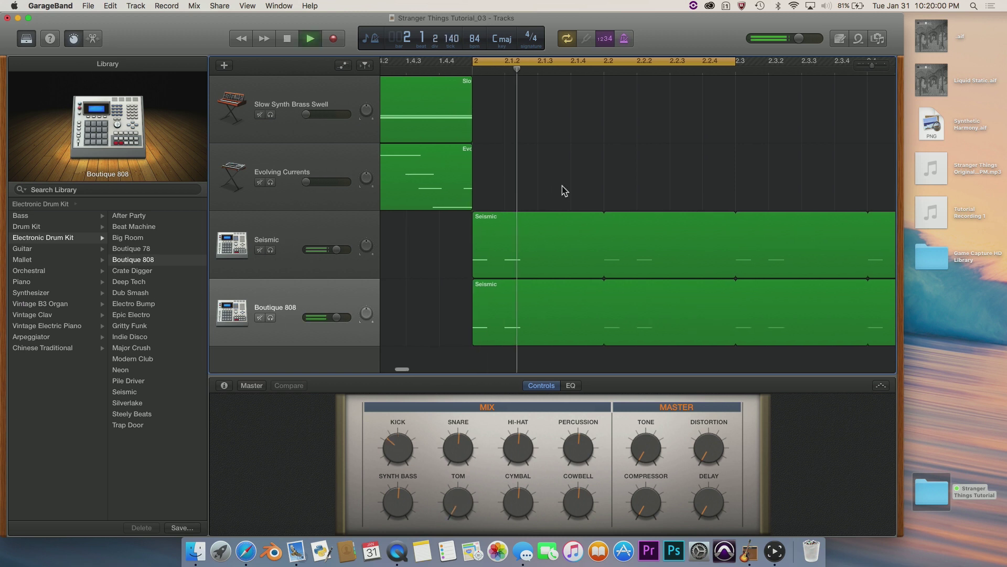
click(272, 319)
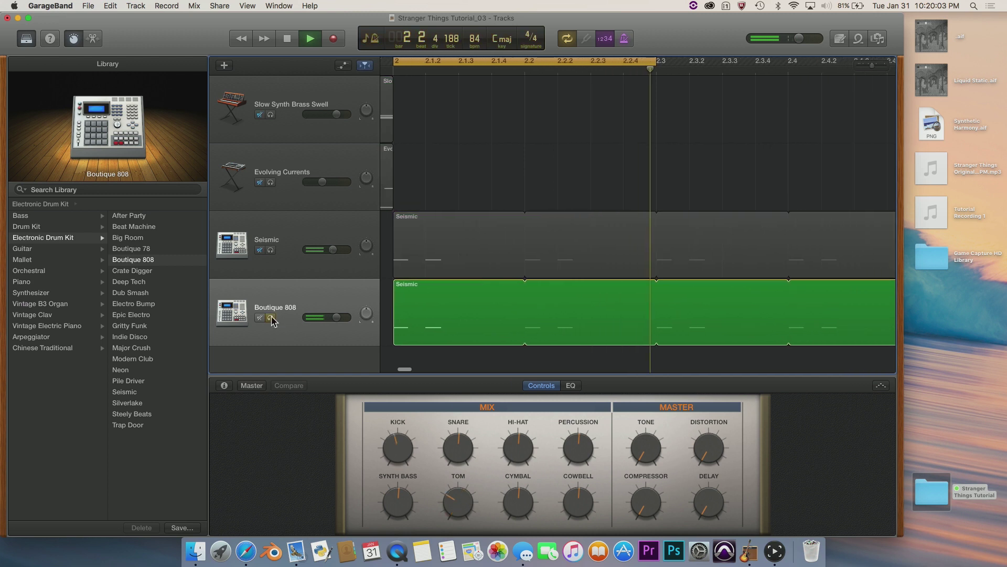
click(271, 250)
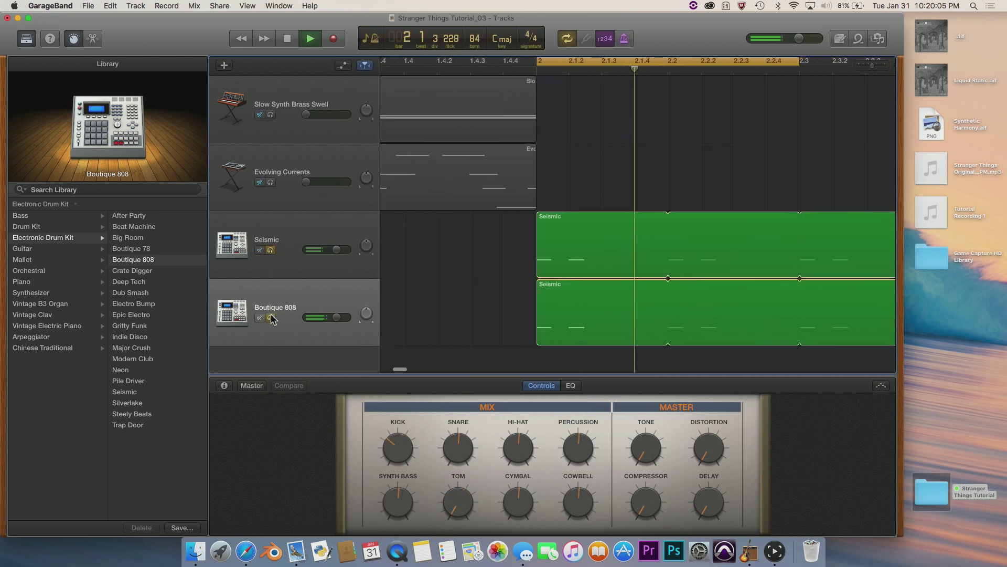
click(272, 319)
click(272, 318)
click(271, 250)
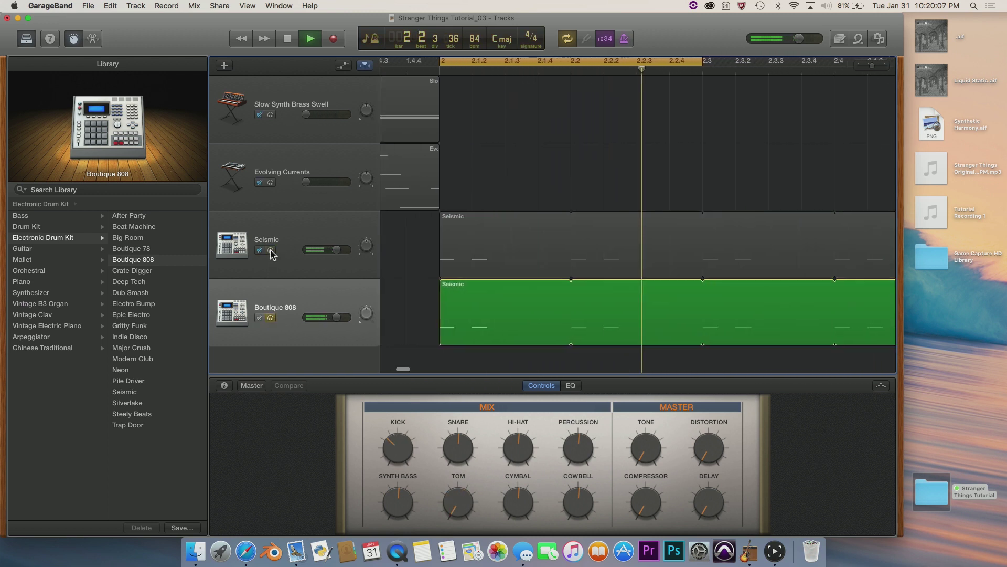
key(space)
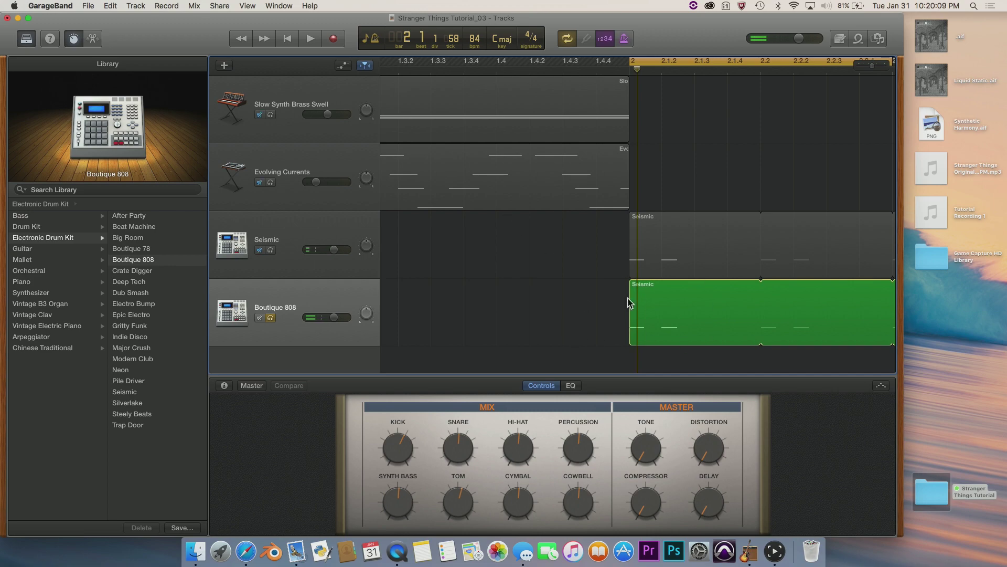
Step: Raise the Boutique 808's Distortion, play the soloed result, and turn off the track's solo
scroll(479, 254, right, 5)
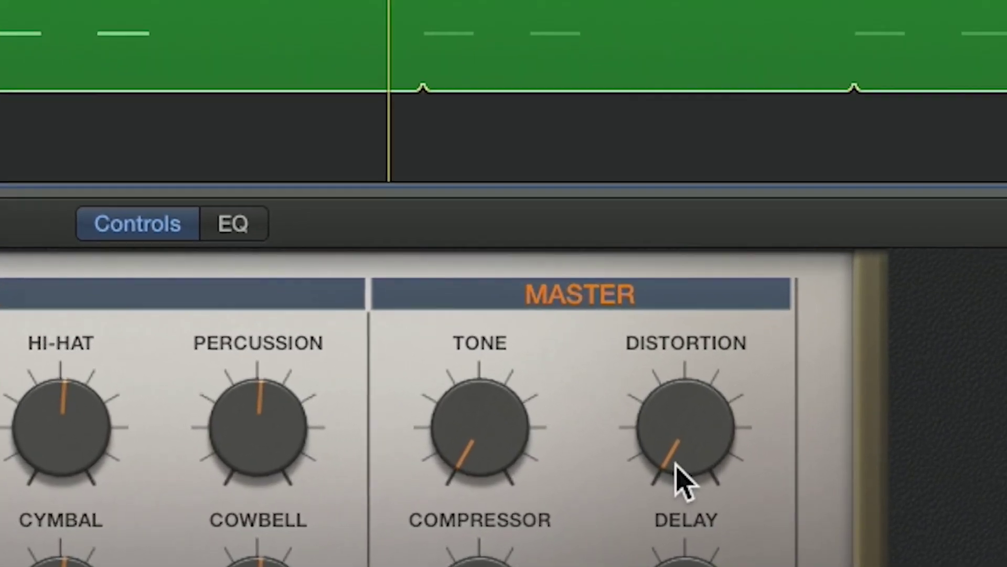
drag(680, 460, 677, 353)
drag(634, 251, 630, 193)
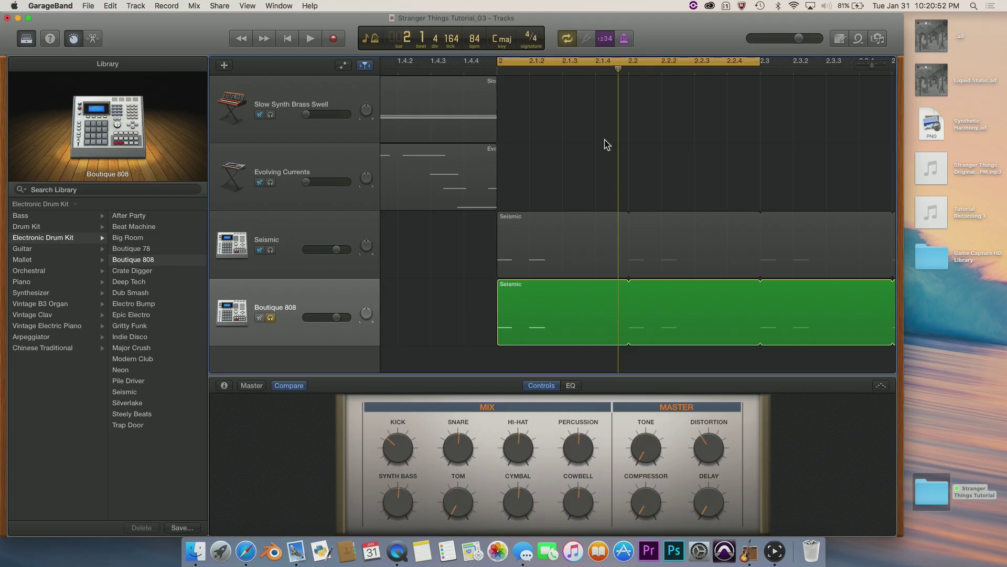
key(space)
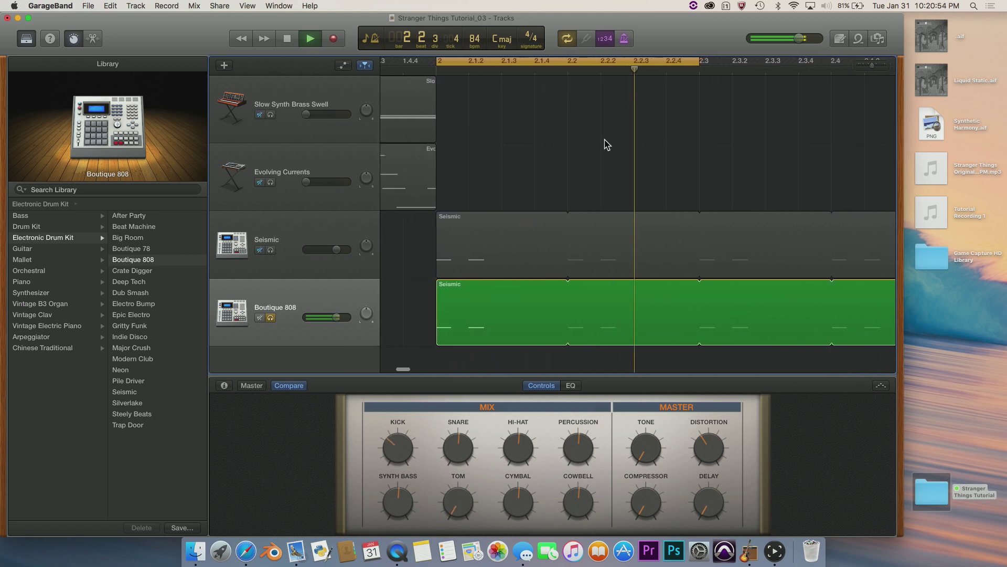
click(271, 318)
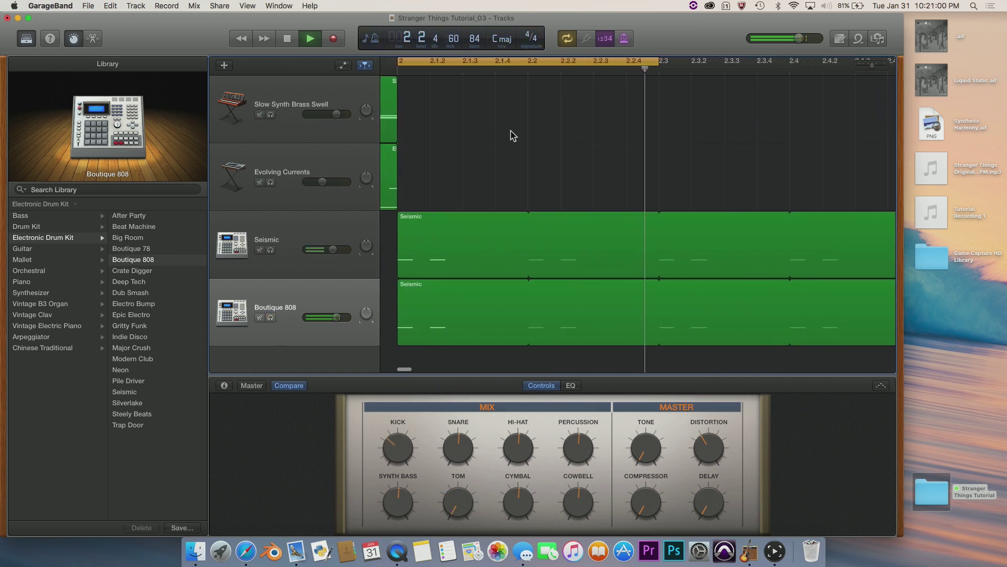
Step: Stop playback and turn off the cycle range
key(super+Left)
key(space)
key(c)
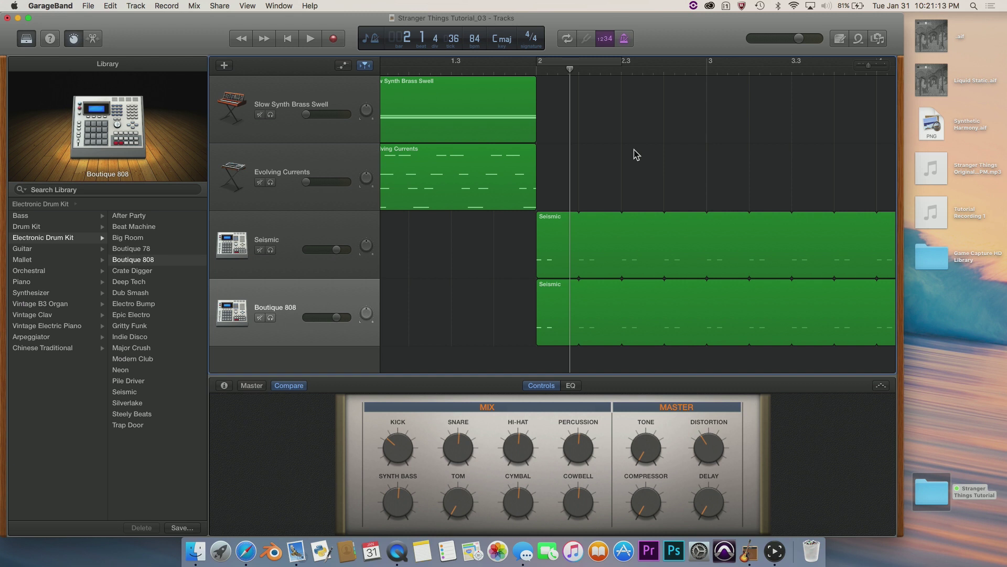
key(super+Left)
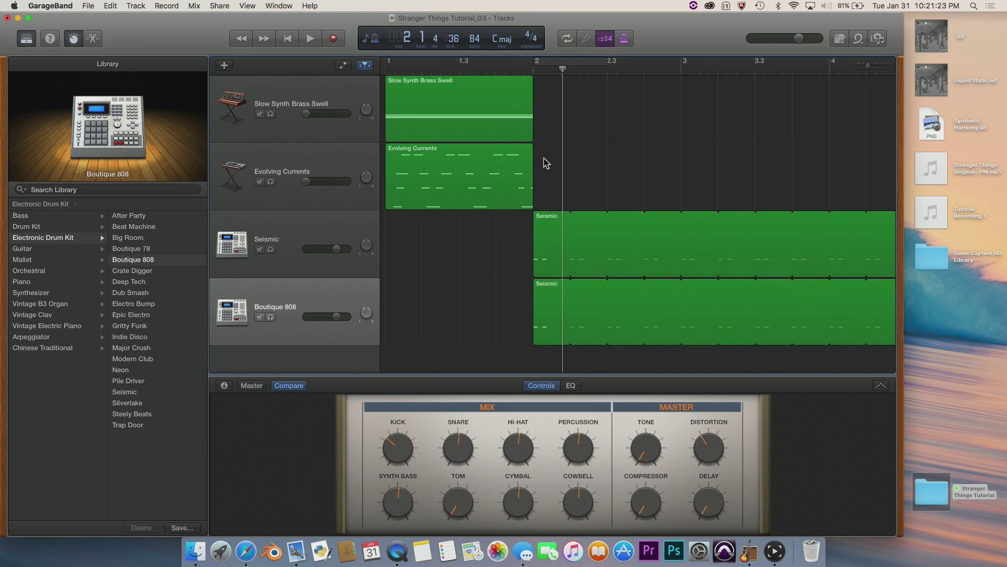
click(304, 293)
click(427, 264)
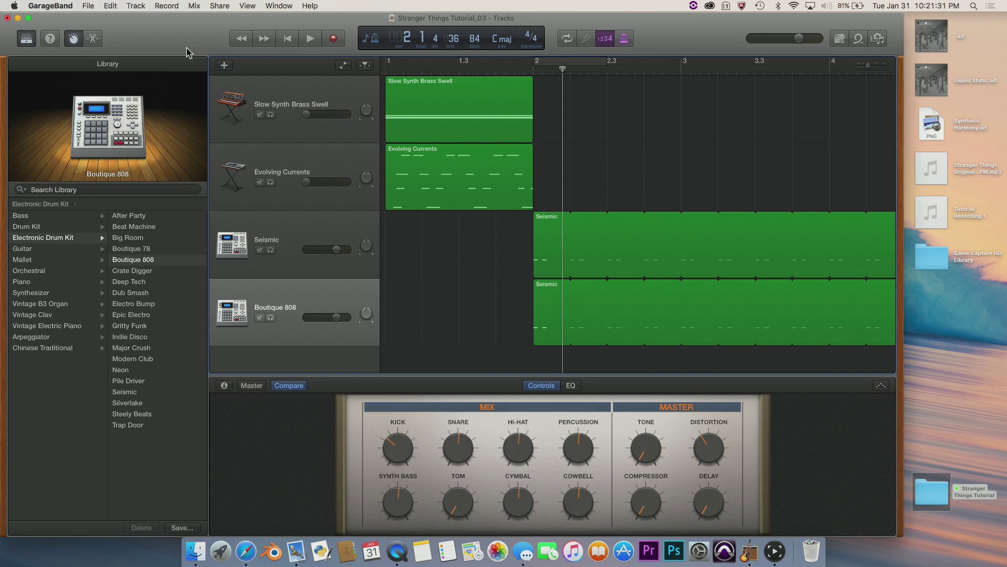
Step: Add a software instrument track with the Dream Dancer synthesizer patch and rename the track Dream Dancer 1
click(226, 66)
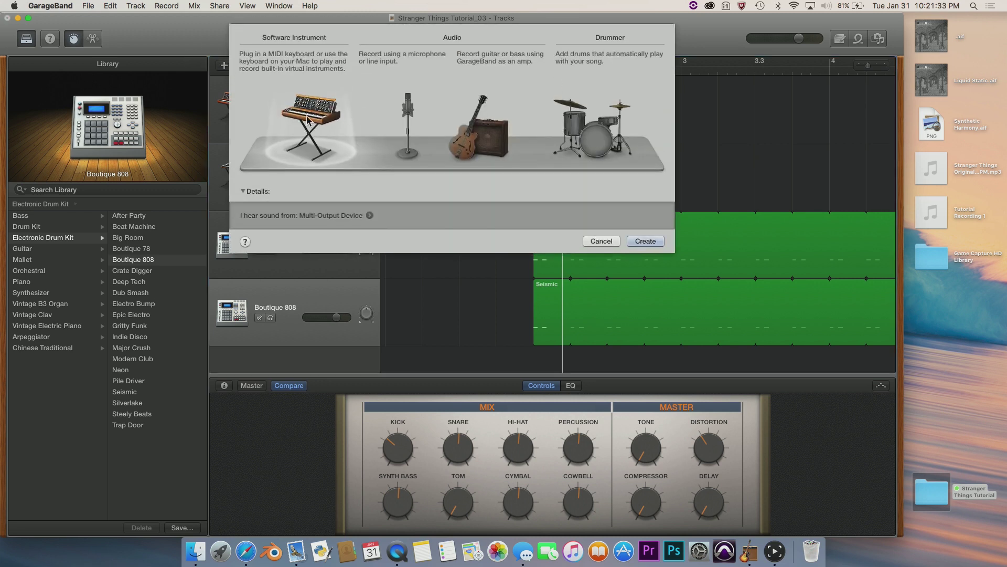
key(Return)
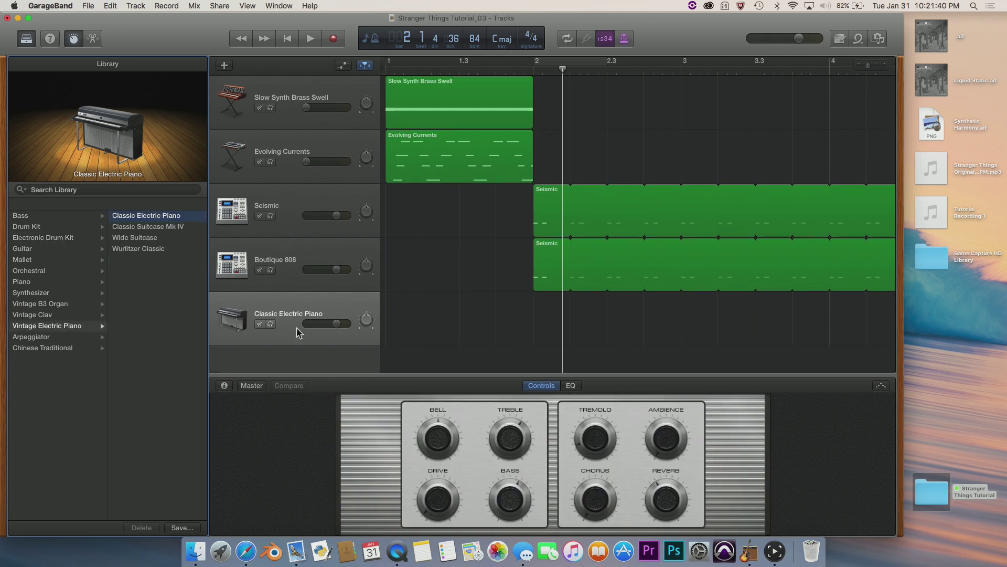
click(107, 188)
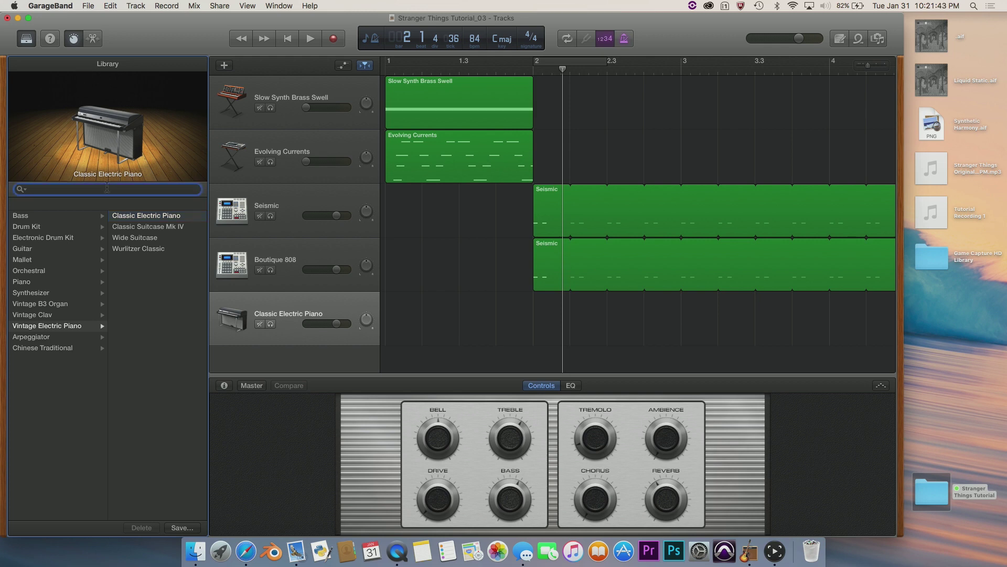
text(dream)
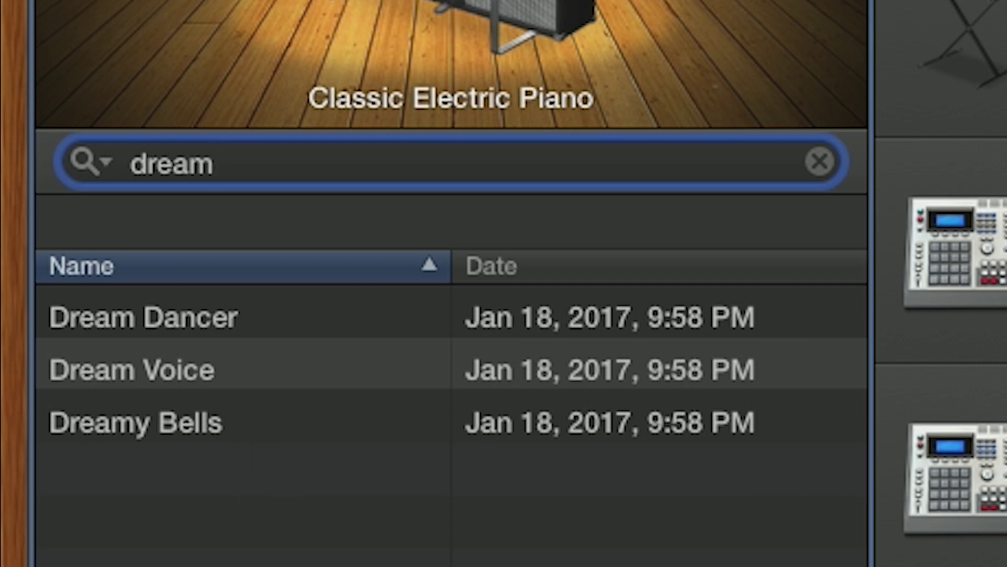
text( dan)
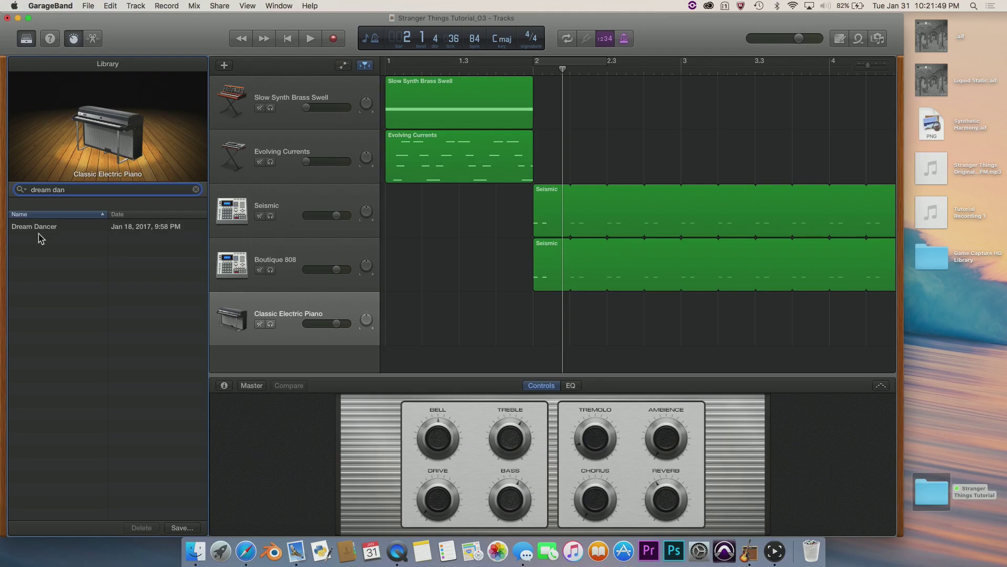
click(158, 330)
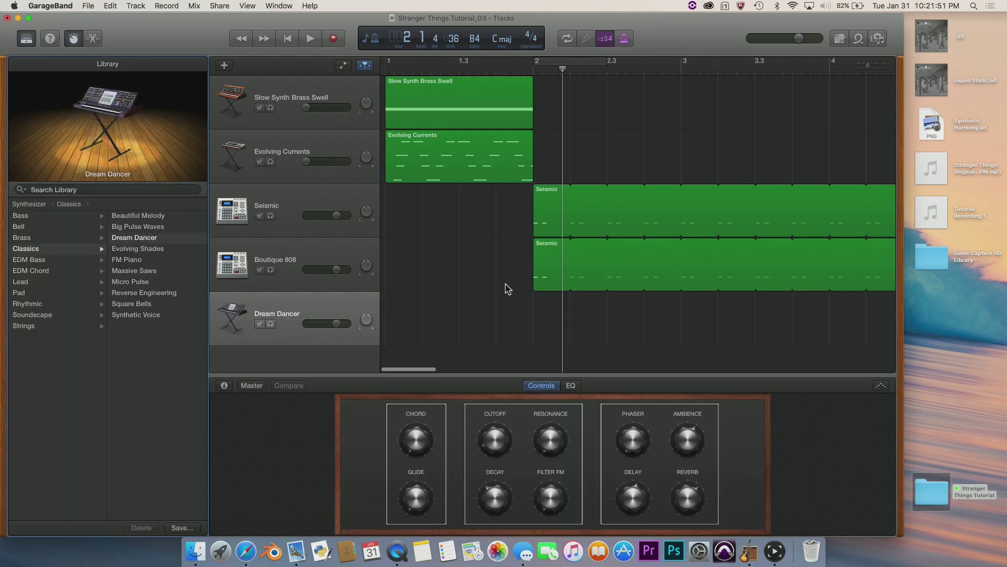
double_click(273, 314)
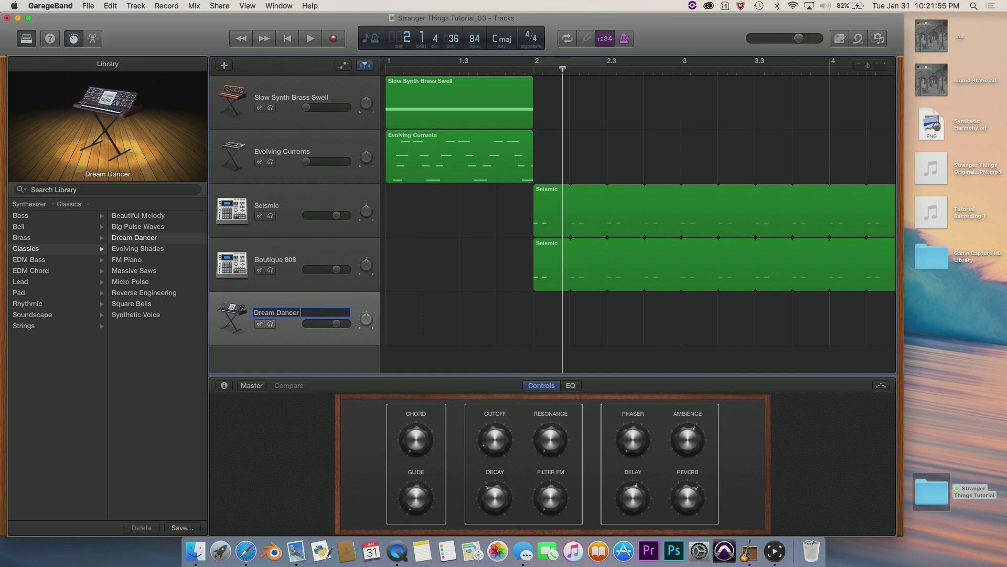
key(Return)
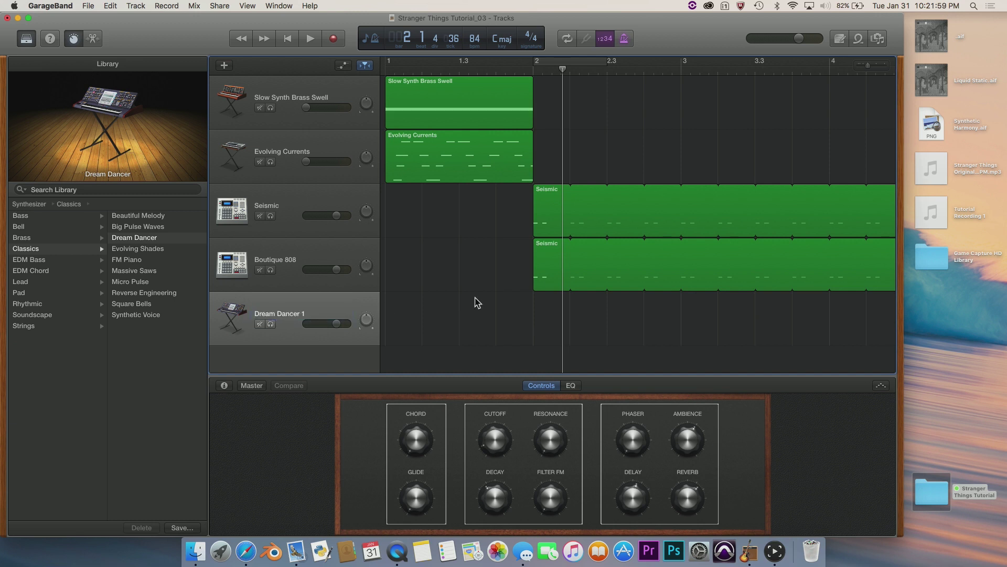
Step: Rename the Seismic track Seismic 1
double_click(278, 206)
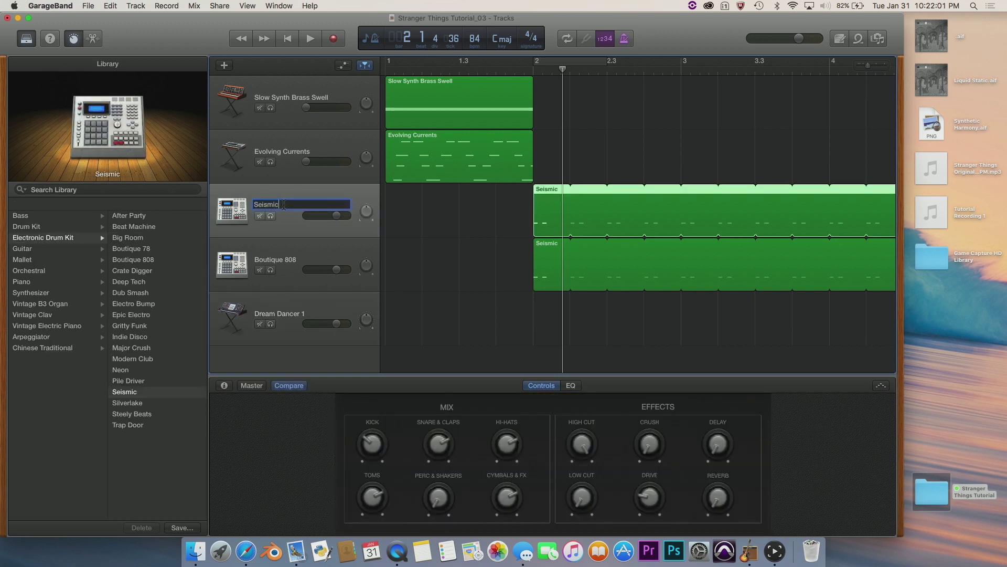
key(Return)
click(427, 334)
Step: Put the playhead at bar 2 and try out the C-E-G-B-C arpeggio on the Dream Dancer 1 track with Musical Typing
click(275, 308)
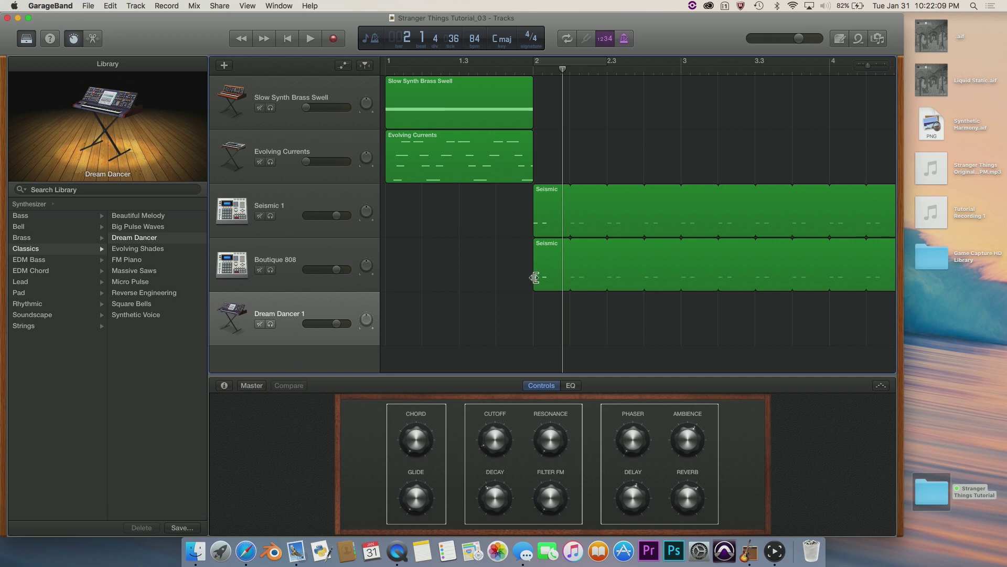
click(544, 60)
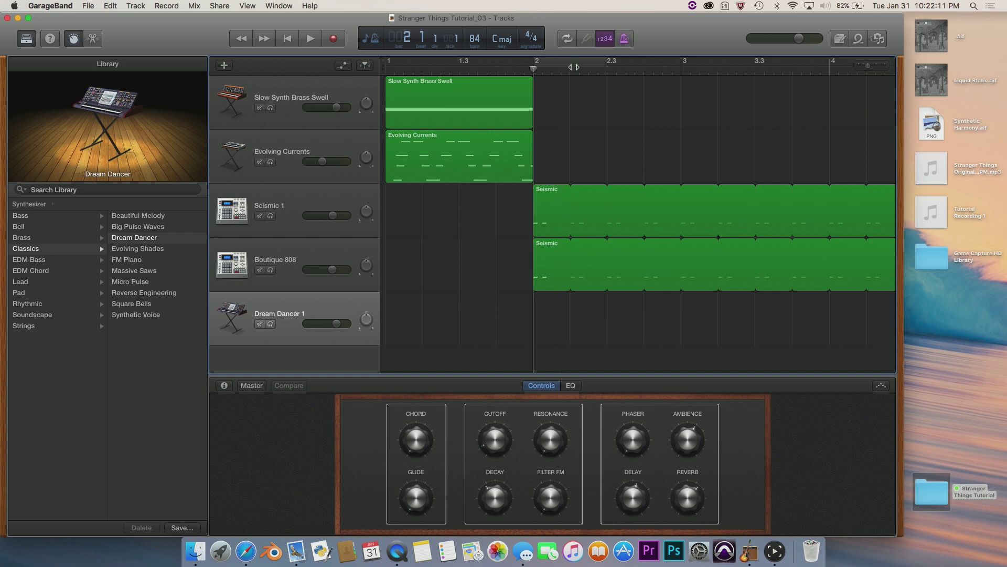
key(super+k)
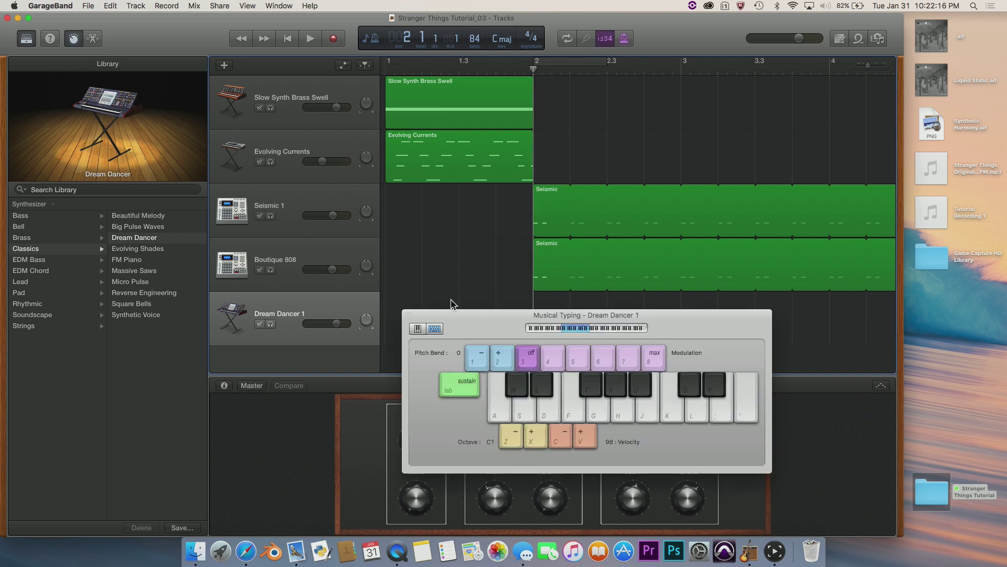
key(a)
key(d)
key(g)
key(j)
key(k)
key(g)
key(a)
key(d)
key(g)
key(j)
key(k)
key(d)
key(a)
Step: On Dream Dancer 1, raise Glide slightly, set Cutoff and Reverb to minimum, and set Decay and Ambience to maximum
drag(471, 316, 451, 223)
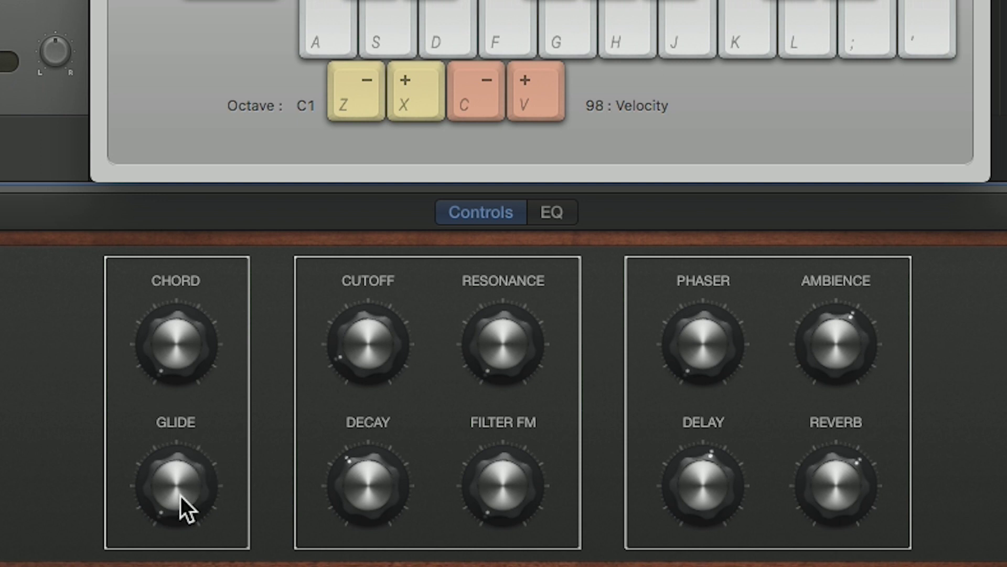
drag(181, 496, 157, 432)
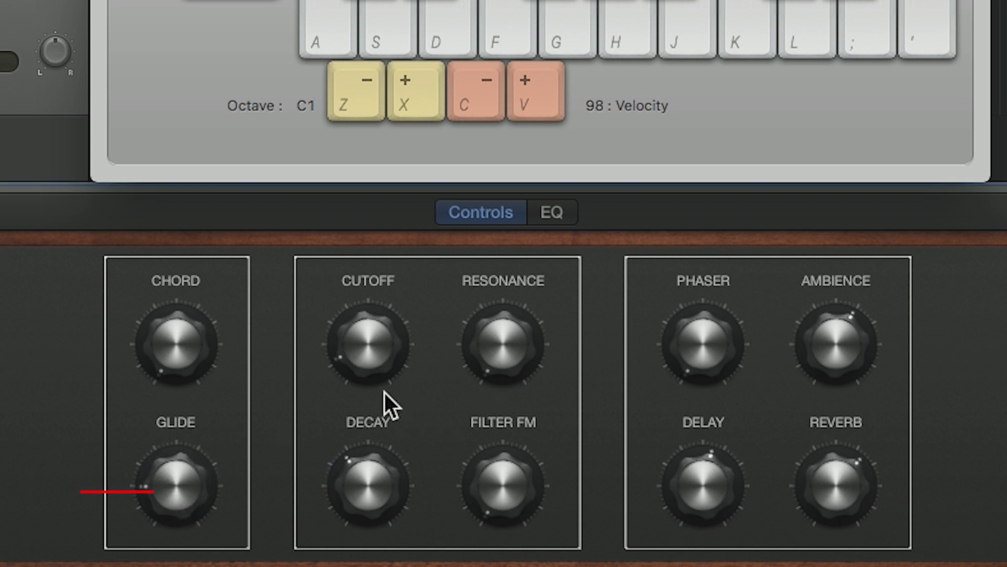
drag(359, 357, 370, 393)
drag(373, 499, 368, 301)
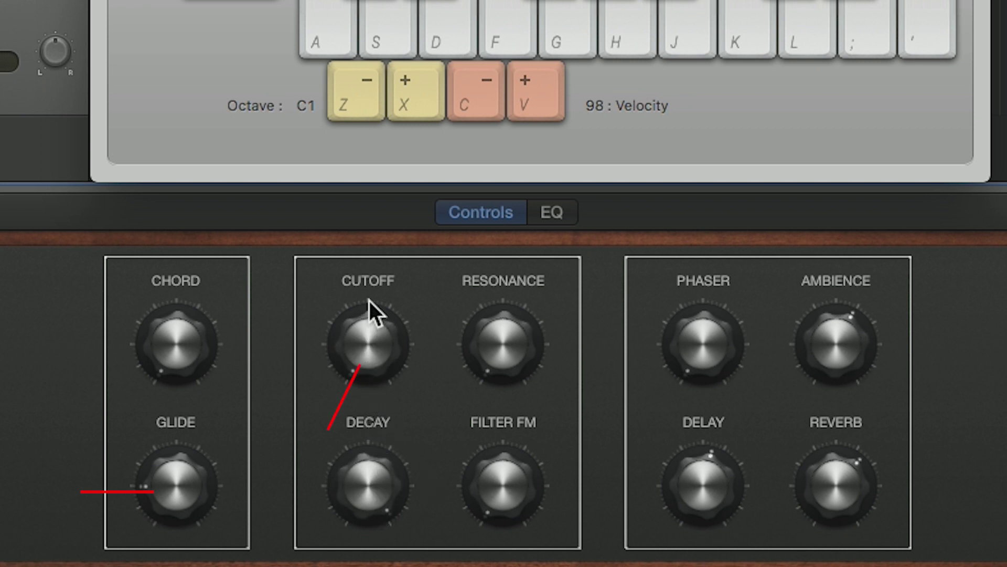
drag(839, 364, 839, 336)
drag(860, 461, 860, 503)
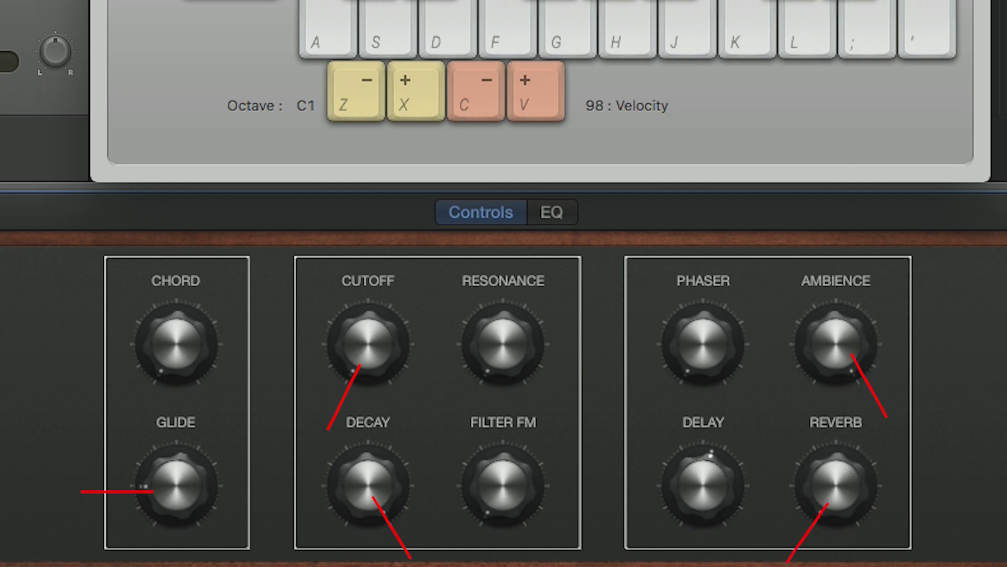
Step: Reopen Musical Typing and play arpeggio notes to hear the adjusted Dream Dancer sound
key(super+k)
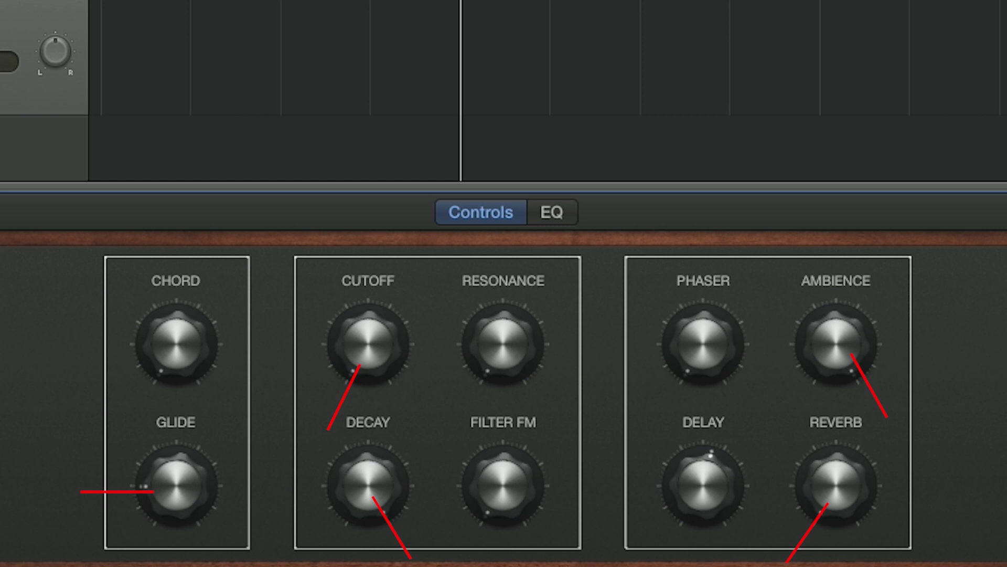
key(super+k)
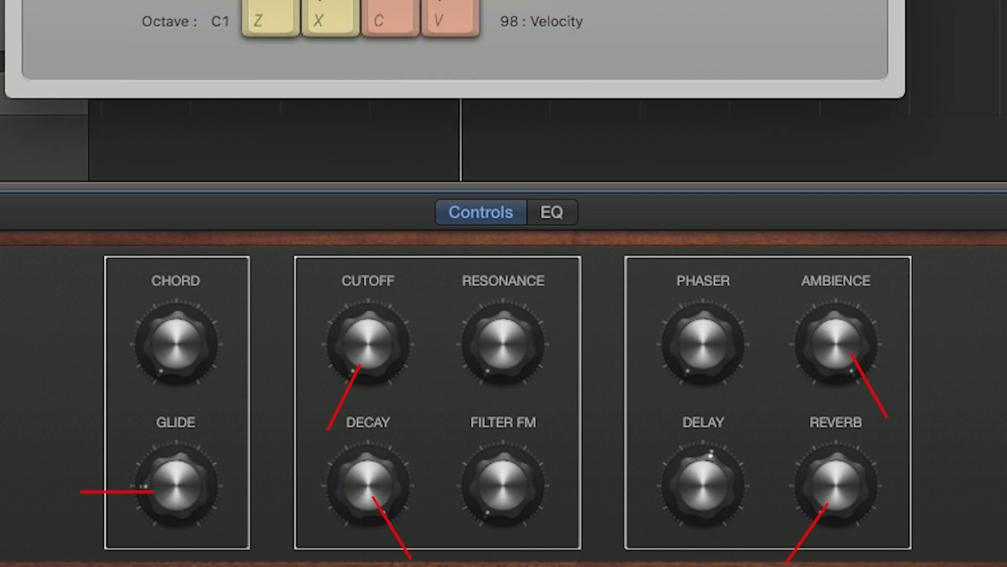
key(super+k)
key(super+k)
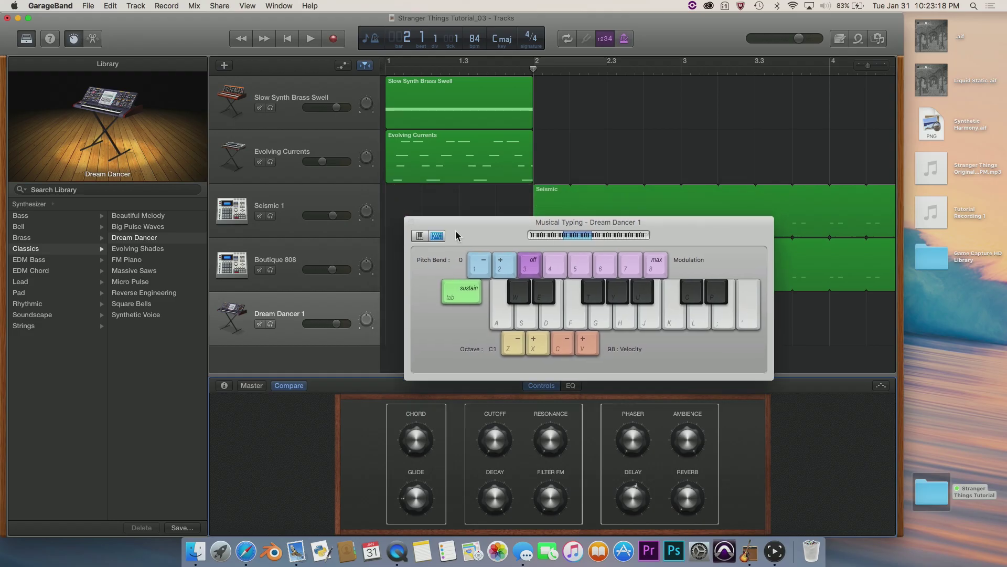
key(a)
key(d)
key(j)
key(g)
key(k)
key(g)
key(d)
key(a)
key(d)
key(j)
key(k)
key(g)
key(a)
key(d)
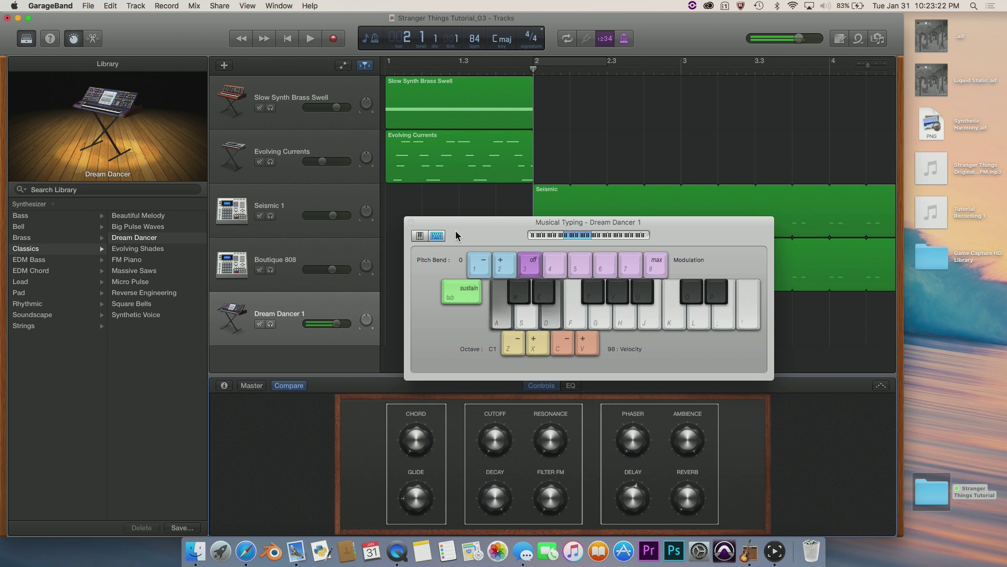
Step: Move Musical Typing clear of the Dream Dancer 1 track and rehearse the rising and falling arpeggio with the playhead at bar 2
drag(470, 235, 599, 94)
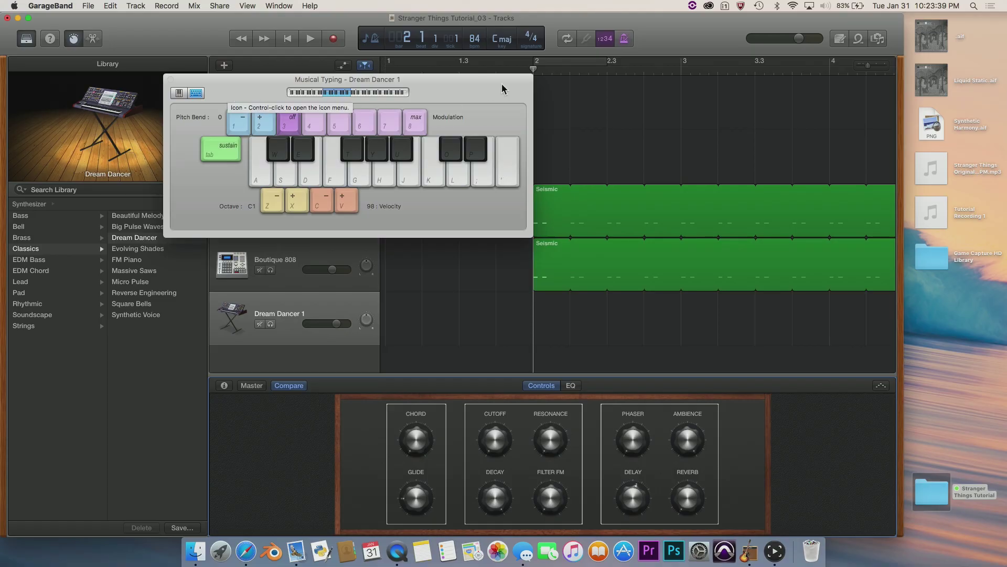
click(607, 74)
click(535, 69)
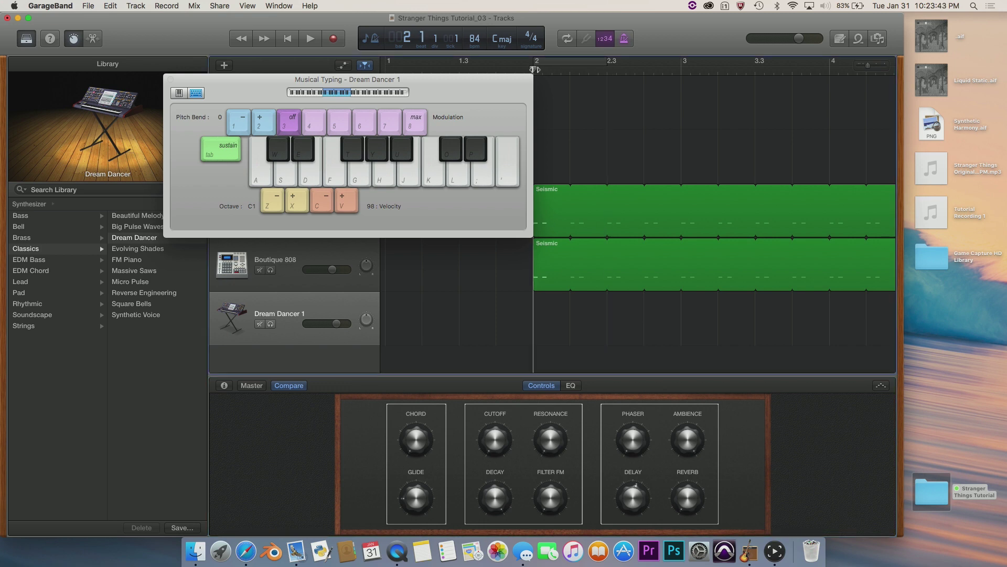
key(a)
key(d)
key(g)
key(j)
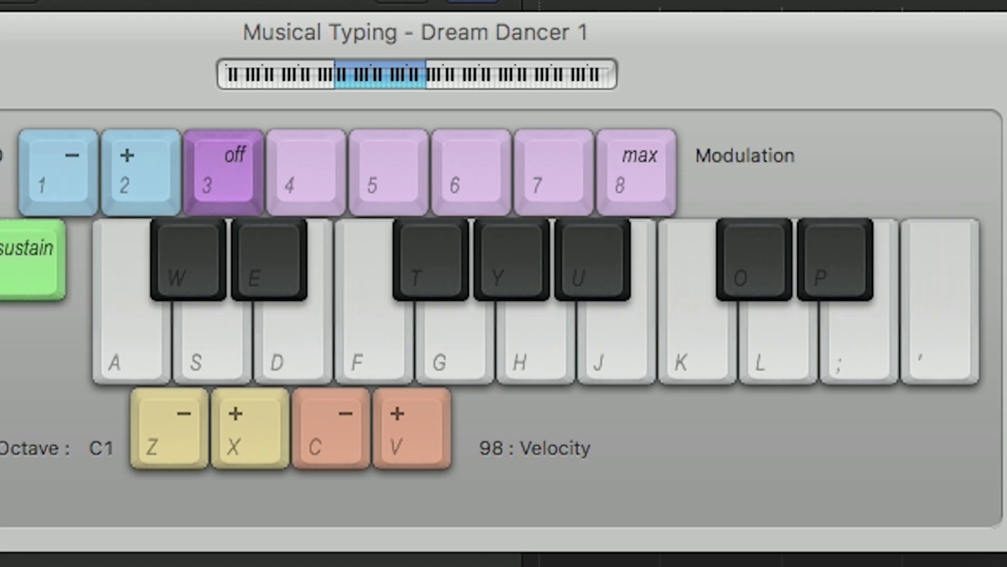
key(j)
key(g)
key(d)
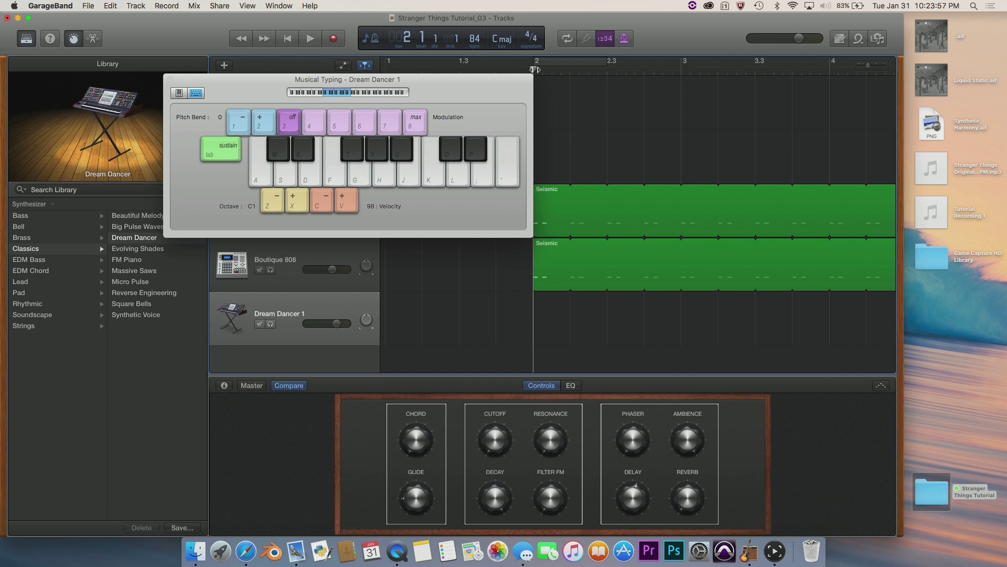
Step: Record the rising and falling C major seventh arpeggio on Dream Dancer 1 from bar 2, and close Musical Typing
key(r)
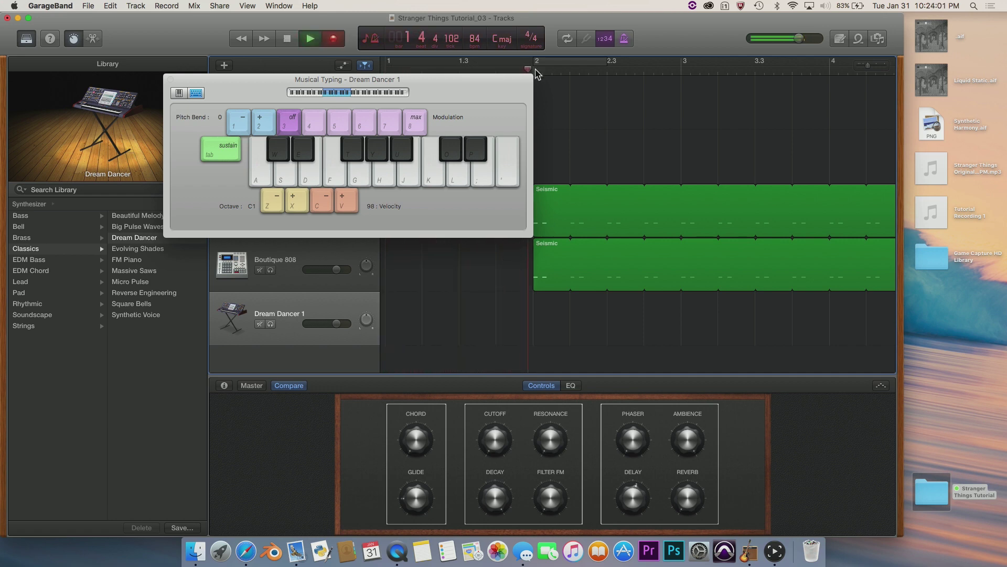
key(a)
key(d)
key(g)
key(j)
key(g)
key(d)
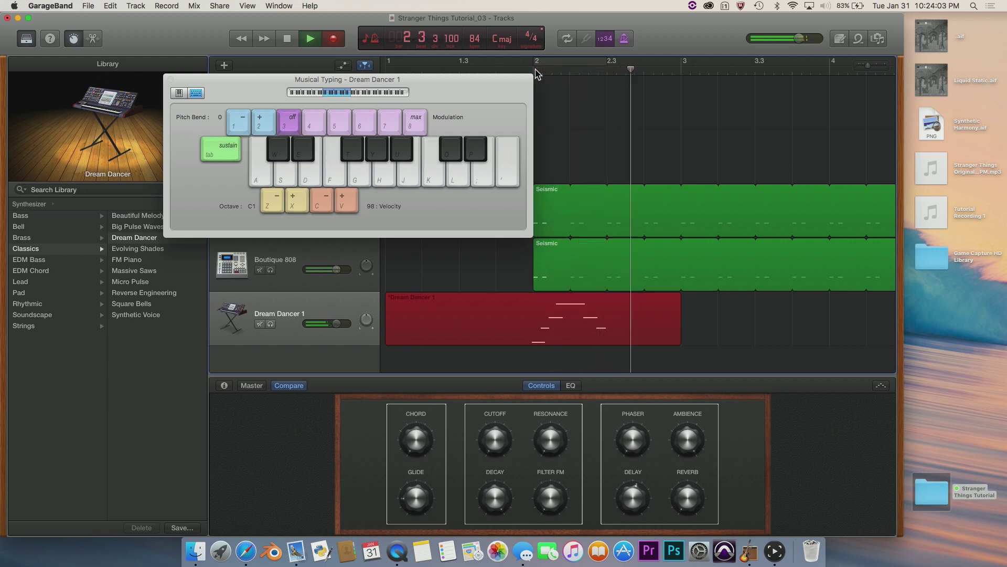
key(space)
click(169, 79)
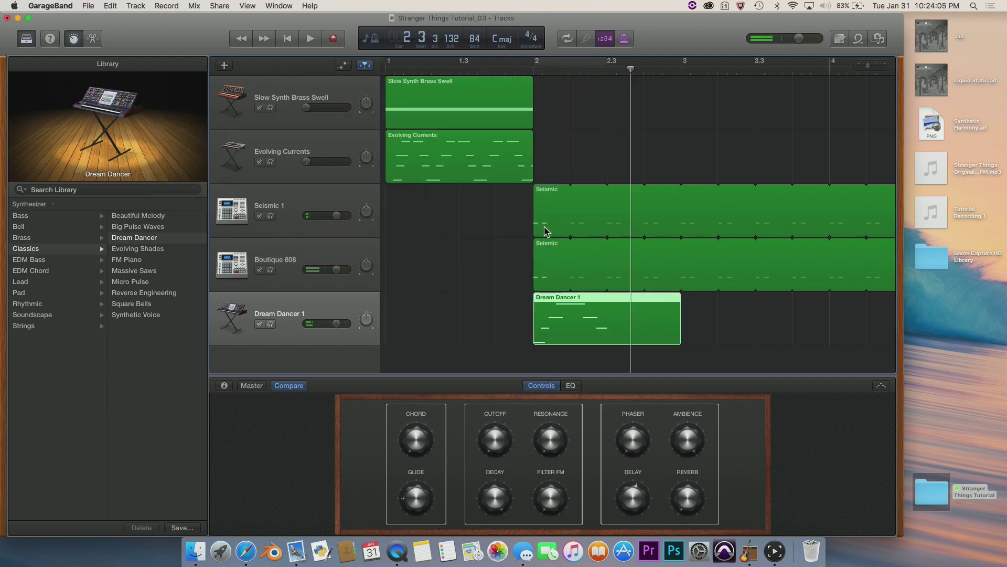
Step: Return the playhead to bar 2 and open the recorded Dream Dancer 1 region in the piano roll
key(super+Right)
key(super+Right)
scroll(540, 131, left, 5)
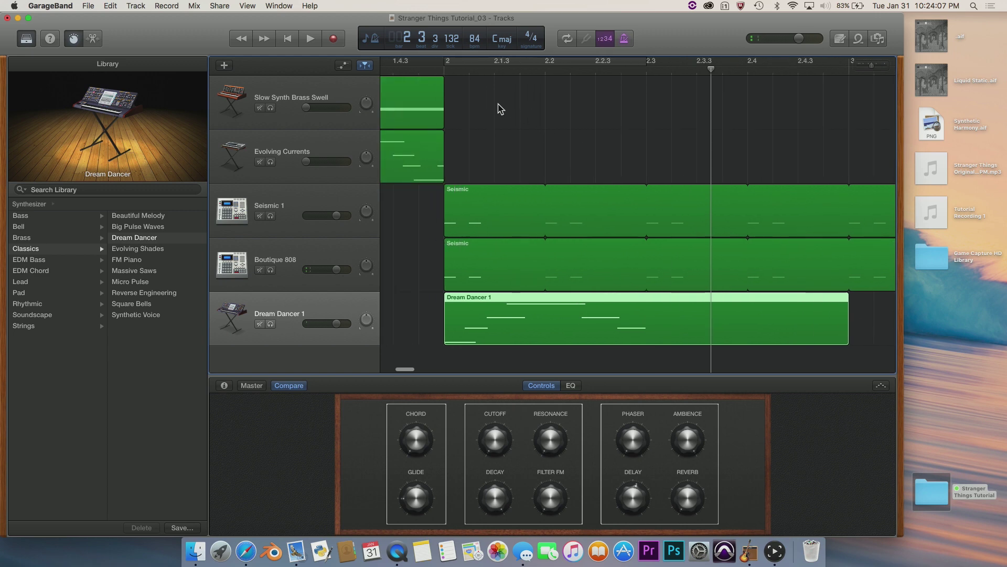
click(445, 68)
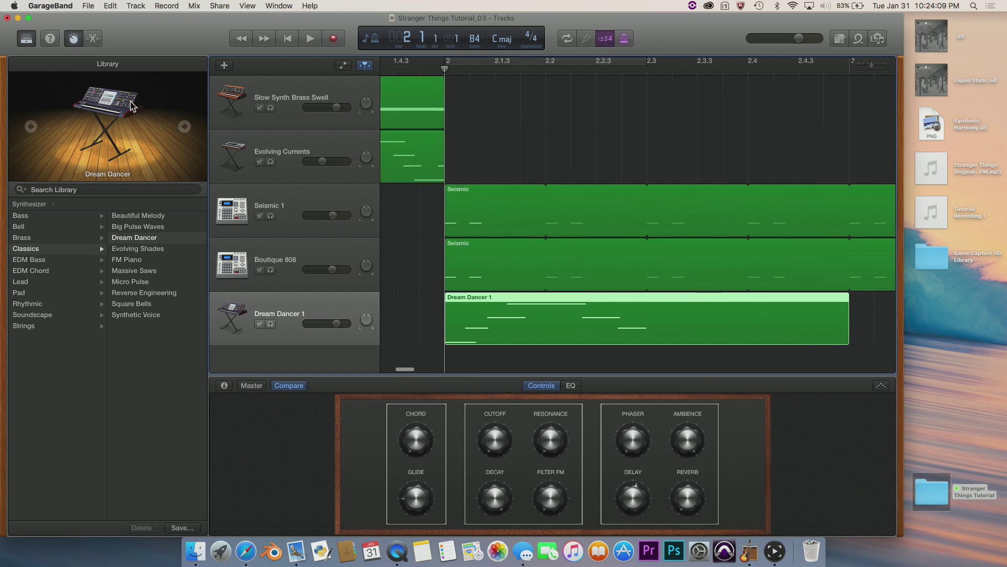
click(92, 39)
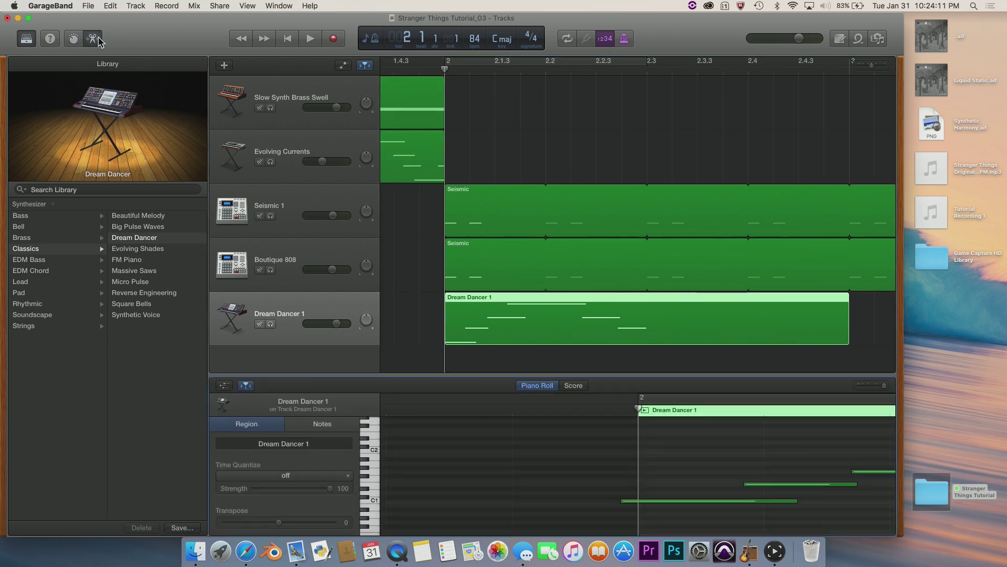
Step: Align the arpeggio's first note with the start of bar 2 and its second and third notes with the following 1/16 grid lines
scroll(680, 506, right, 3)
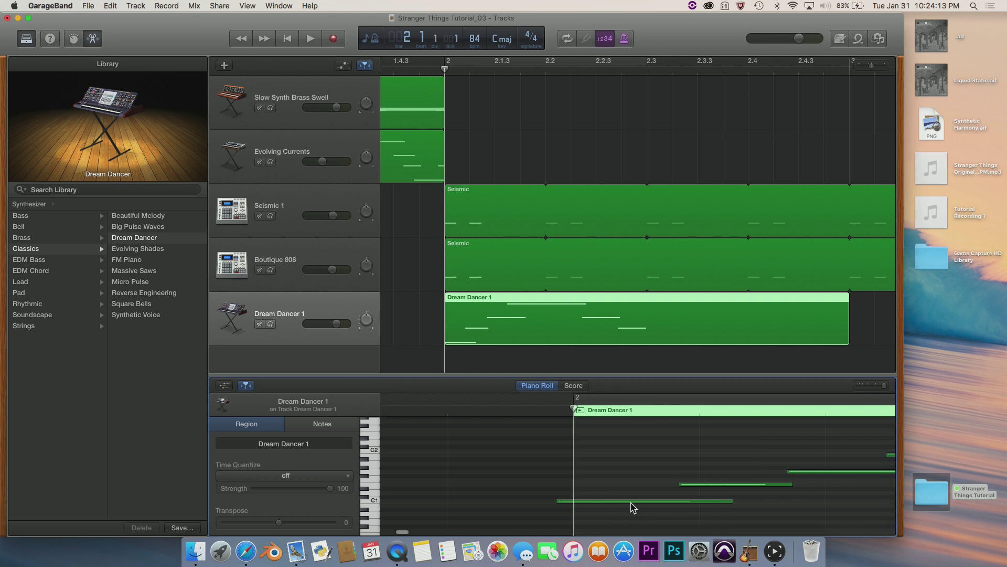
mouse_move(624, 505)
mouse_down()
mouse_move(649, 503)
mouse_move(640, 504)
mouse_up()
scroll(589, 495, right, 5)
drag(577, 490, 598, 488)
scroll(598, 482, left, 2)
click(624, 474)
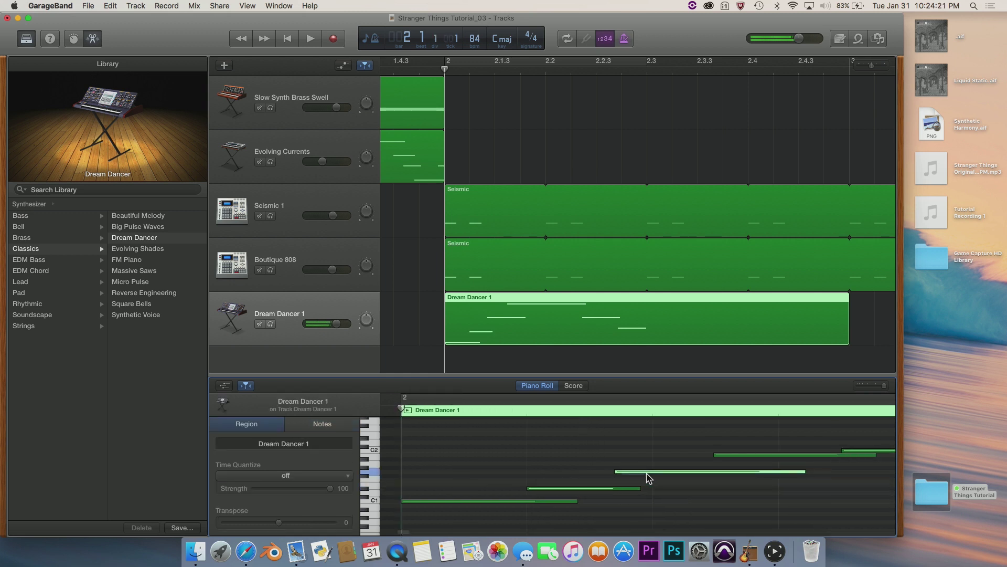
click(633, 471)
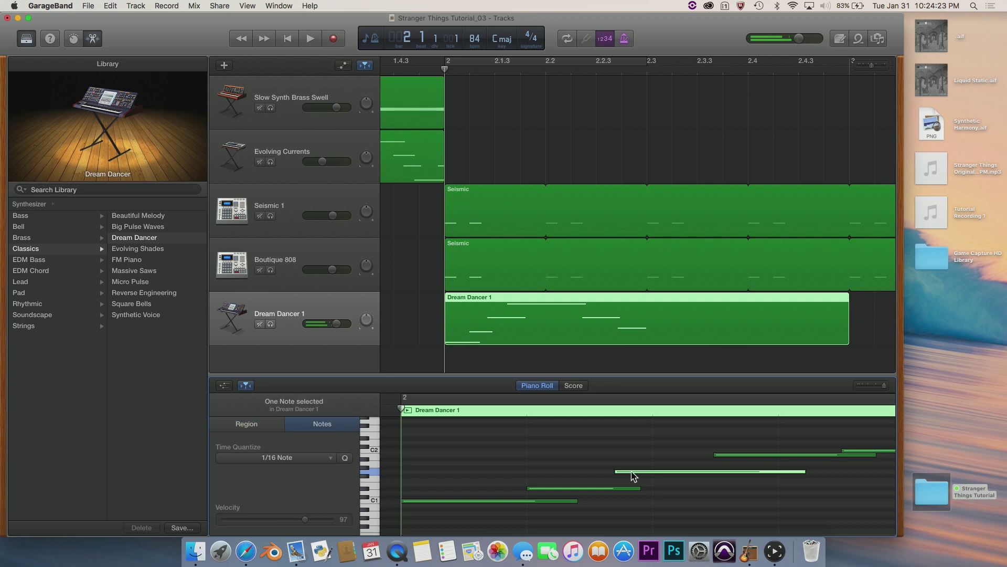
drag(619, 472, 669, 475)
Step: Shift the arpeggio's middle notes around its peak later so they start on successive 1/16 grid lines
scroll(670, 475, right, 5)
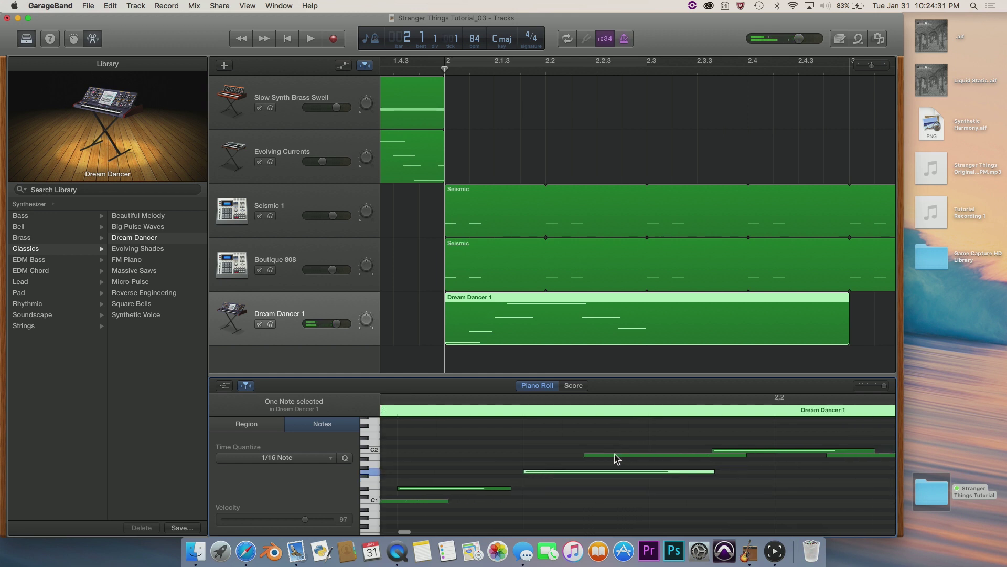
drag(604, 460, 669, 459)
scroll(612, 461, right, 7)
drag(576, 453, 682, 455)
scroll(630, 456, right, 1)
scroll(682, 455, right, 8)
scroll(551, 494, left, 1)
Step: Move the arpeggio's last two descending notes onto the final 1/16 grid lines before 2.3 and deselect them
drag(542, 476, 652, 488)
scroll(632, 474, right, 4)
click(650, 491)
click(640, 485)
scroll(653, 485, down, 2)
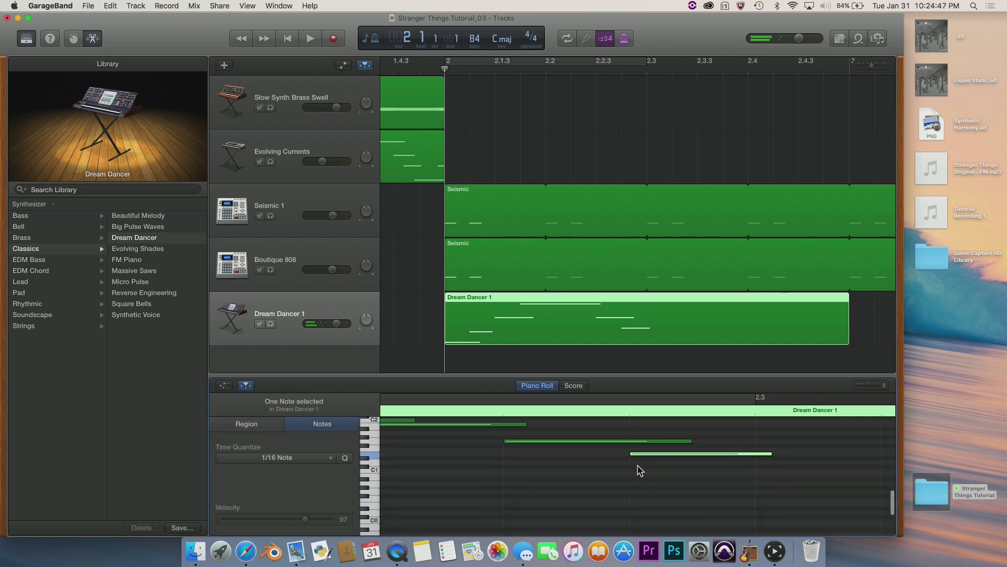
click(645, 477)
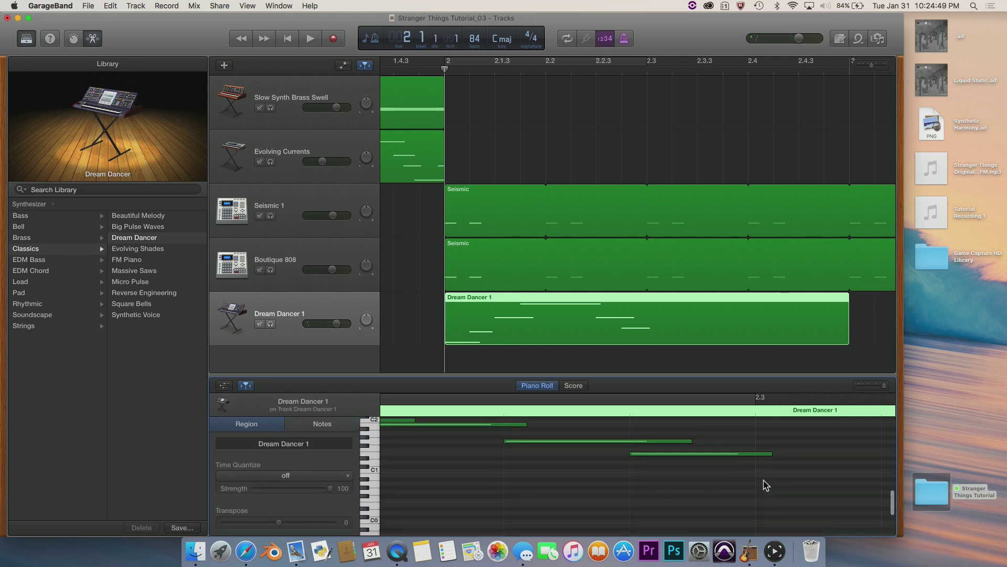
scroll(678, 477, right, 1)
scroll(679, 476, right, 2)
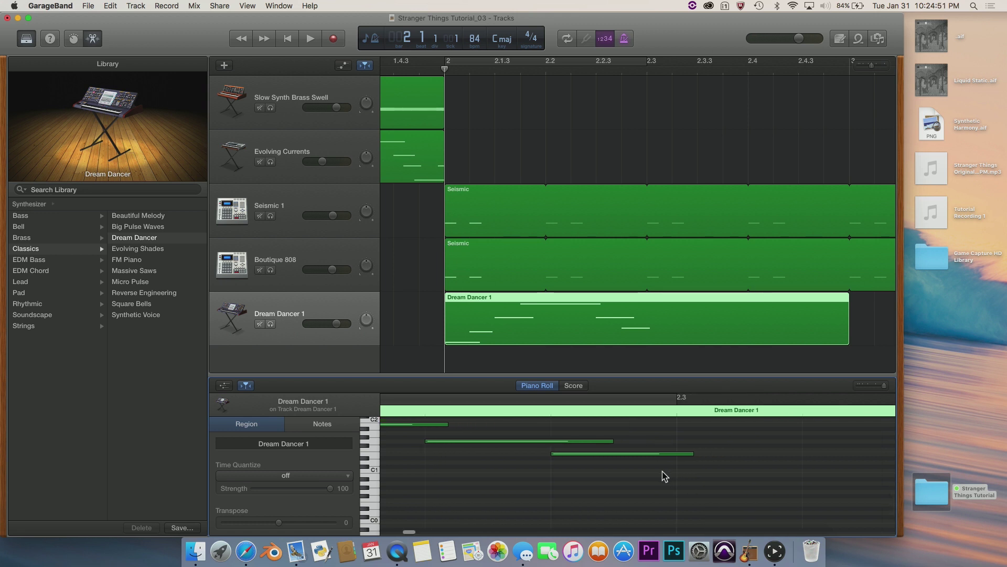
click(686, 399)
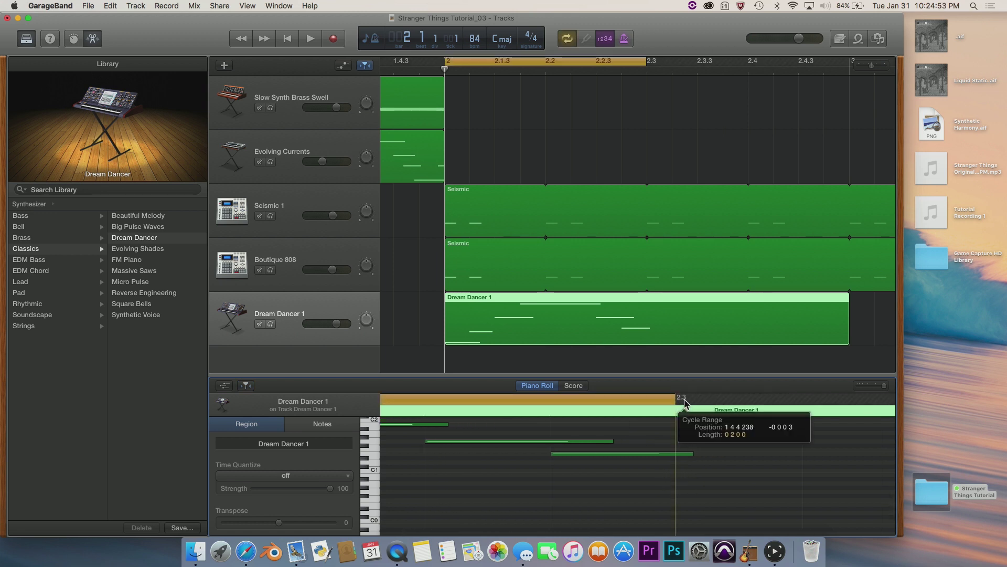
click(670, 402)
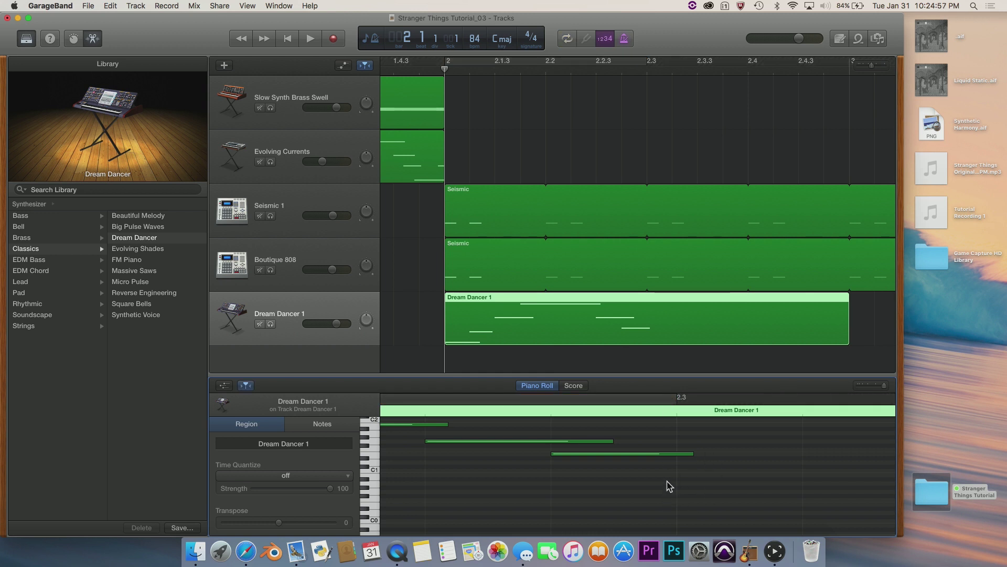
Step: Close the piano roll and select the Dream Dancer 1 region in the timeline
key(super+Left)
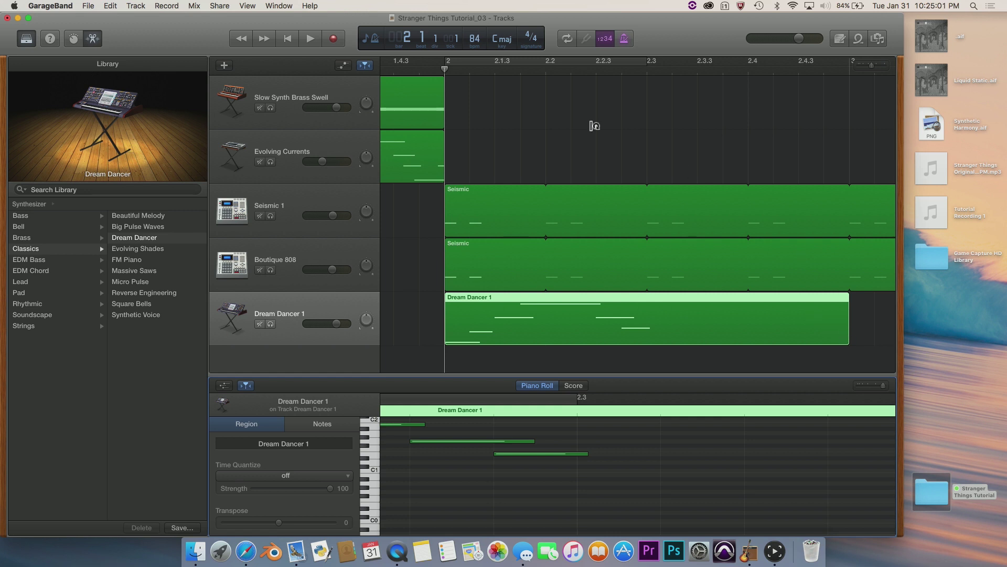
click(503, 147)
click(97, 41)
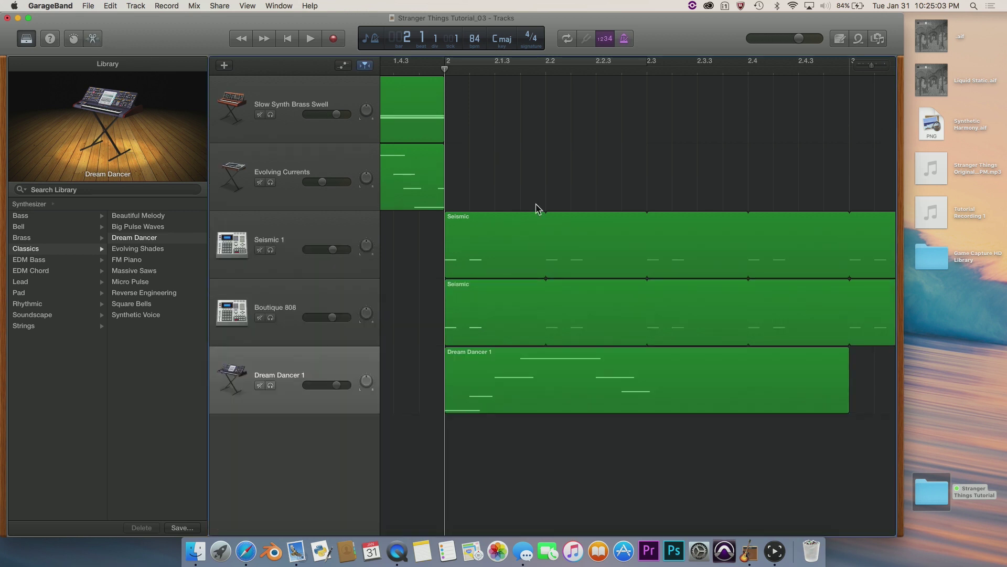
key(super+Left)
key(super+Left)
scroll(542, 294, left, 2)
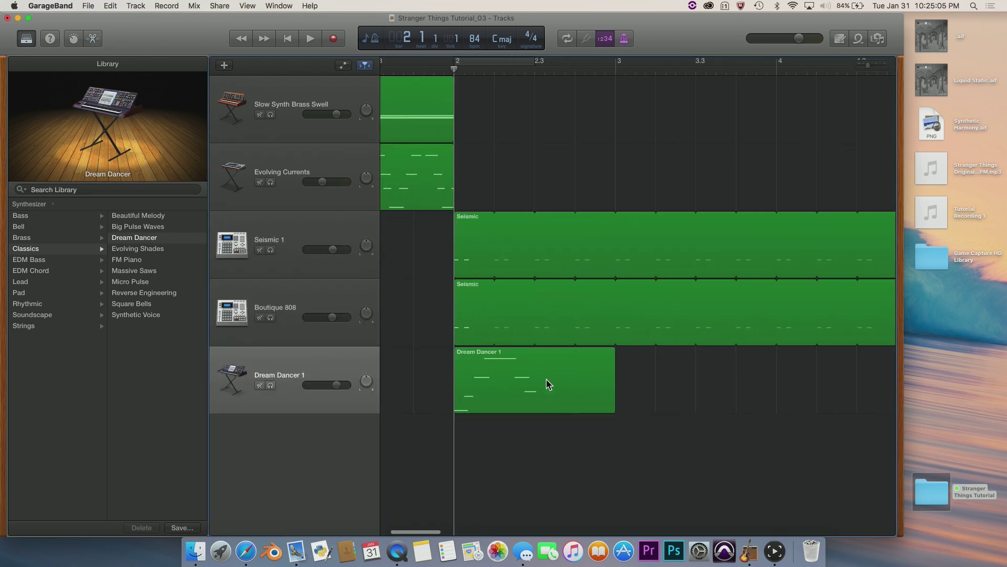
click(510, 389)
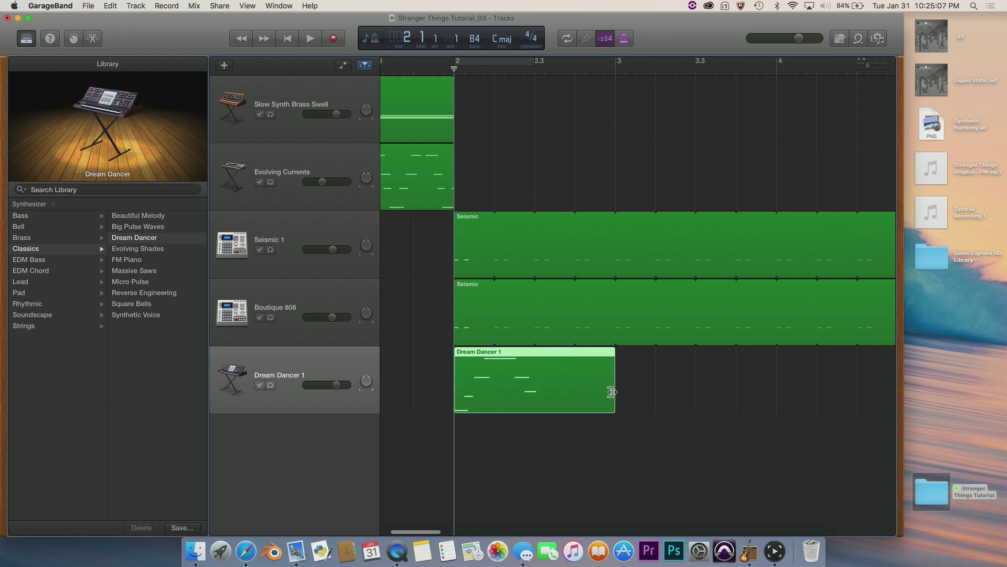
Step: Trim the Dream Dancer 1 region to end at 2.3 and loop it through to bar 3
drag(613, 393, 533, 387)
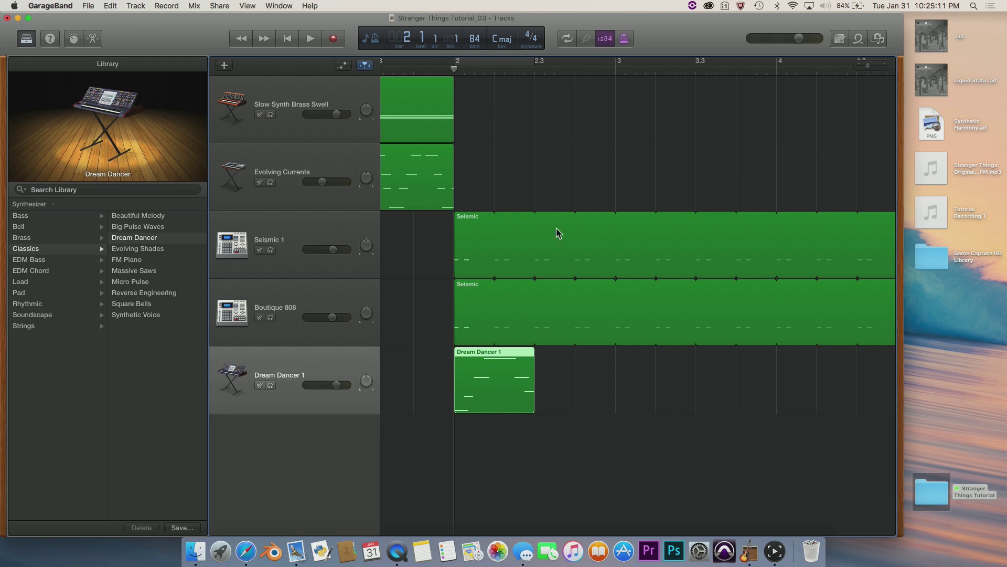
drag(533, 355, 615, 355)
Step: Set a cycle range from bar 2 to bar 3, play it back, and return the playhead to bar 2
drag(491, 63, 614, 65)
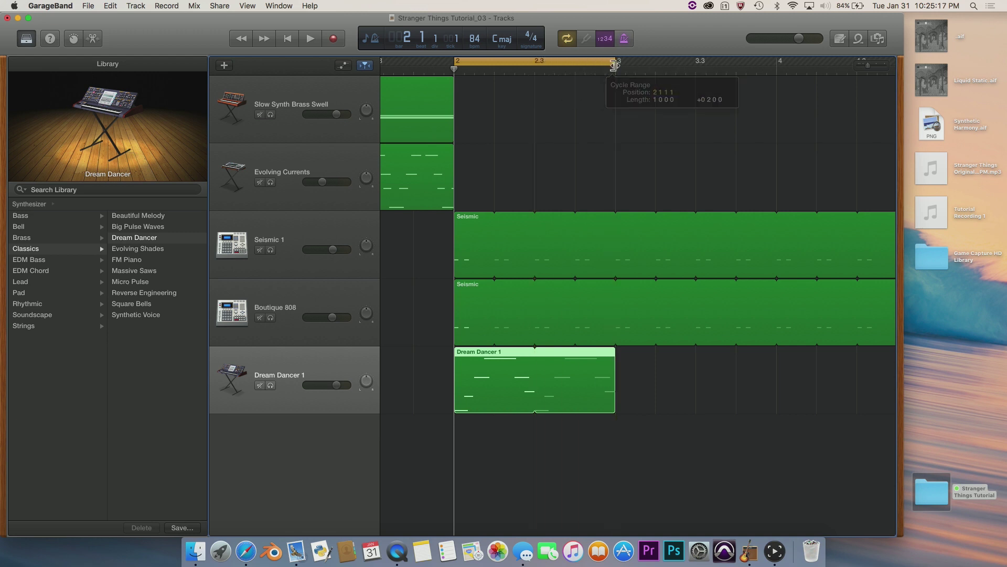
key(space)
scroll(645, 200, left, 2)
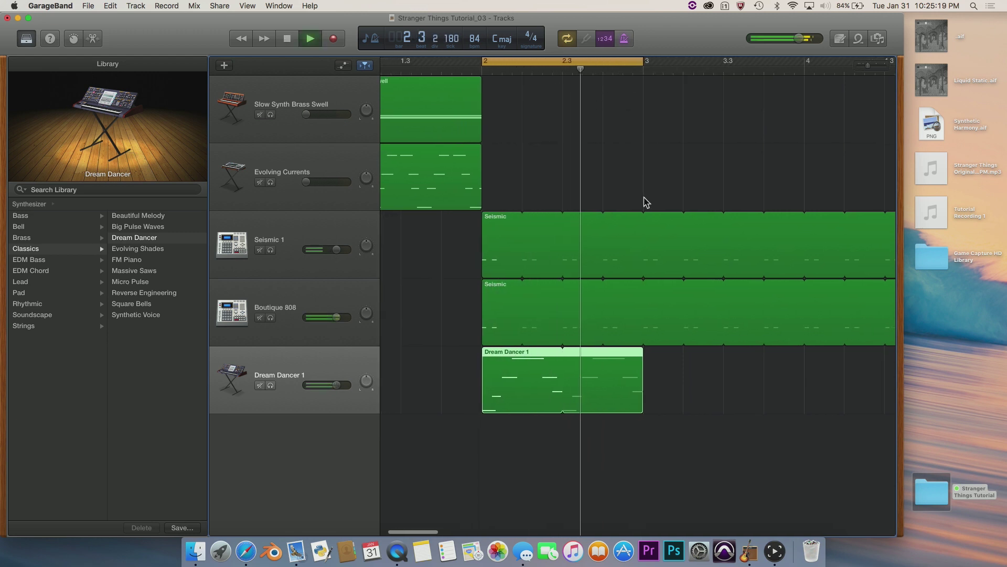
key(space)
key(Return)
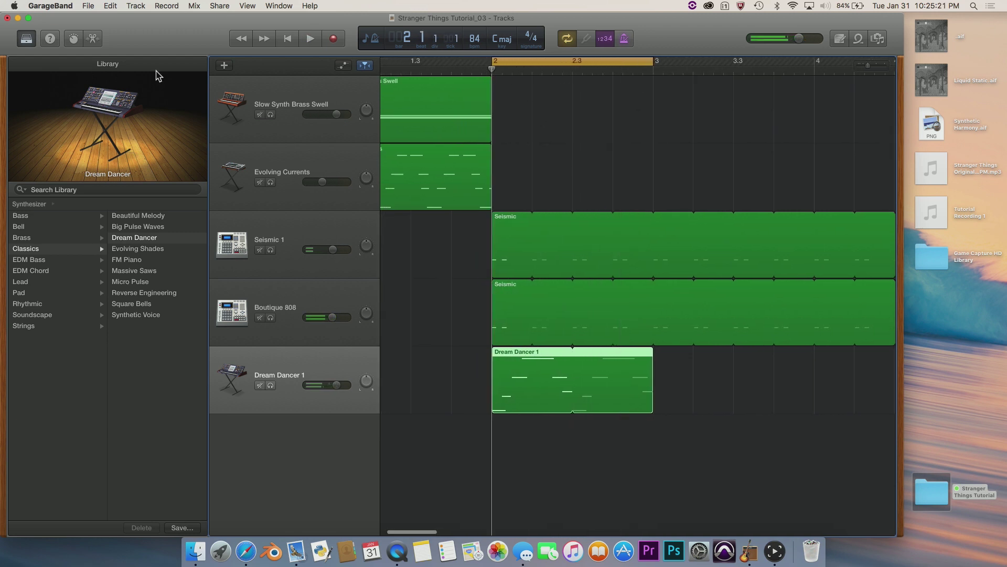
Step: Raise the second note of the Dream Dancer 1 arpeggio by one semitone in the piano roll and play the loop back
key(e)
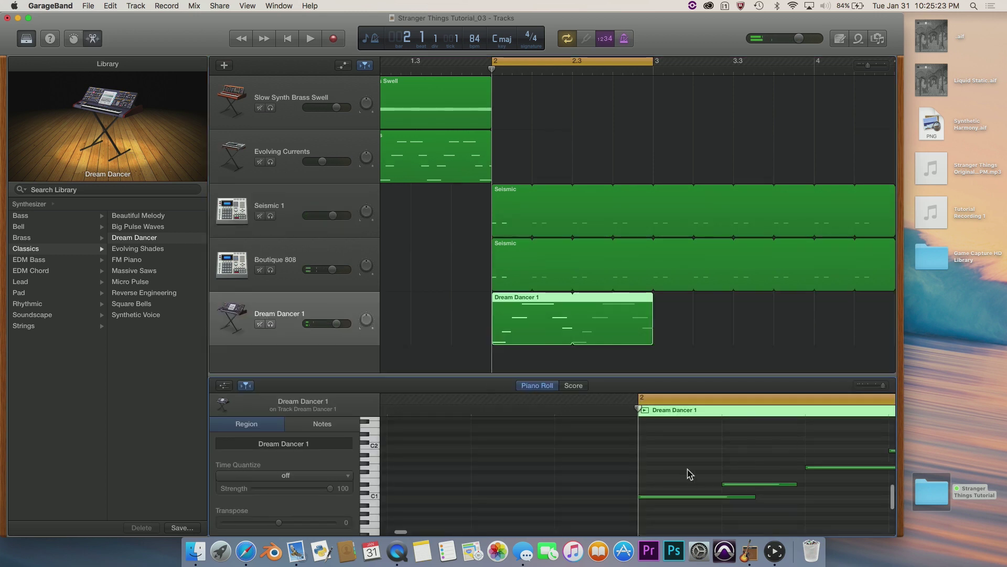
scroll(690, 474, right, 3)
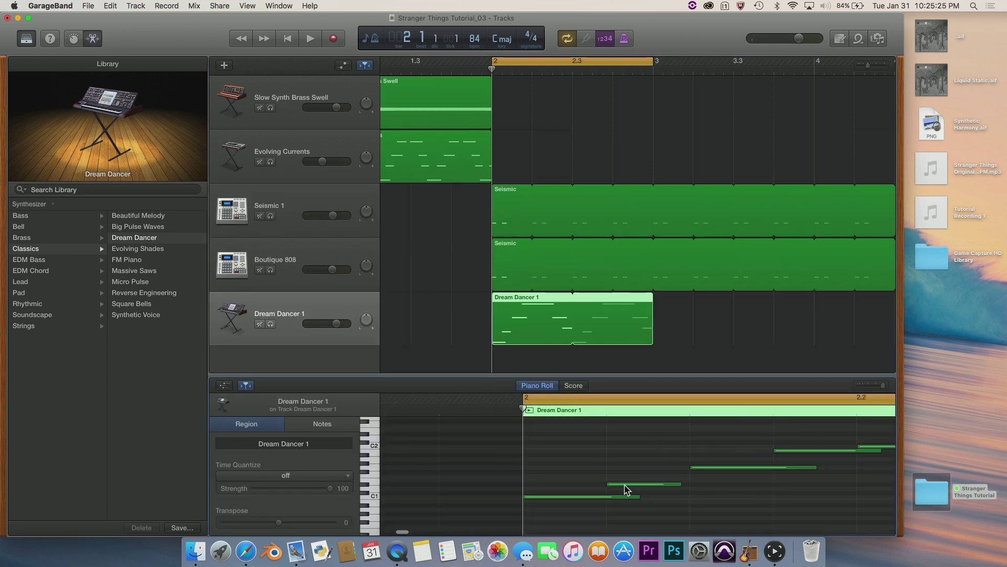
click(624, 484)
click(609, 497)
click(641, 484)
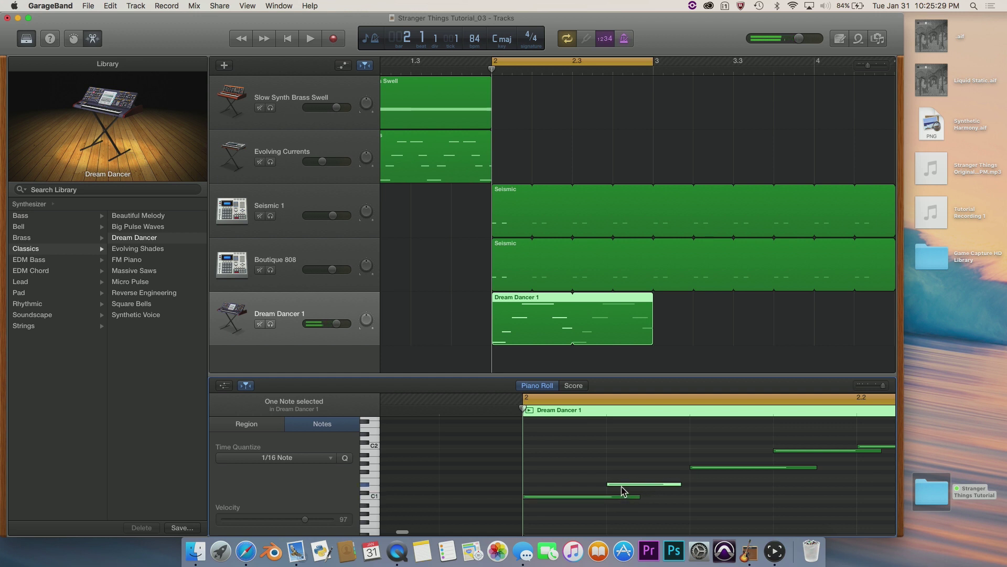
drag(621, 486, 620, 480)
key(space)
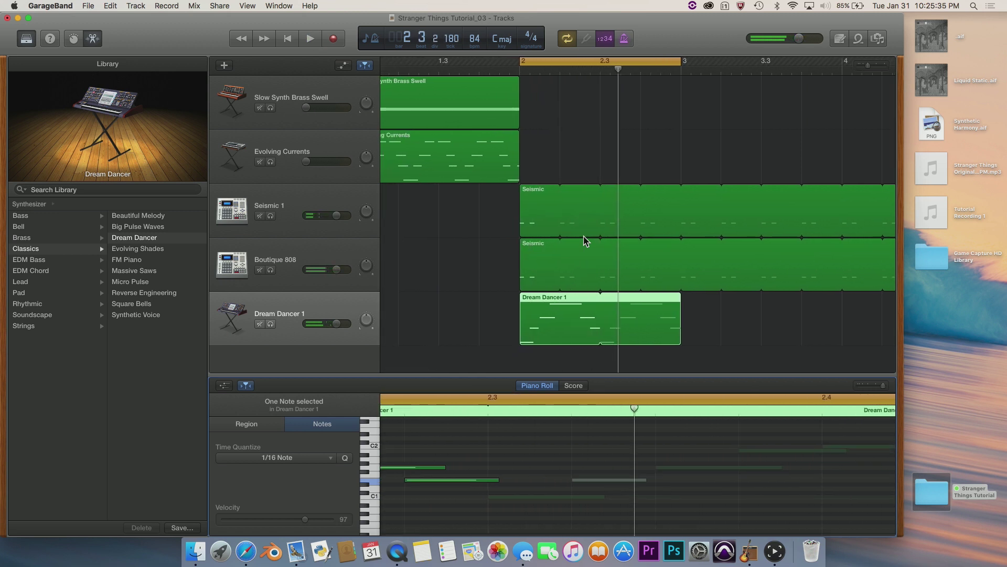
Step: Turn off cycling, extend the Dream Dancer 1 loops further along the timeline, and place the playhead at bar 2
click(558, 61)
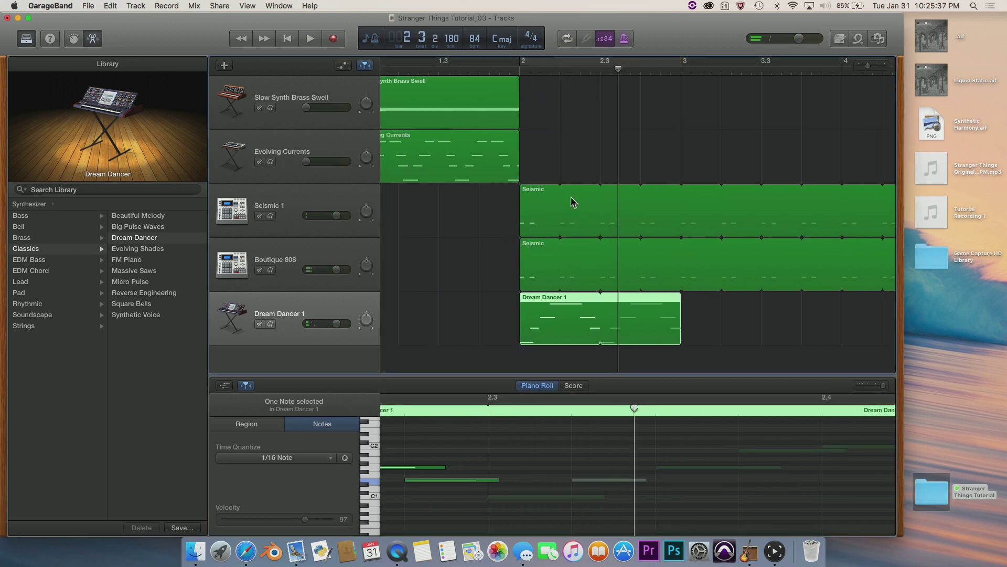
scroll(572, 203, down, 2)
scroll(572, 203, down, 1)
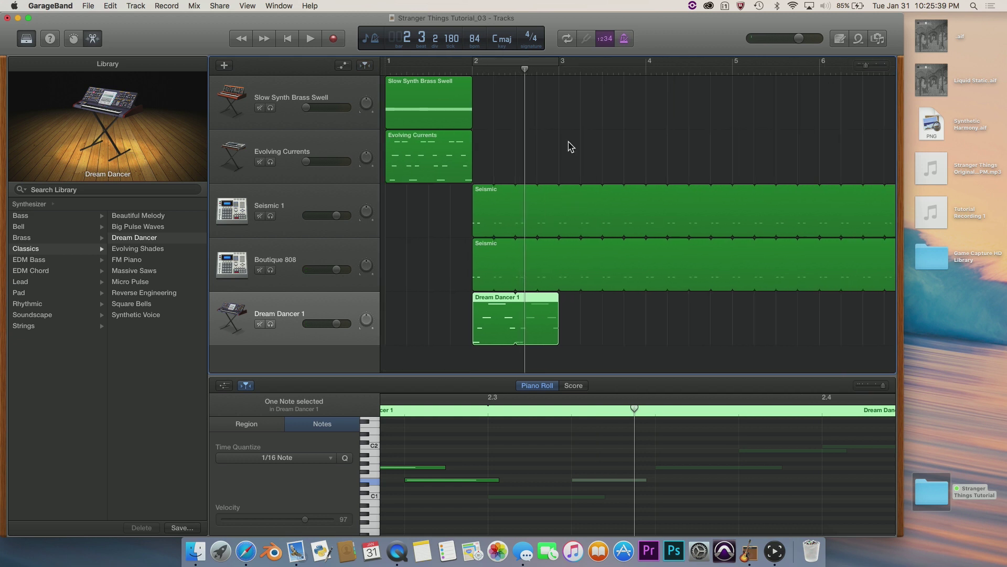
scroll(569, 147, down, 5)
drag(411, 297, 687, 296)
scroll(443, 234, up, 10)
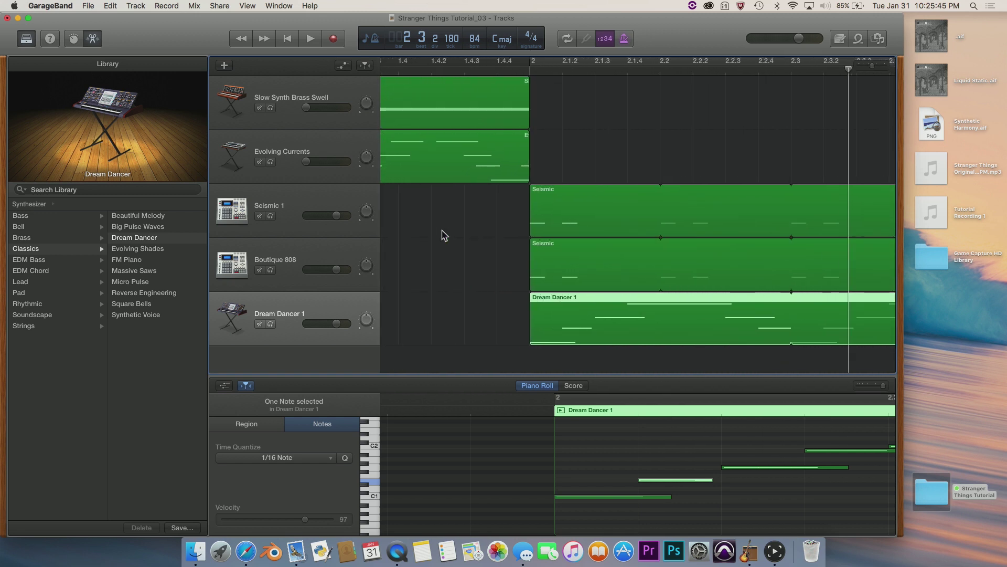
click(460, 232)
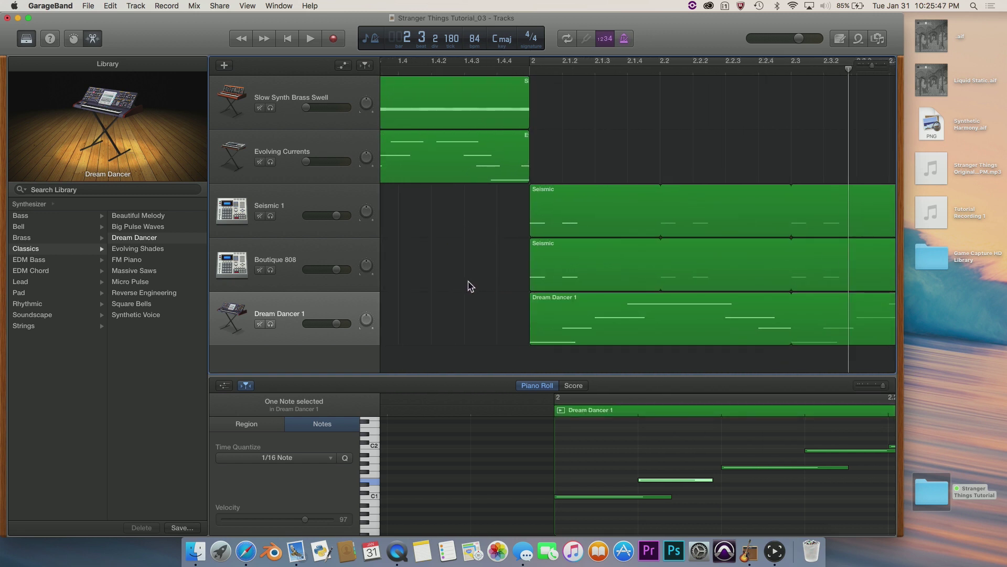
click(530, 72)
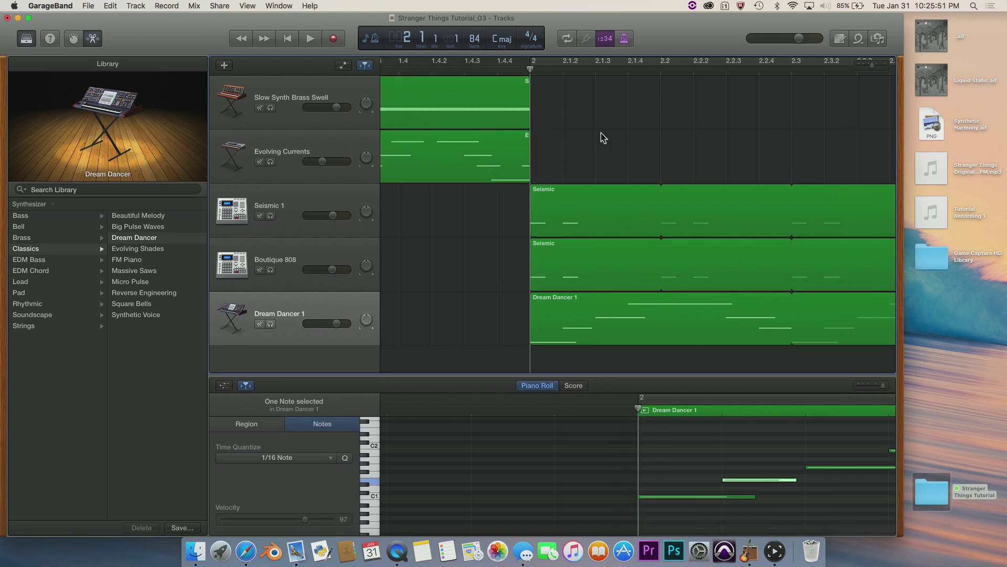
Step: Add a software instrument track using the Dream Dancer patch and rename it Dream Dancer 2
click(297, 314)
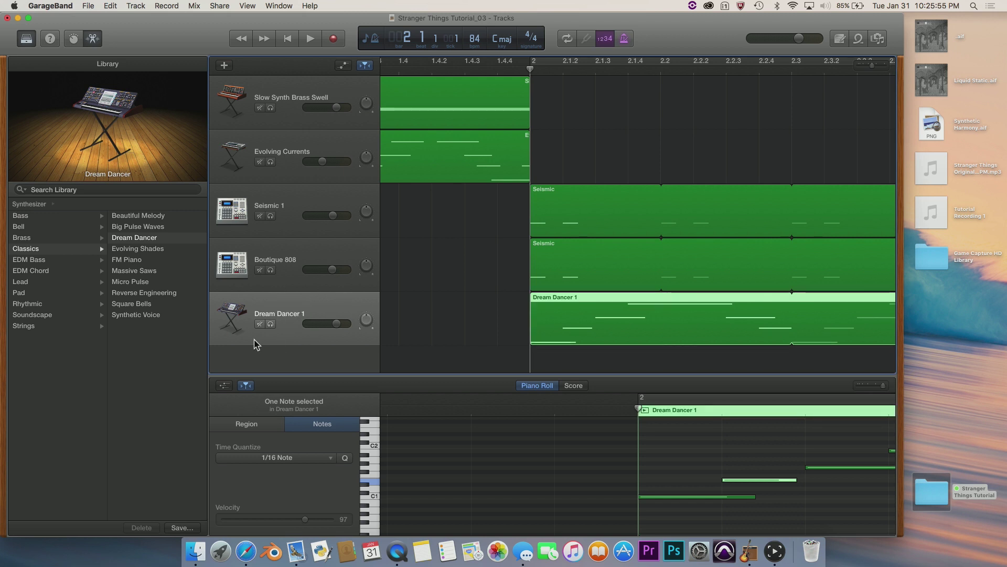
click(224, 67)
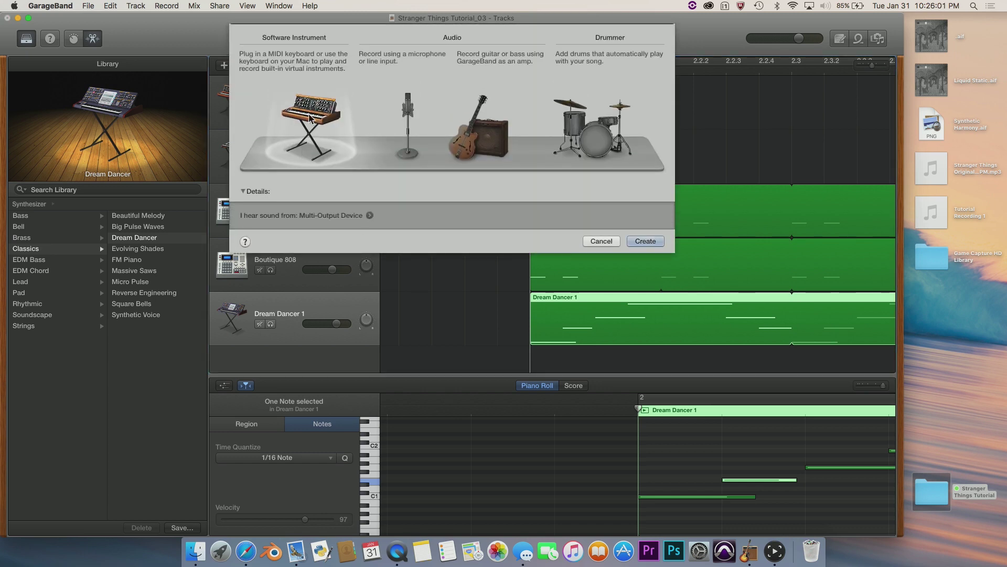
double_click(310, 118)
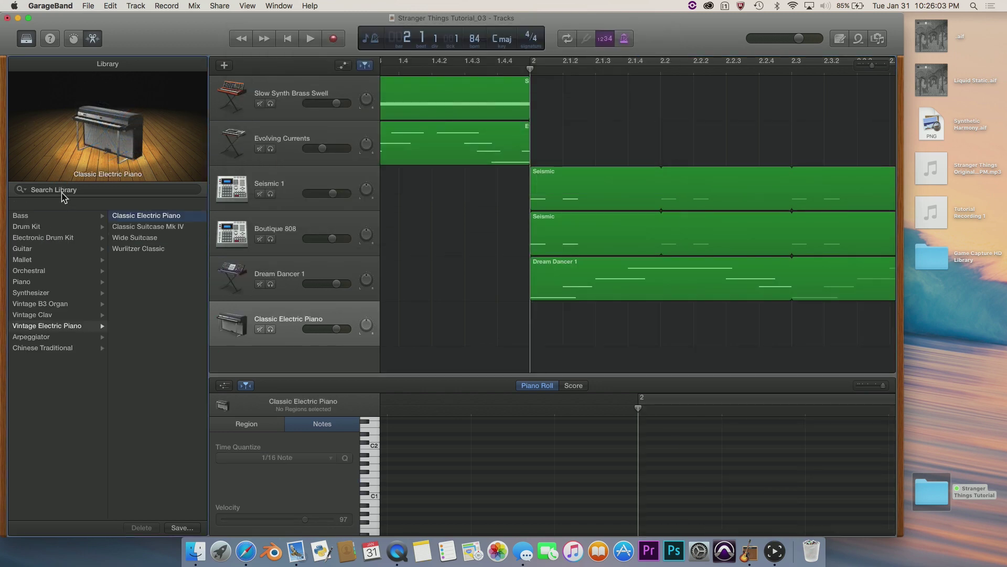
click(32, 189)
text(dream dan)
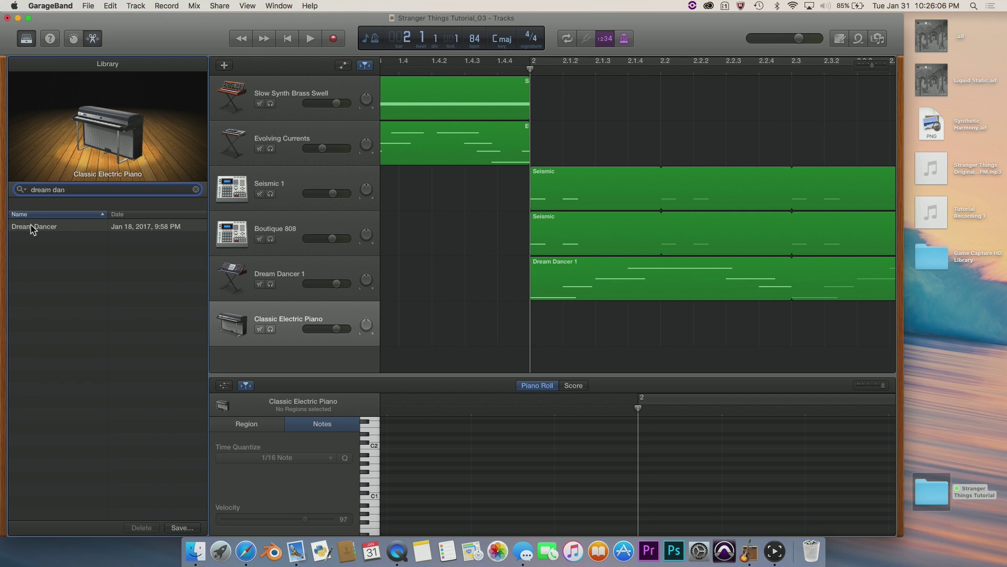
click(84, 227)
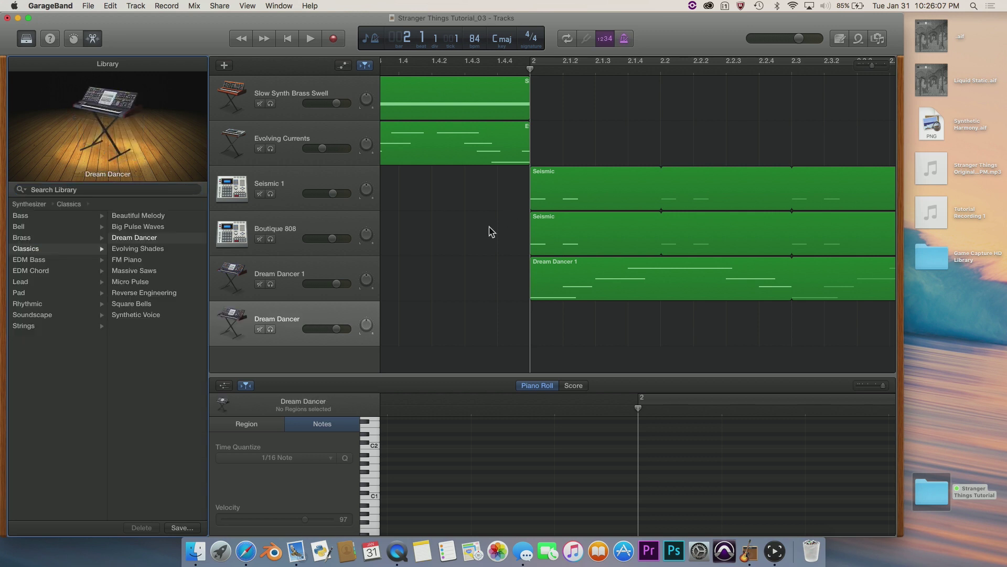
double_click(312, 317)
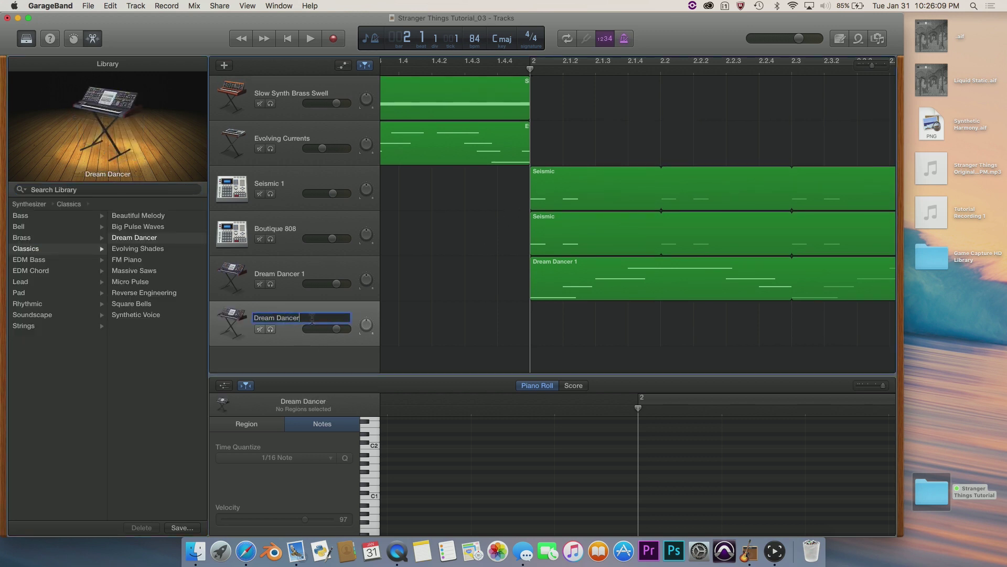
key(Return)
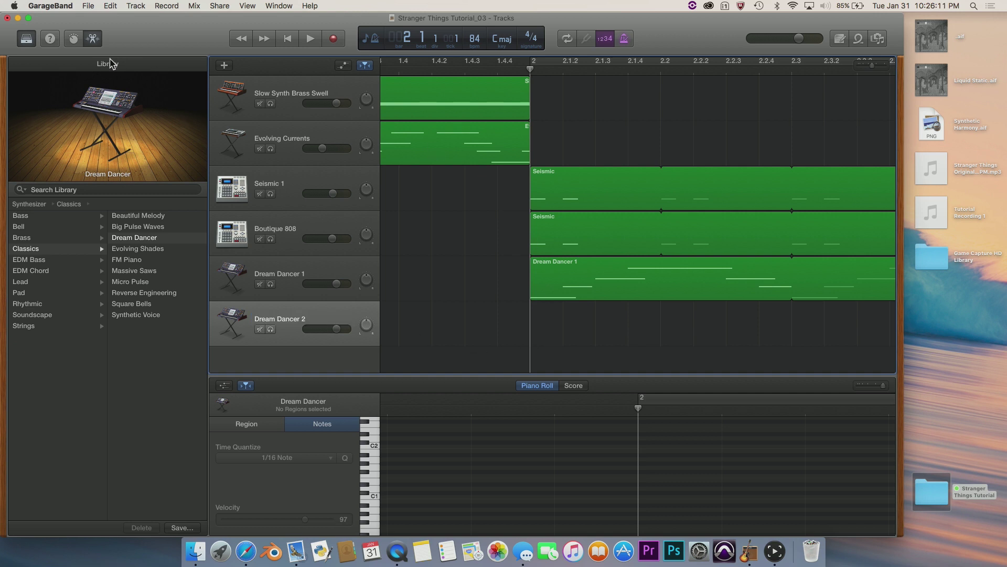
Step: Raise the Glide and Chord knobs of Dream Dancer 2 to roughly the one-to-two o'clock position in the Smart Controls
click(74, 39)
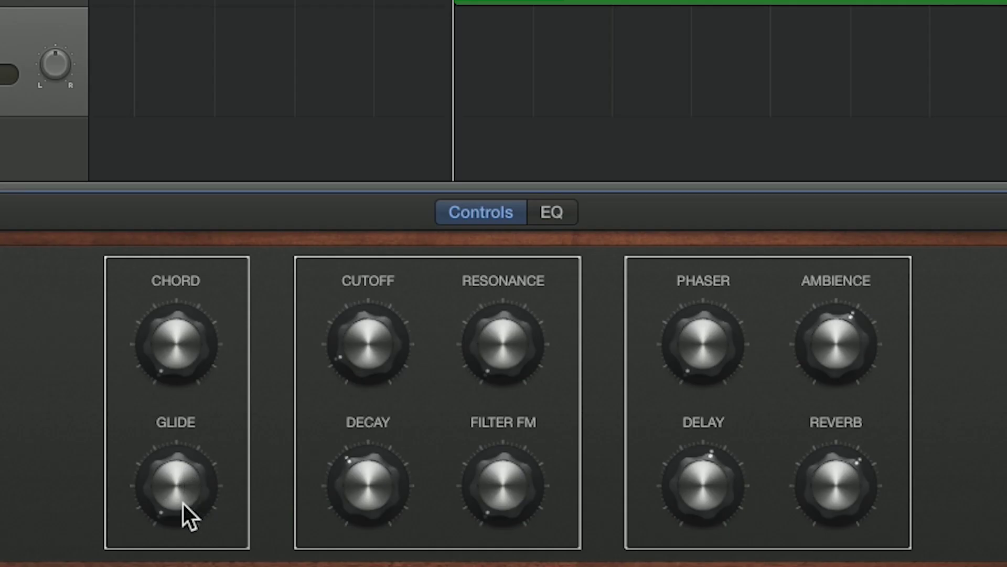
drag(180, 492, 181, 342)
drag(181, 474, 184, 465)
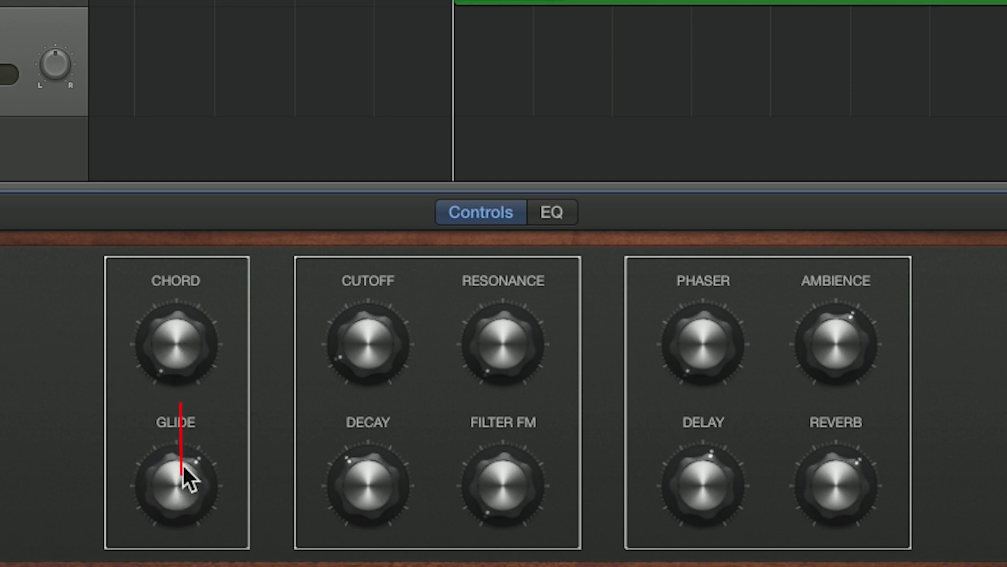
drag(180, 367, 180, 315)
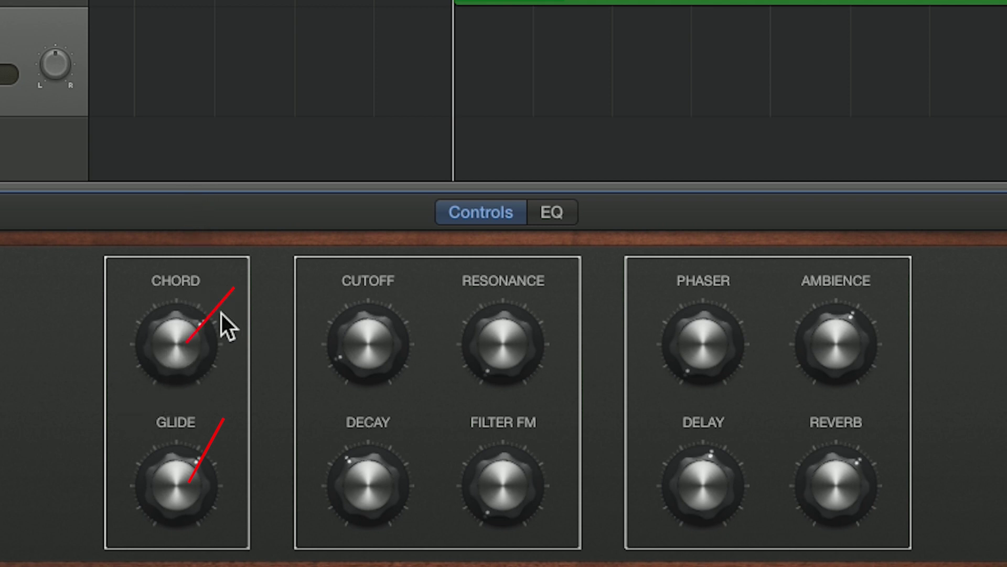
key(super+z)
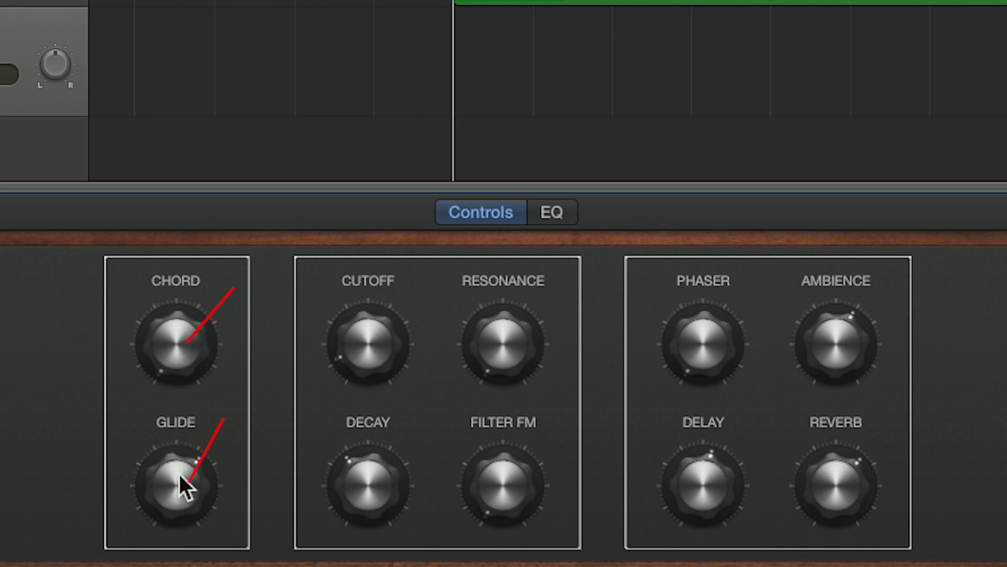
drag(160, 354, 159, 326)
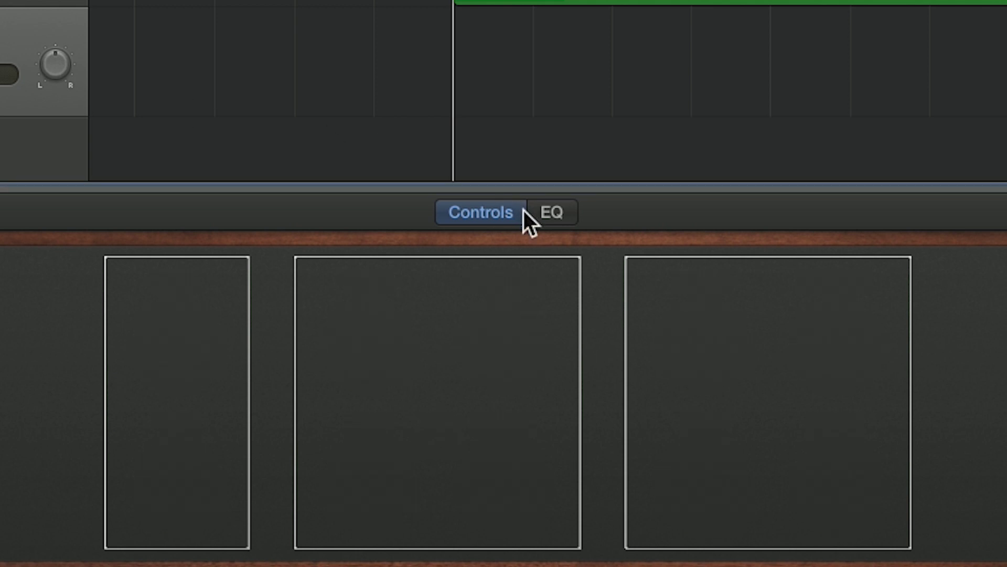
click(565, 217)
click(474, 219)
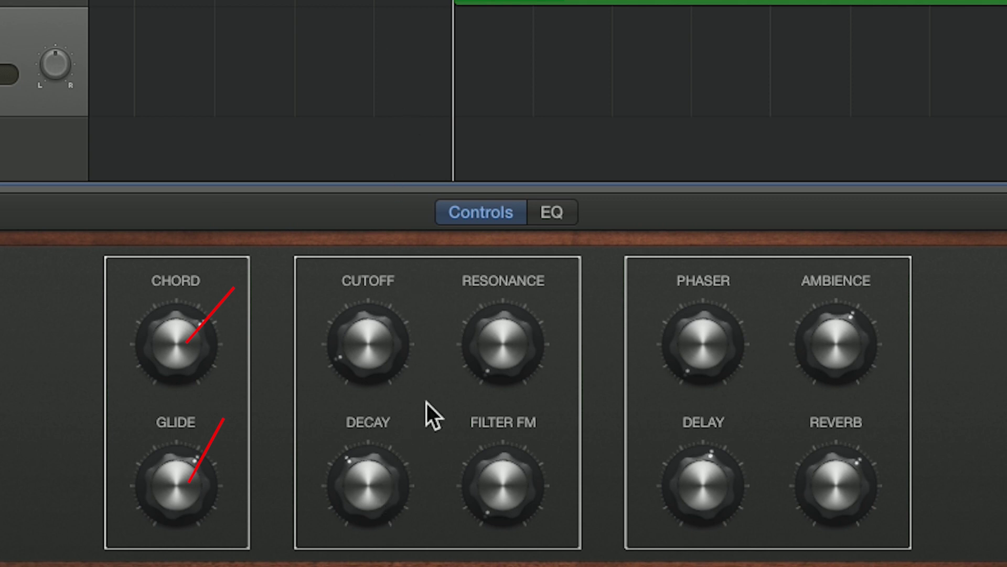
Step: Turn Decay to maximum and Delay to minimum, reduce Reverb to about eleven o'clock, and adjust Ambience
drag(373, 489, 375, 436)
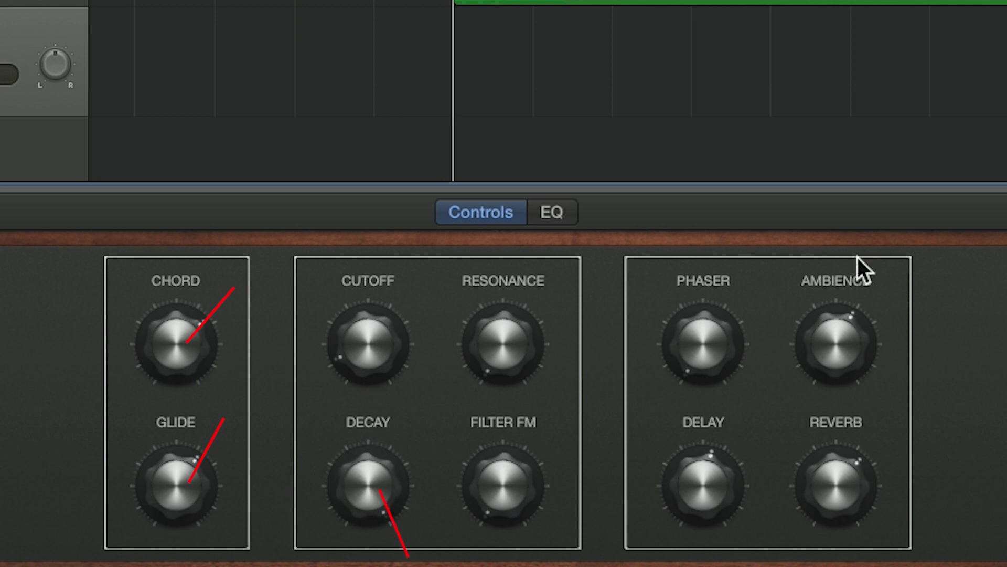
drag(731, 499, 732, 548)
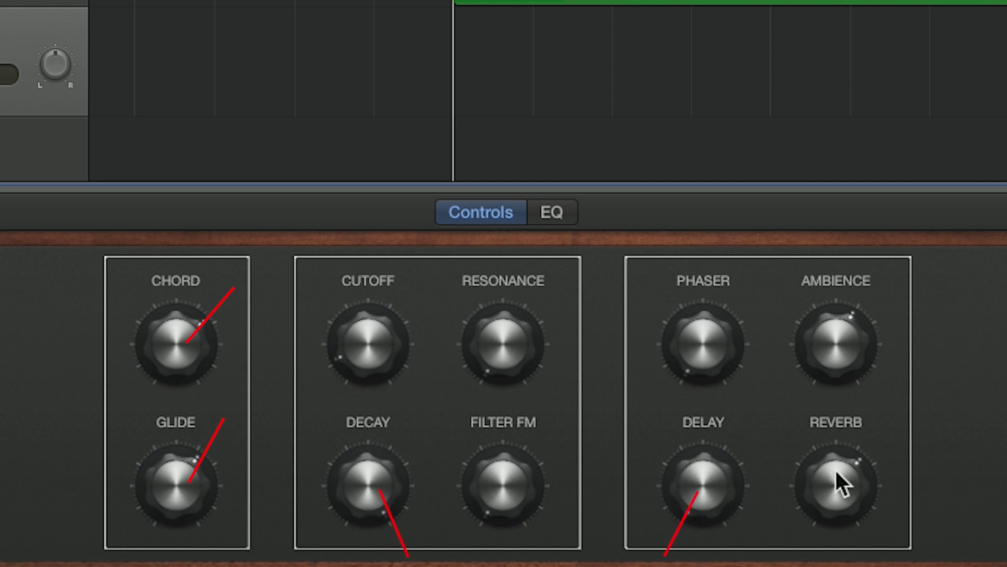
drag(836, 478, 854, 544)
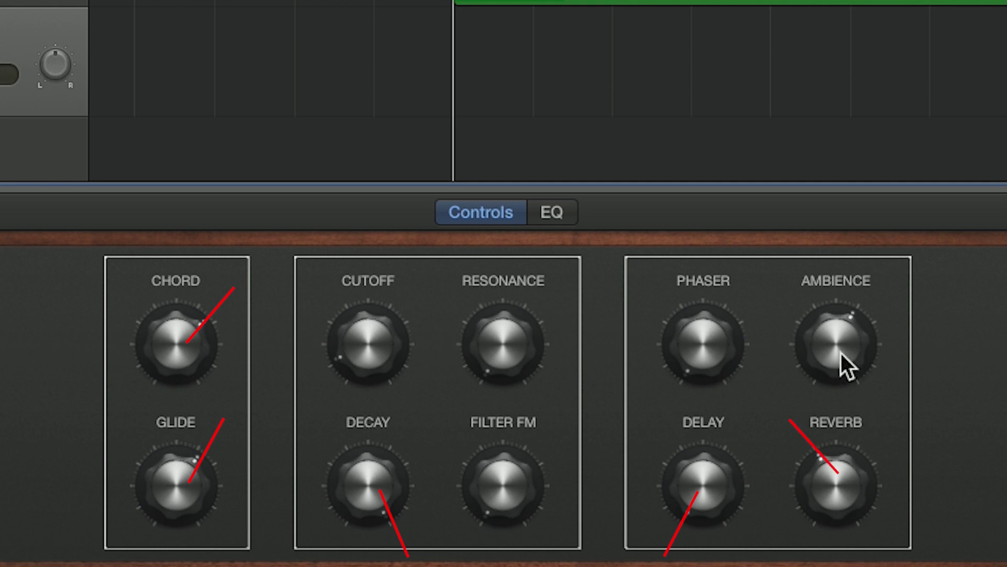
drag(842, 351, 842, 326)
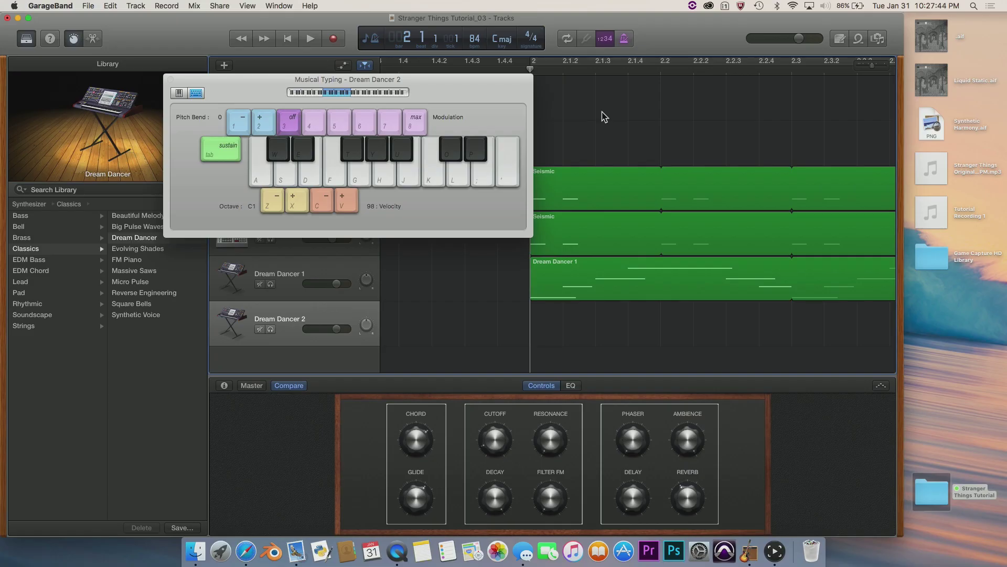
Step: Audition the Dream Dancer 2 sound by alternating the F and E notes in octave C1 with Musical Typing
key(f)
key(d)
key(f)
key(d)
key(f)
key(d)
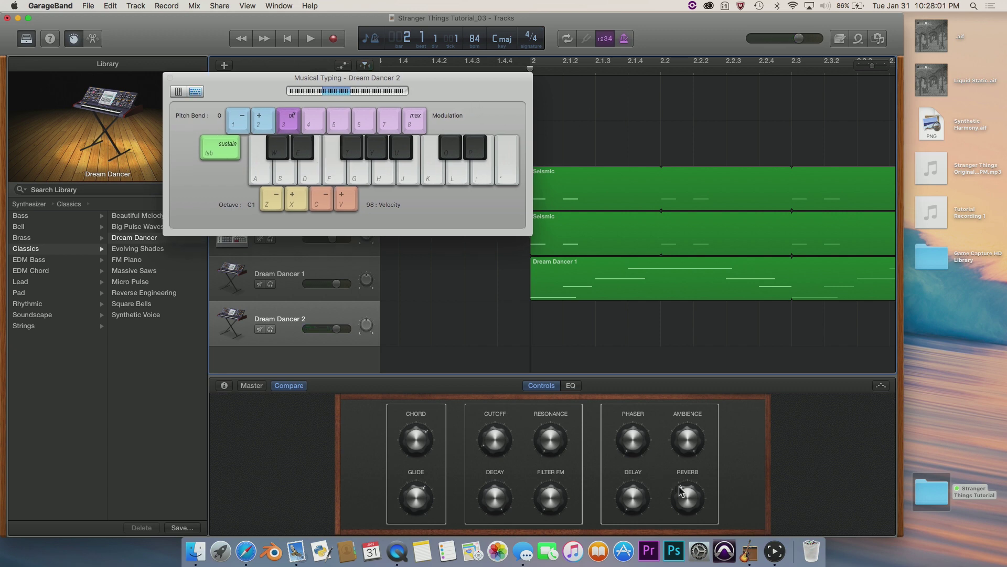
Step: Fine-tune the Reverb and test the E and F notes one octave lower and again in octave C1
drag(682, 496, 684, 510)
key(z)
key(d)
key(f)
key(x)
key(f)
key(d)
key(d)
key(f)
Step: Try recording the E and F notes in octave C1 on the Dream Dancer 2 track, and delete the take
key(super+Left)
key(super+Left)
drag(512, 102, 507, 192)
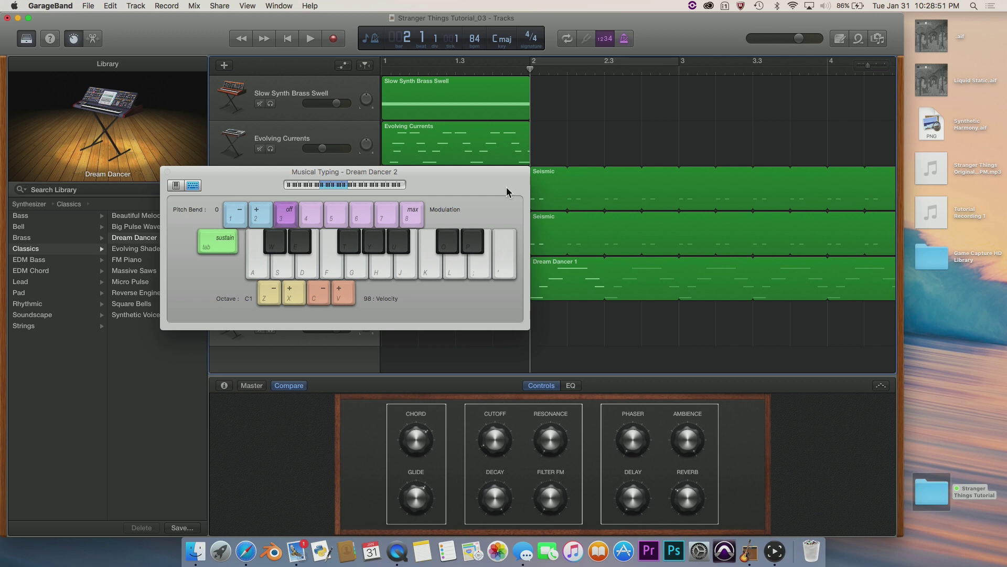
drag(507, 191, 507, 101)
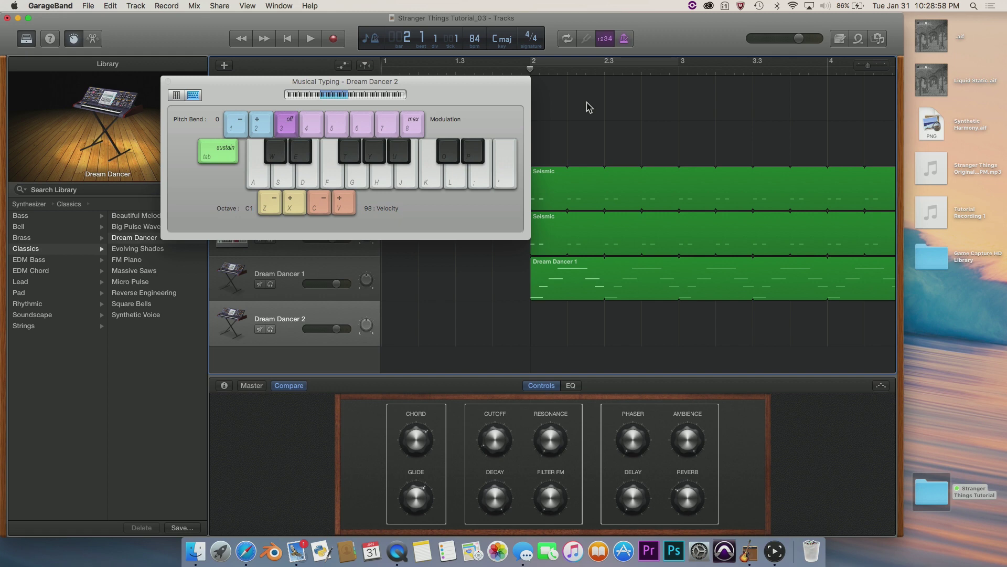
key(d)
key(Return)
key(space)
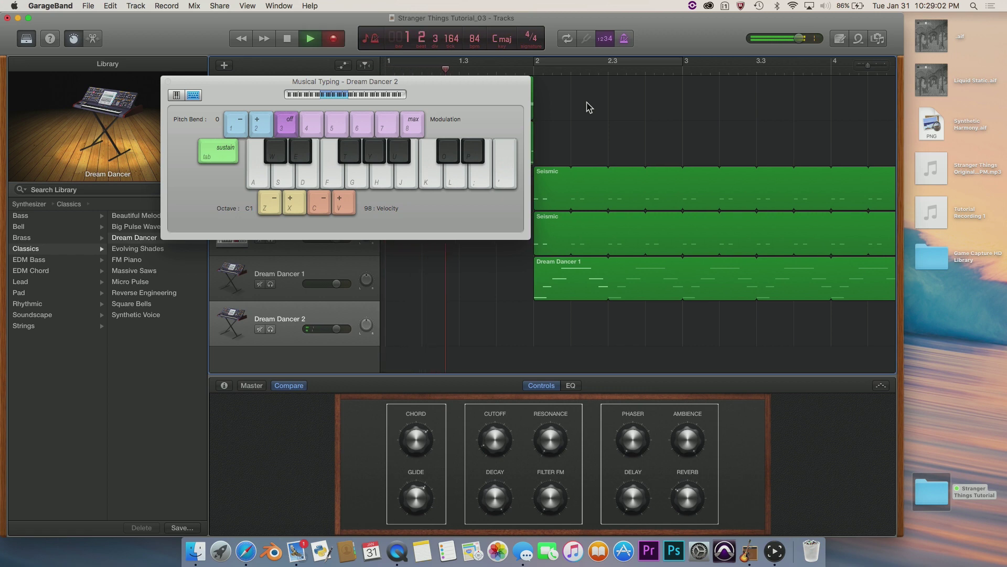
key(d)
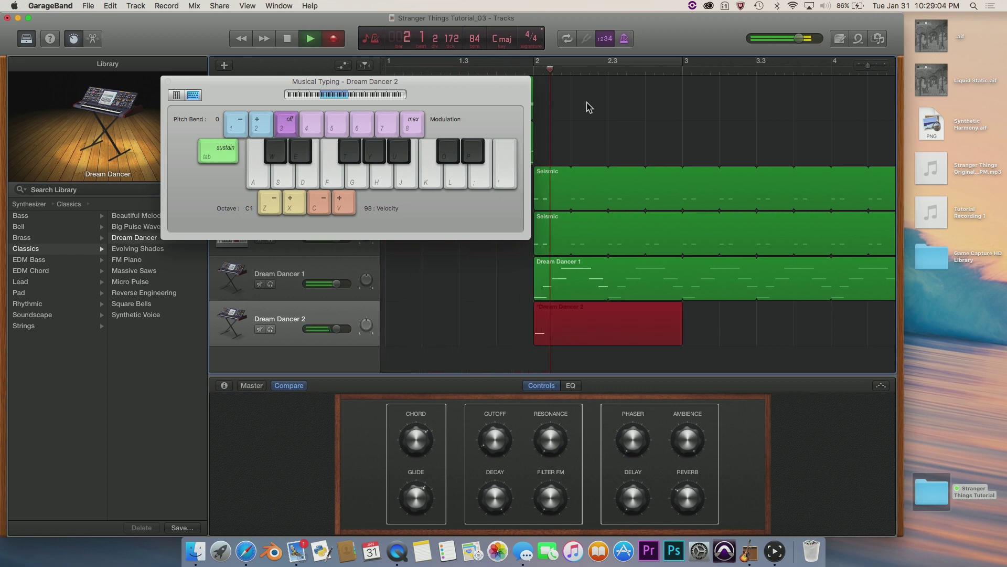
key(f)
key(space)
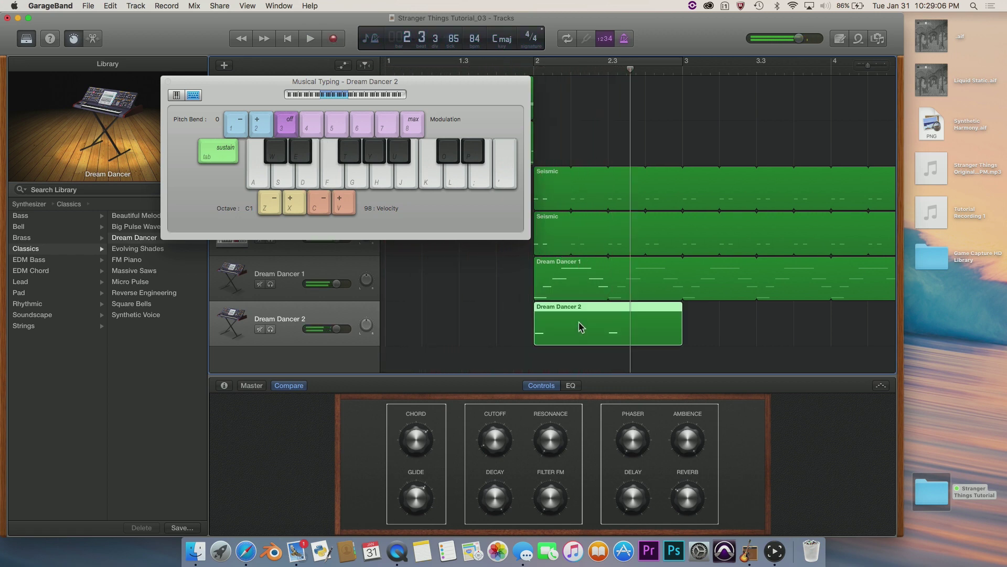
key(Delete)
Step: Record E at bar 2 followed by F about one beat after it in octave C1 on the Dream Dancer 2 track
click(532, 68)
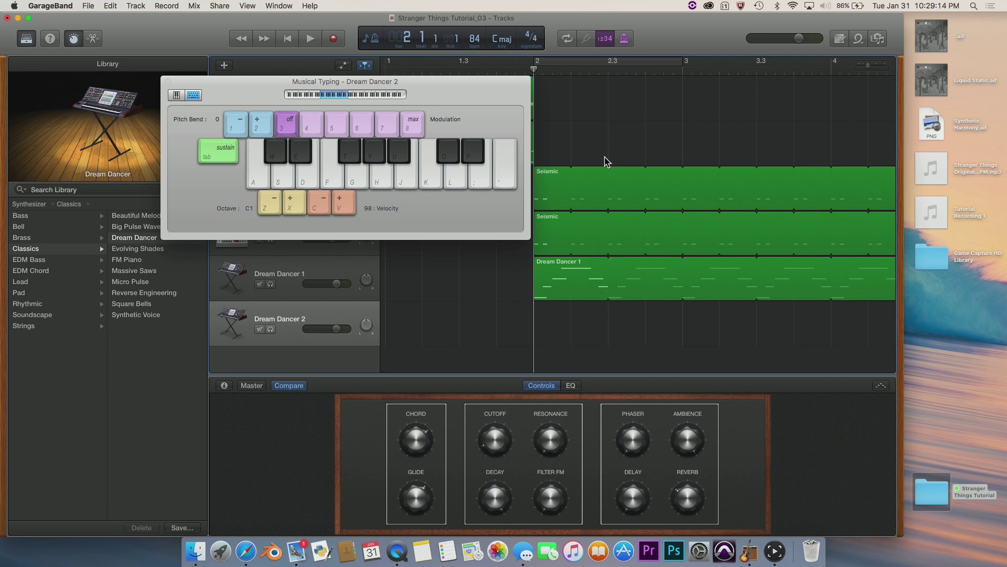
key(r)
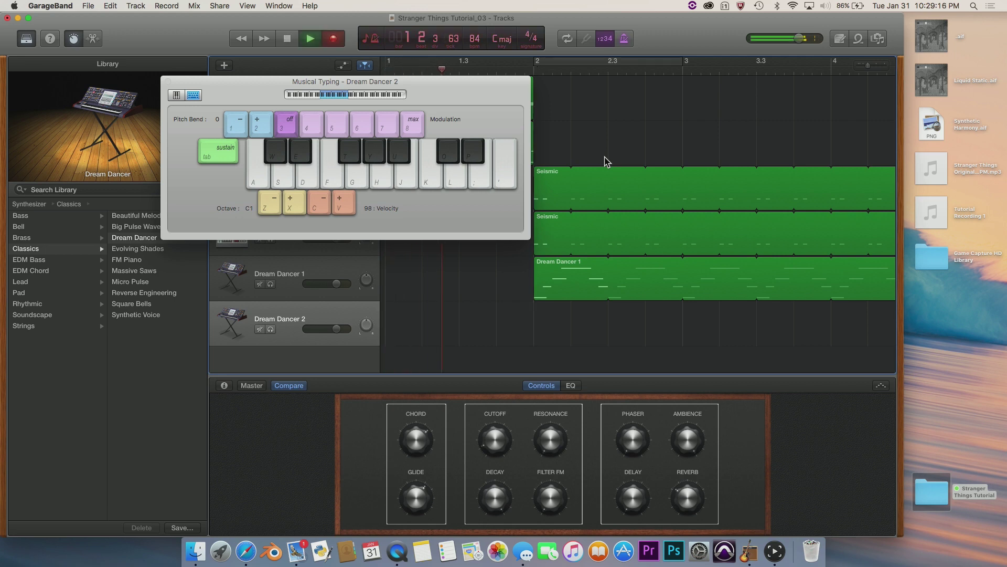
key(d)
key(f)
key(space)
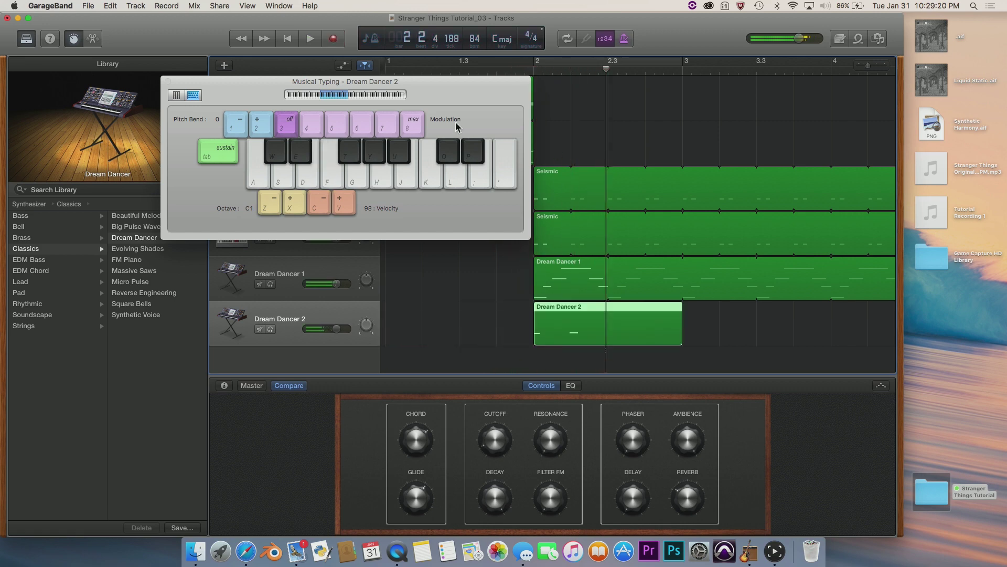
Step: Trim the Dream Dancer 2 region to end at 2.3 and align its two notes to bar 2 and beat 2.2 in the Piano Roll
click(168, 82)
drag(680, 336, 607, 340)
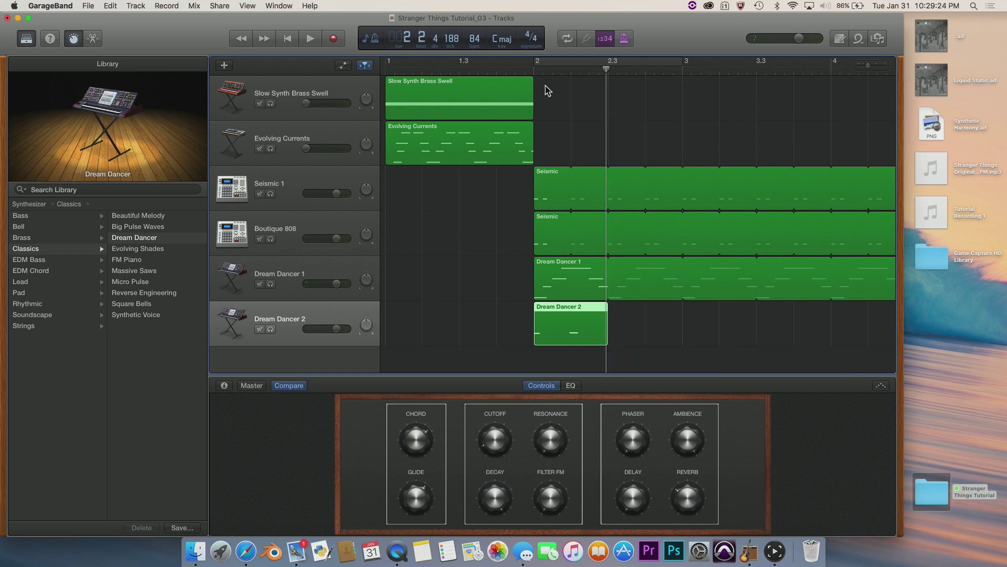
key(comma)
click(95, 38)
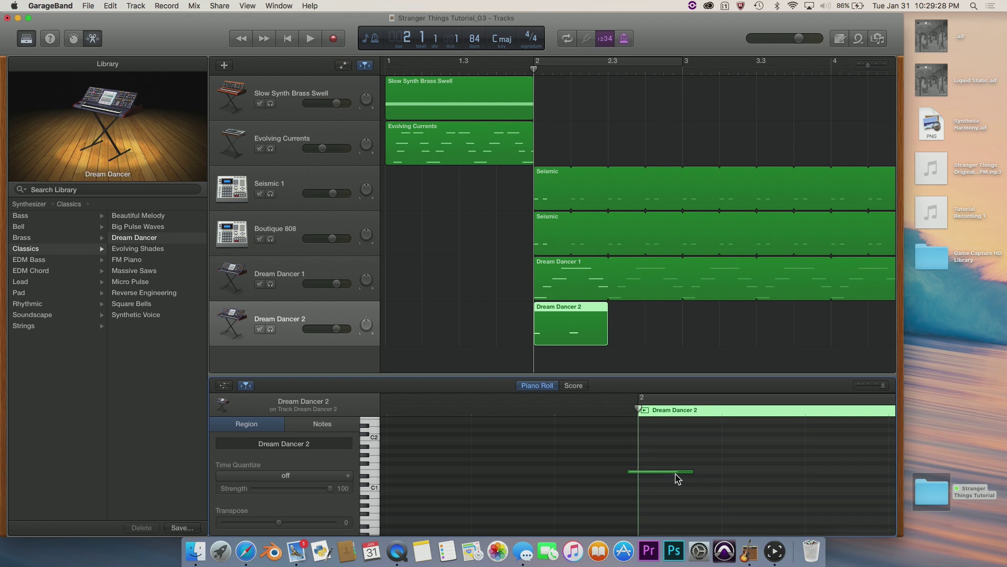
drag(667, 475, 641, 471)
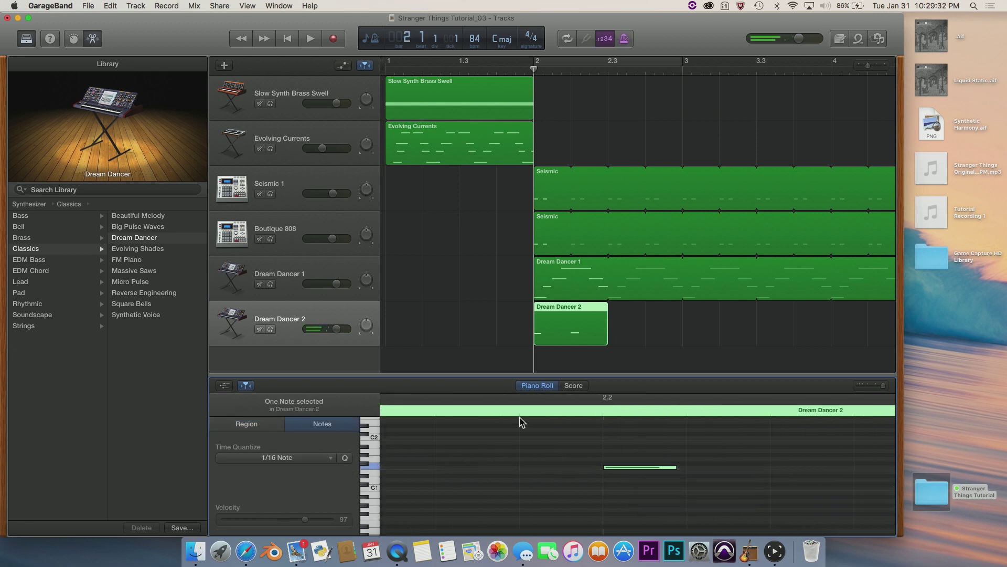
click(93, 38)
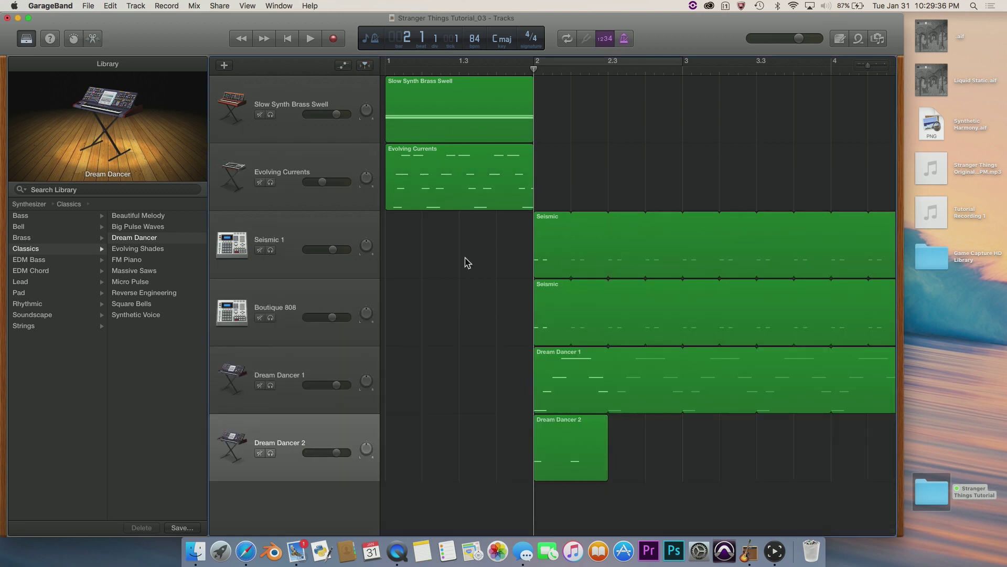
Step: Loop the Dream Dancer 2 region out to about bar 20
key(super+Left)
key(super+Left)
key(super+Left)
key(super+Left)
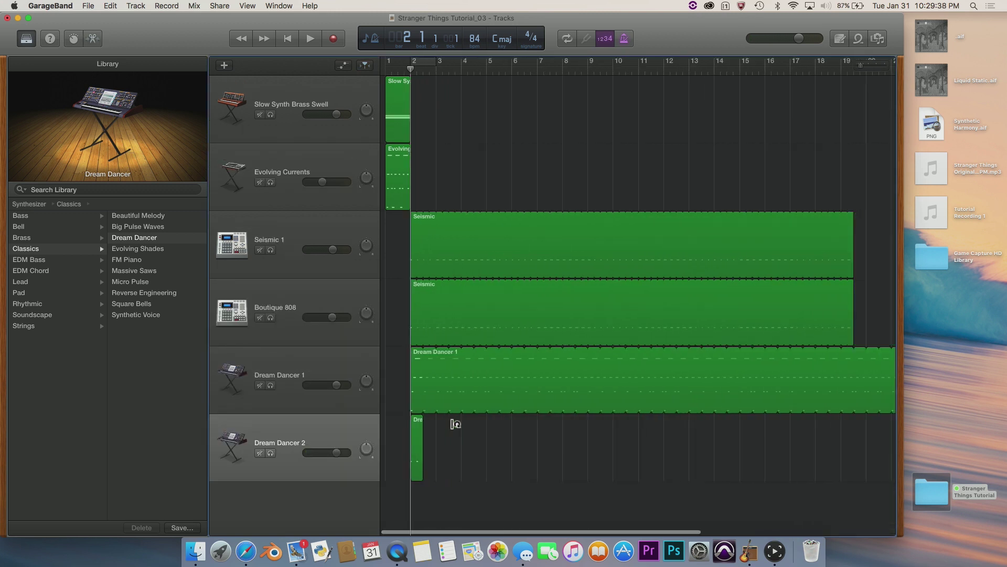
drag(420, 420, 871, 445)
Step: Lower the Dream Dancer 2 track volume to about -17 dB and fine-tune it slightly upward while cycling bar 2
key(super+Right)
key(super+Right)
key(super+Right)
key(super+Right)
key(super+Right)
key(super+Right)
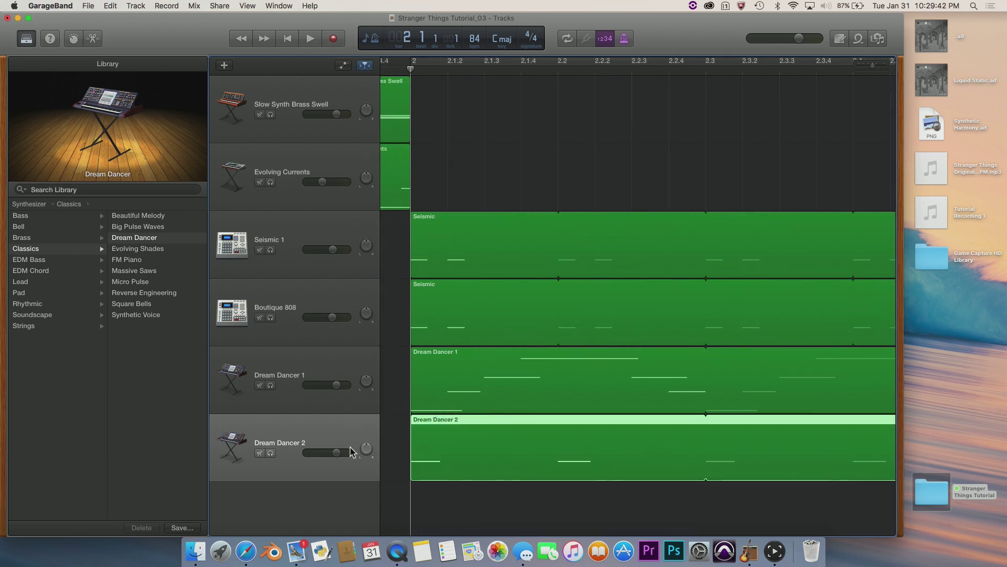
drag(340, 454, 316, 452)
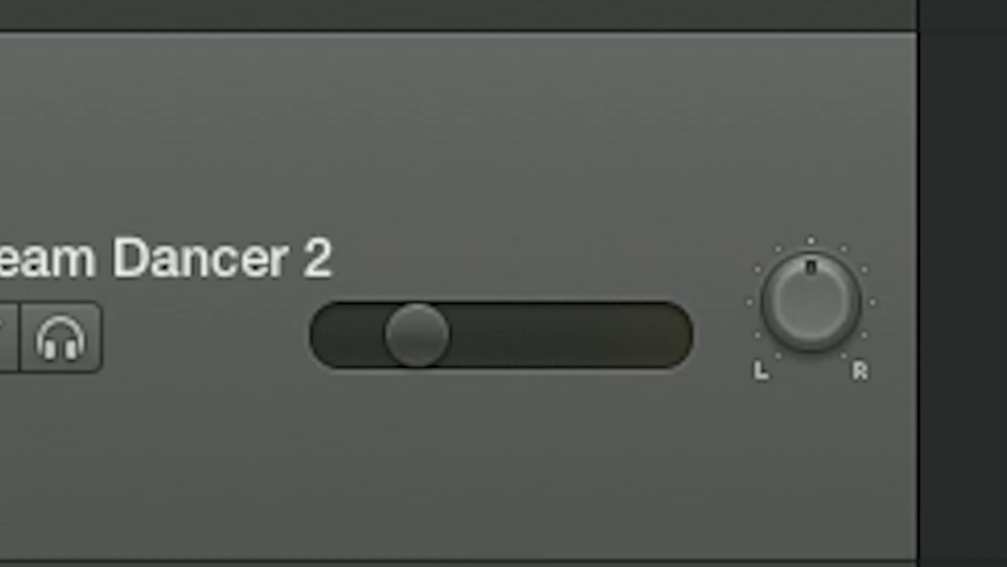
key(c)
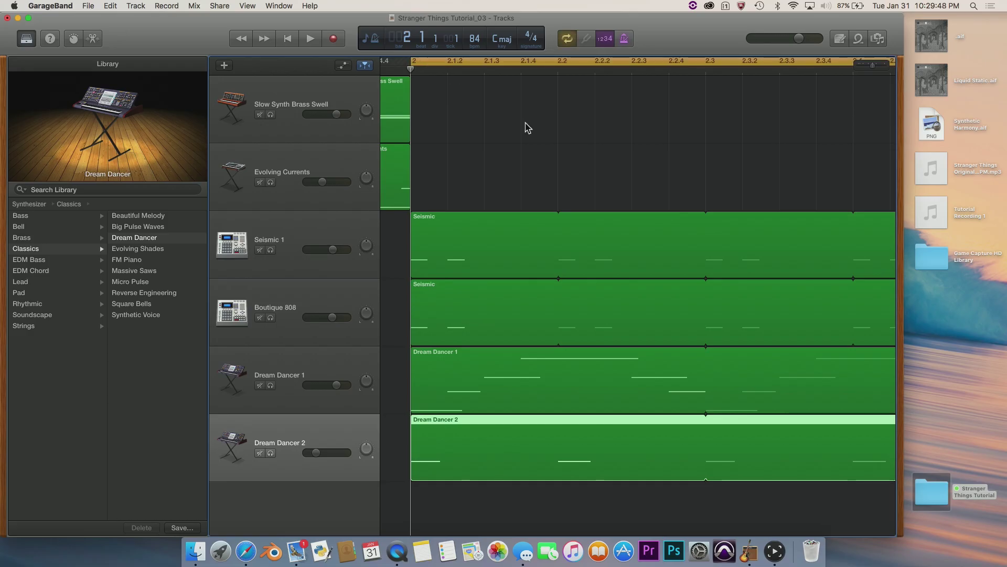
key(super+Left)
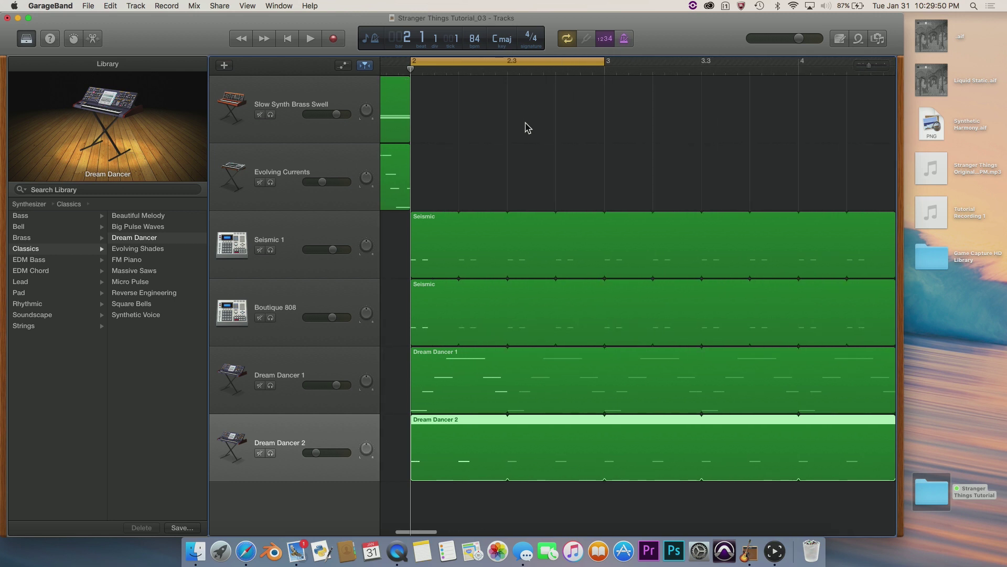
key(space)
scroll(526, 129, left, 2)
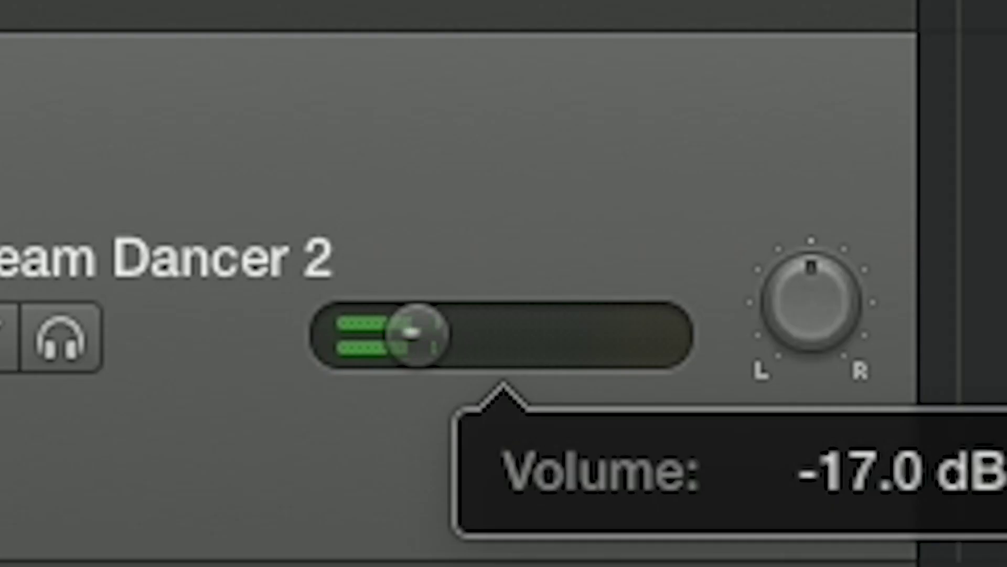
drag(316, 452, 320, 451)
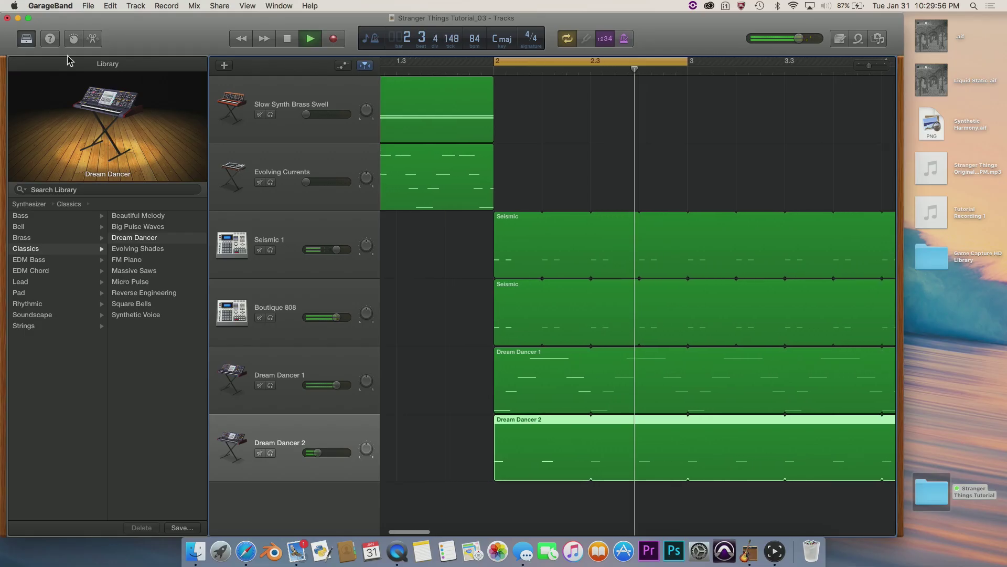
Step: Check Dream Dancer 2's Smart Controls, and play the arrangement from the beginning with cycling turned off
key(b)
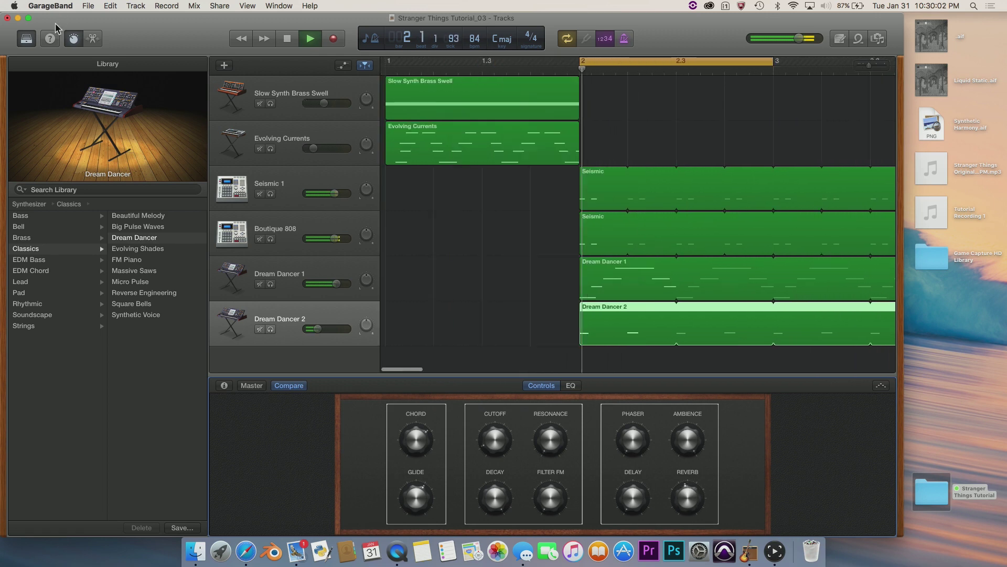
click(74, 38)
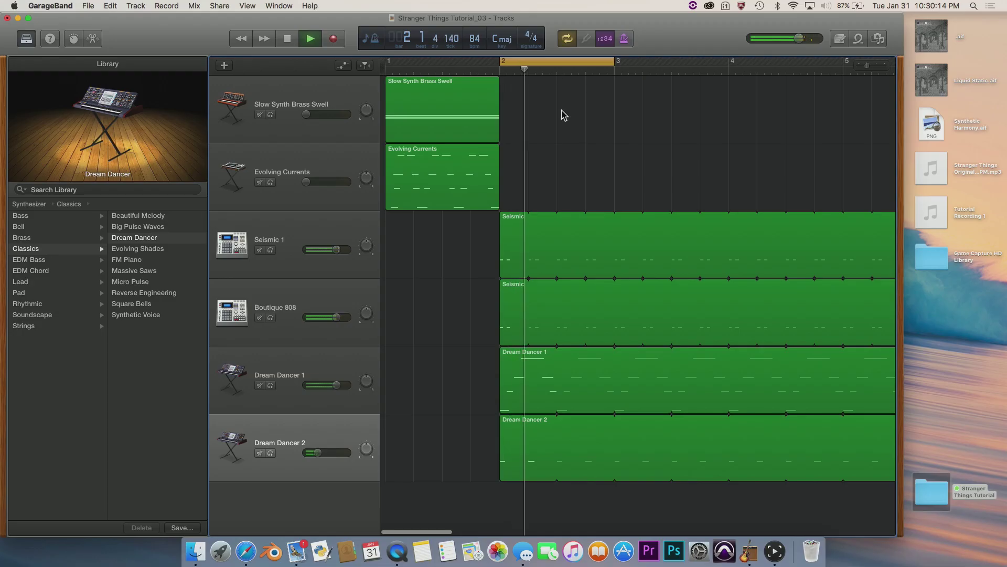
click(541, 65)
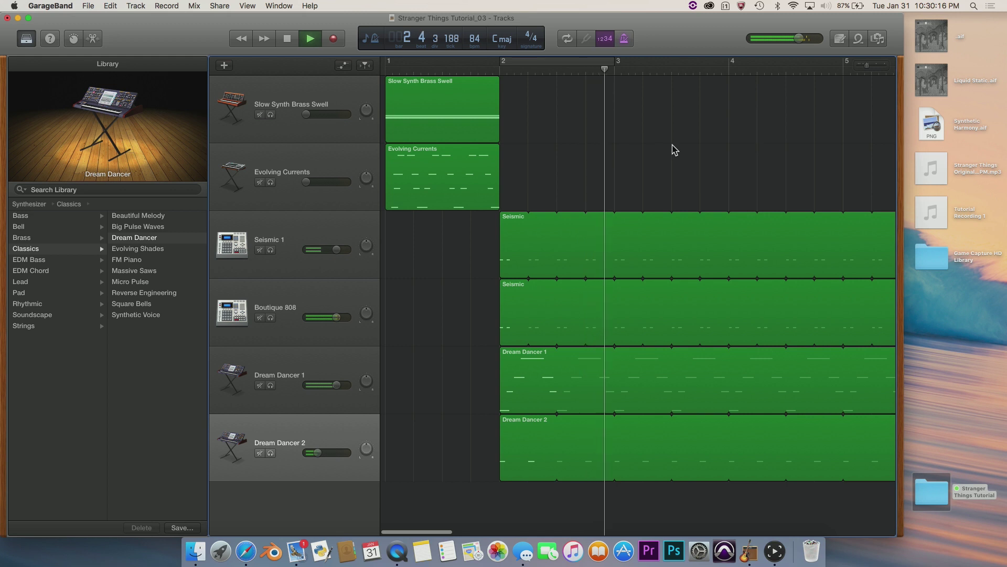
key(Return)
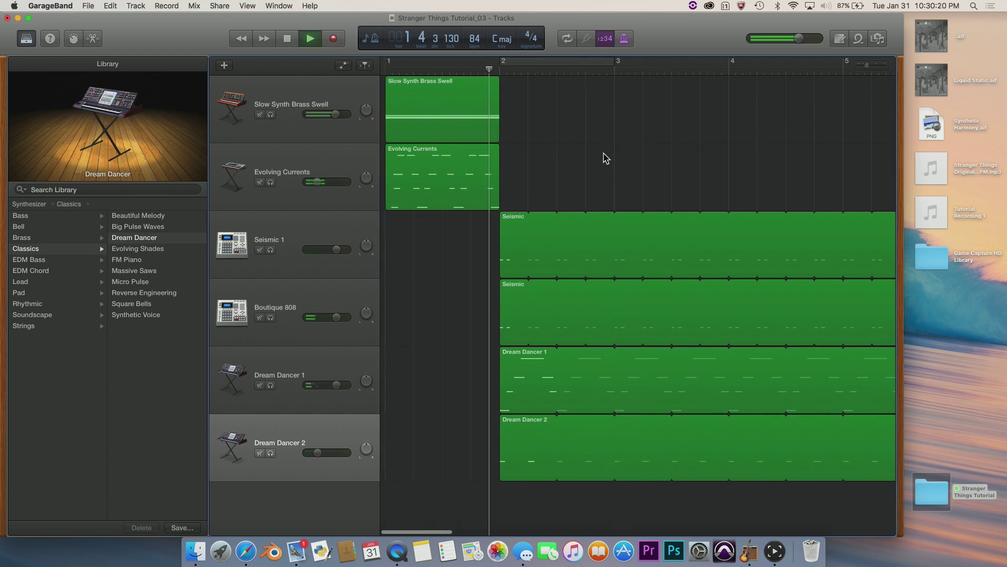
key(space)
Step: Extend the volume automation fade-outs of Slow Synth Brass Swell, to about 2 1 3 204, and Evolving Currents, and play back from the start
click(344, 67)
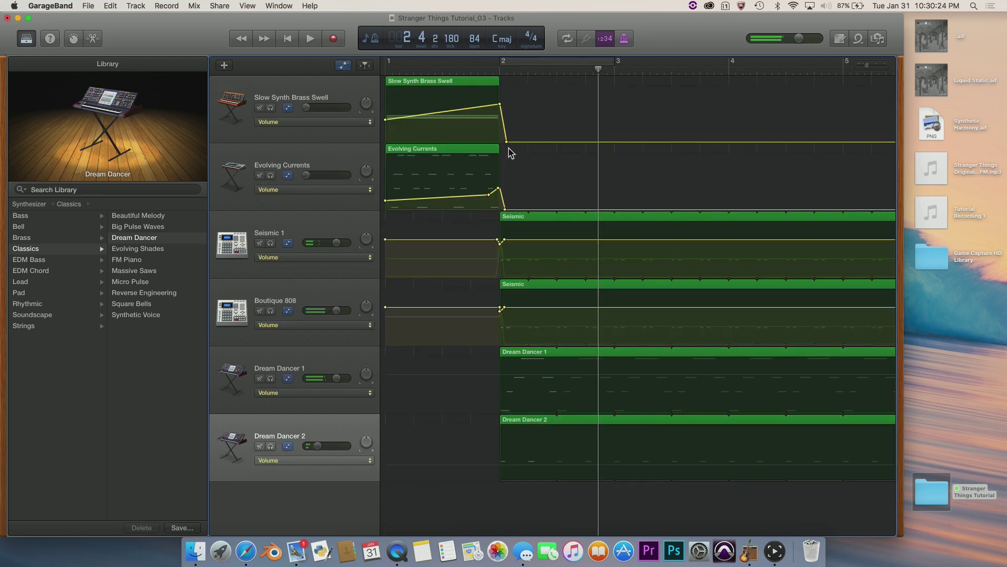
drag(507, 142, 520, 142)
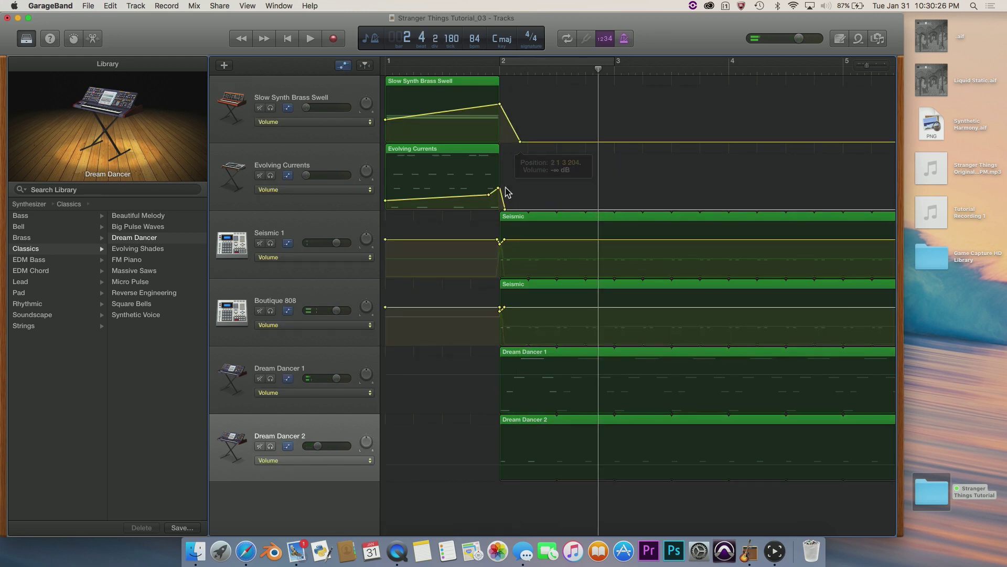
drag(505, 209, 514, 209)
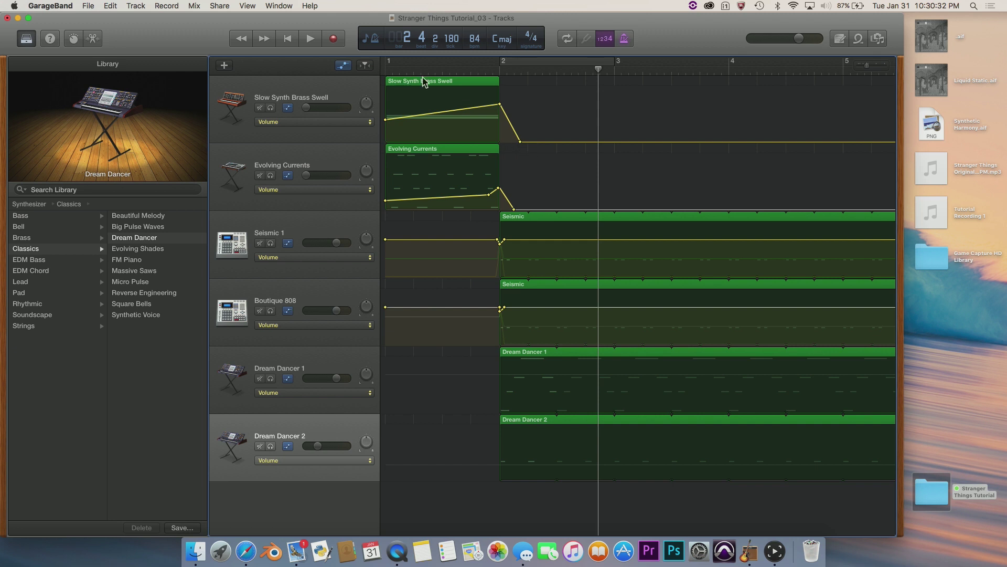
click(343, 65)
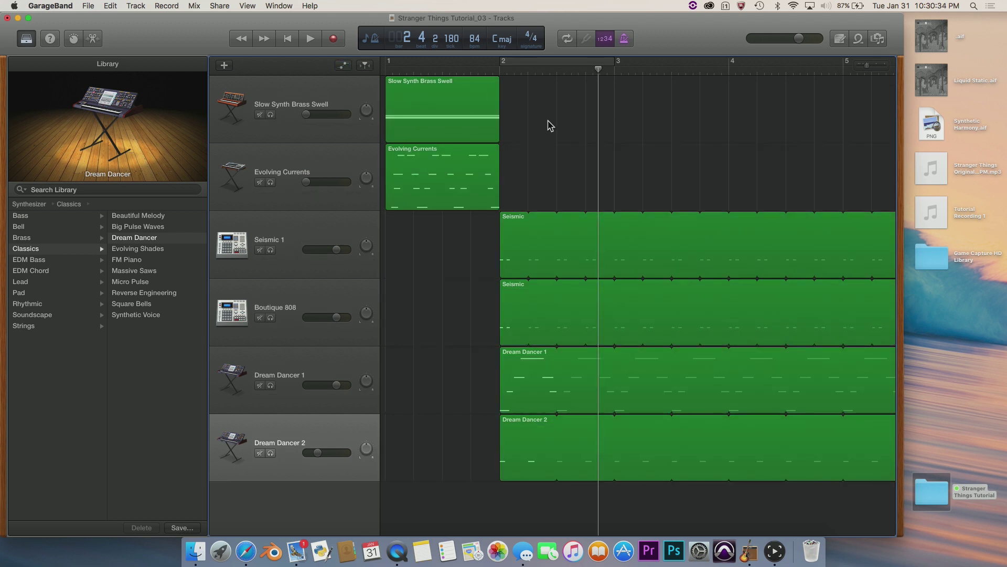
key(Return)
key(space)
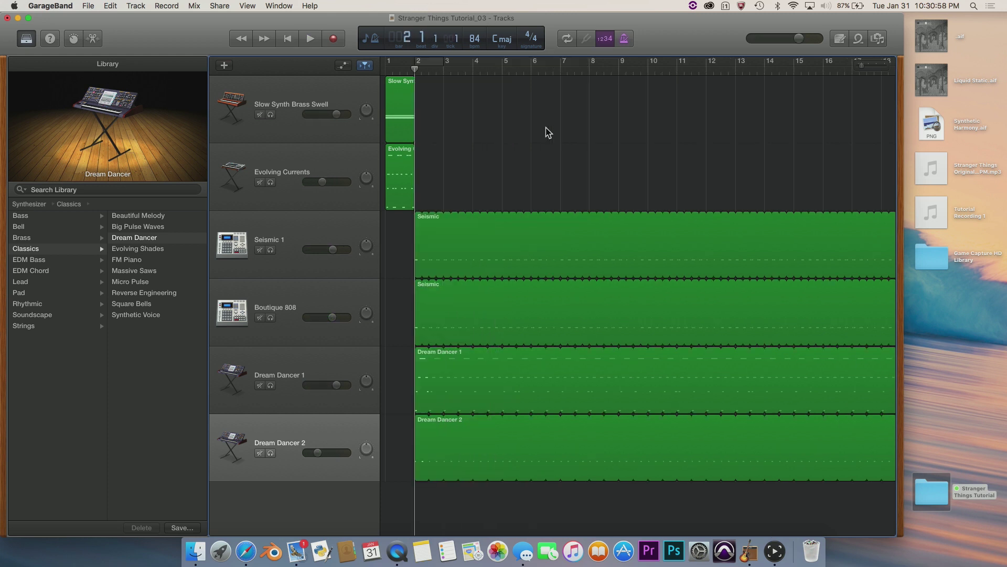
Step: Add a new software instrument track below Dream Dancer 2
key(super+Right)
key(super+Right)
key(super+Right)
key(super+Right)
key(super+Right)
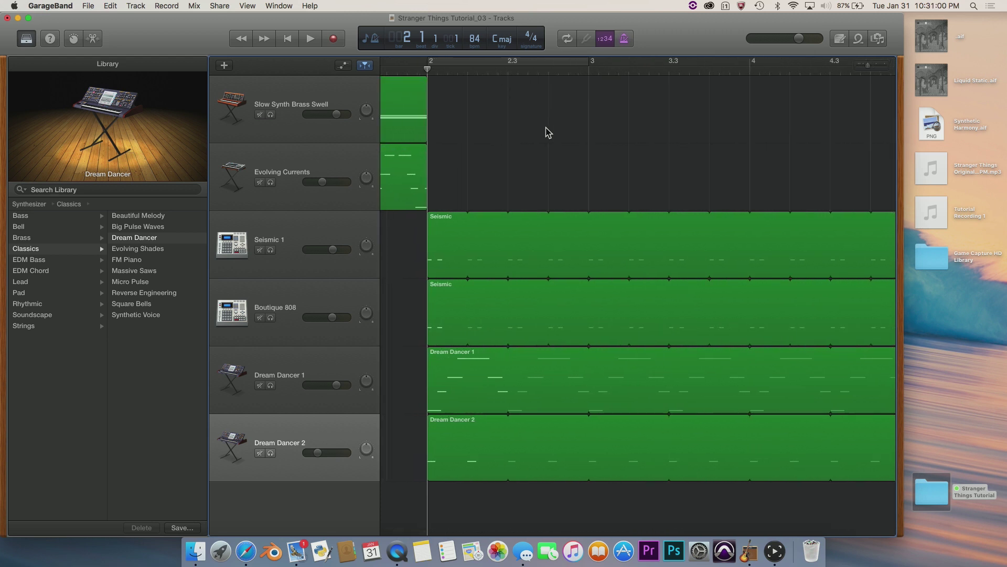
scroll(547, 131, left, 5)
click(324, 435)
click(511, 402)
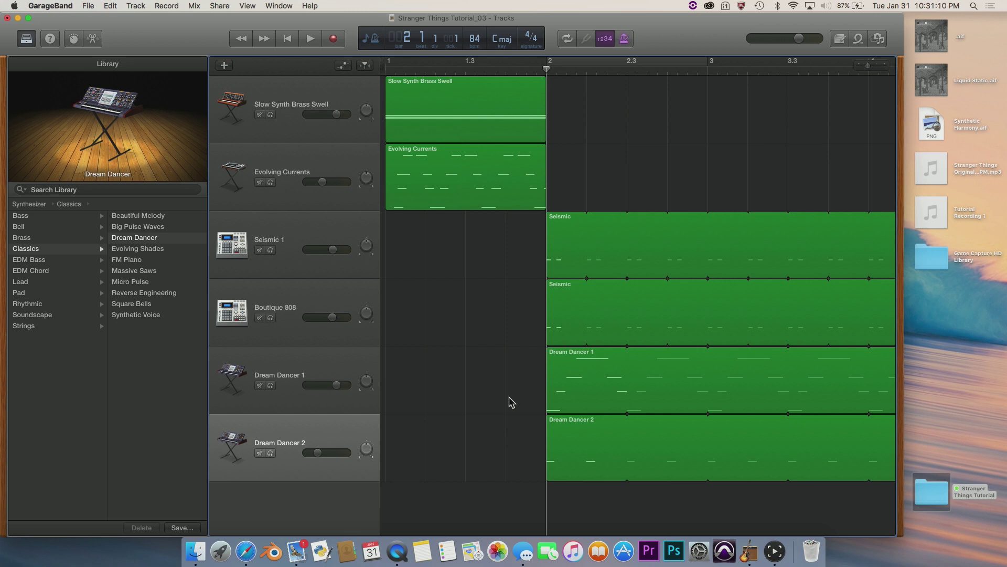
click(224, 65)
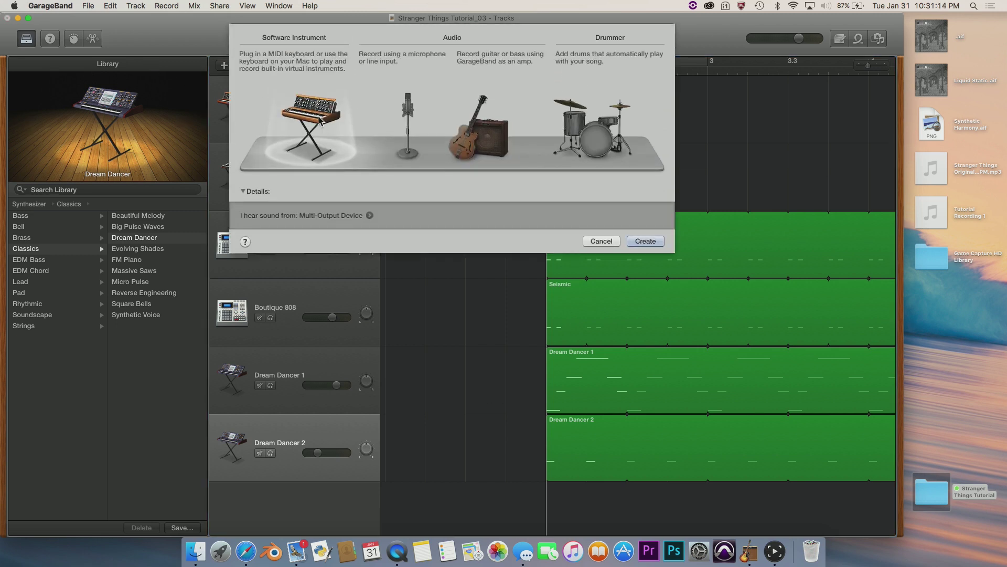
key(Return)
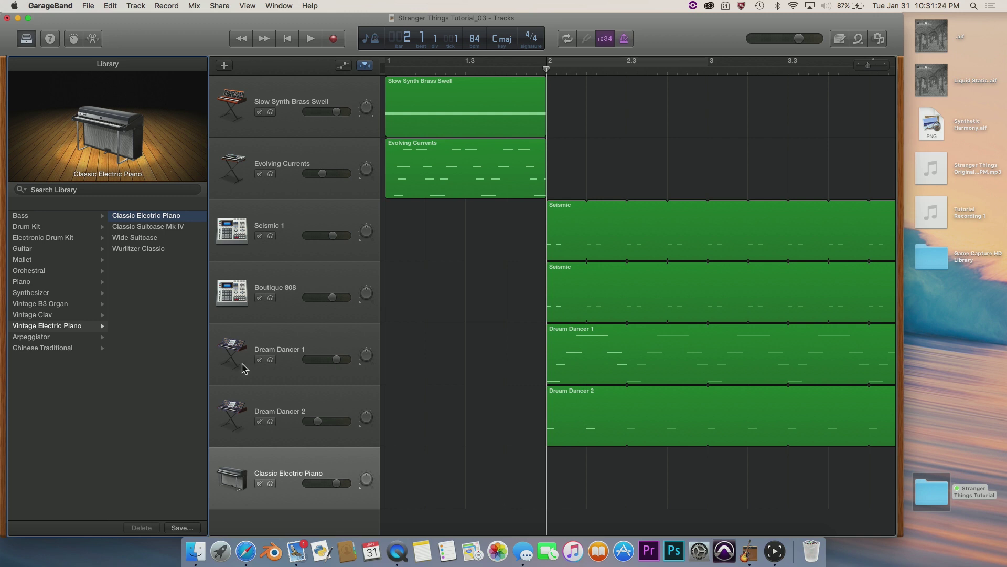
Step: Search the synthesizer library for "subby" and load the Subby Bass patch on the new track
click(37, 293)
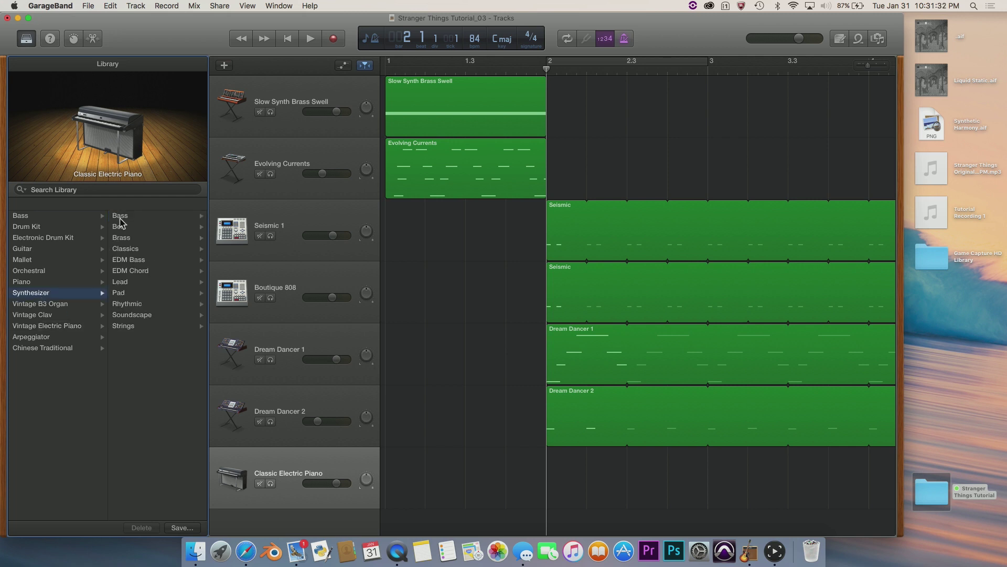
click(67, 189)
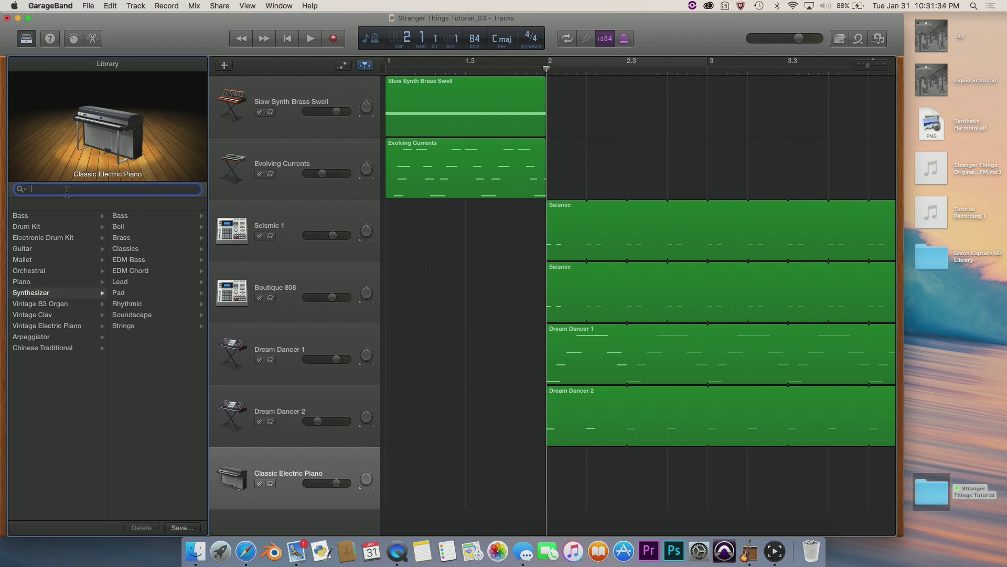
text(subby)
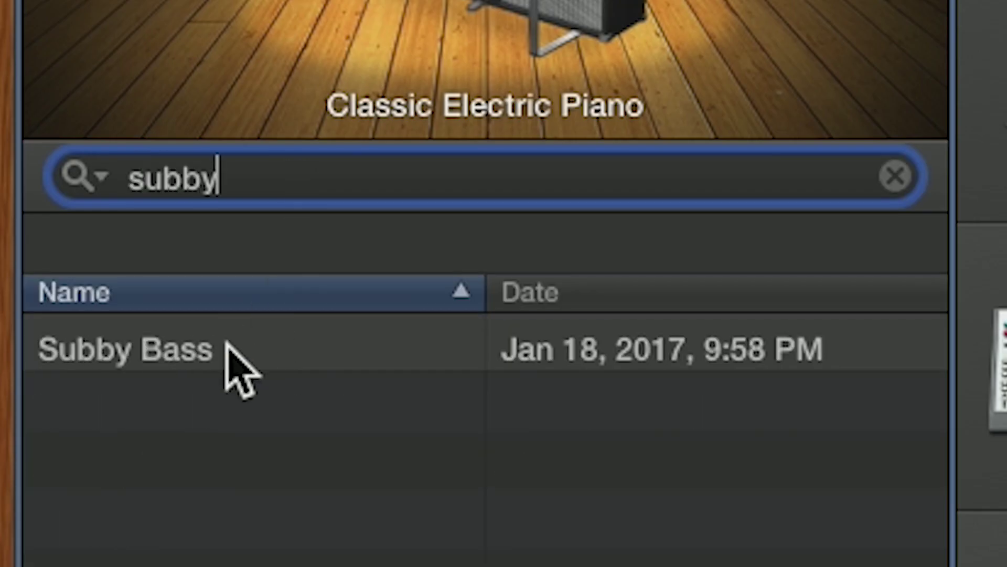
click(149, 338)
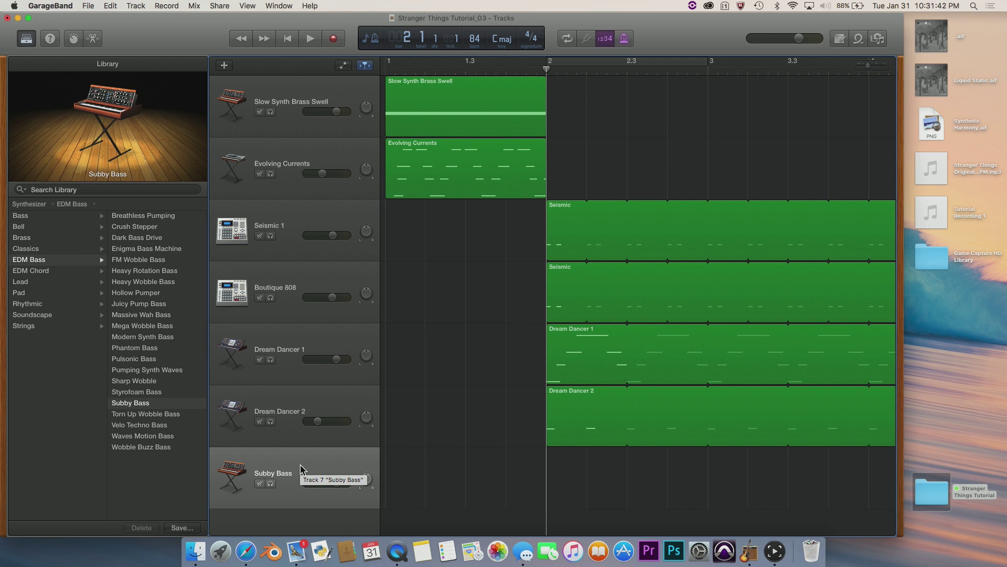
Step: Open Musical Typing for the Subby Bass track, with the timeline showing bars 1 to 17
key(super+k)
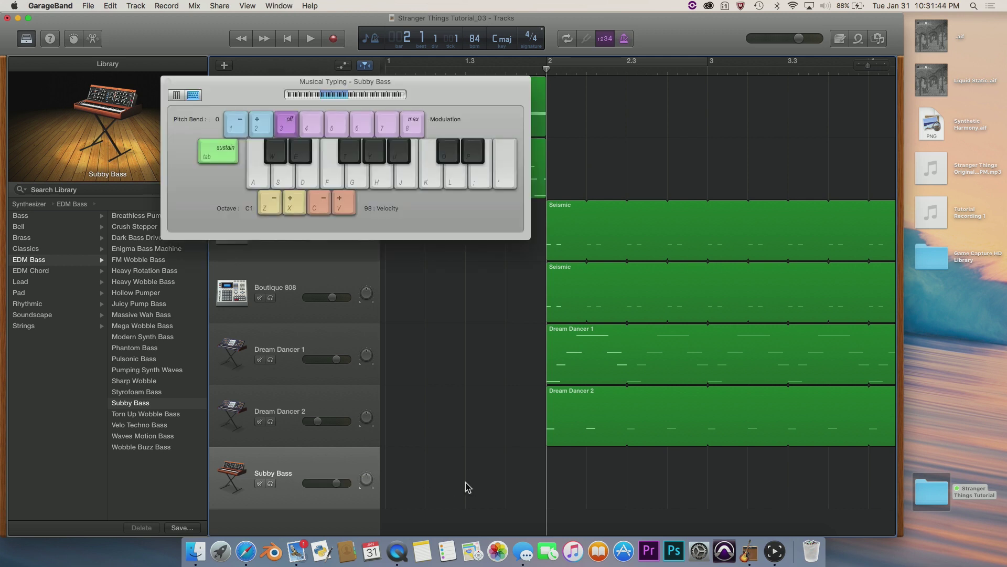
mouse_move(417, 99)
mouse_down()
mouse_move(387, 99)
mouse_move(434, 102)
mouse_up()
scroll(669, 139, down, 3)
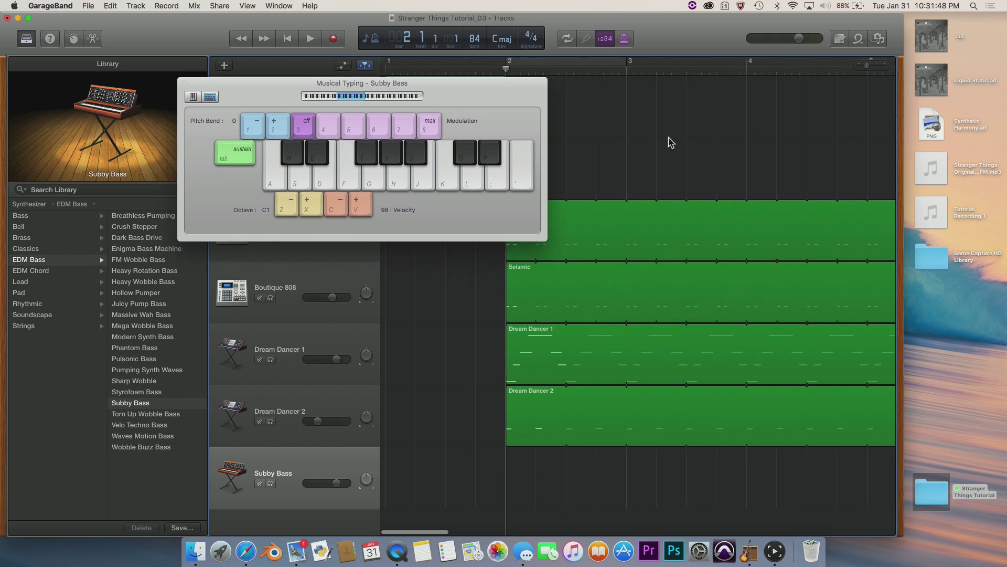
scroll(668, 140, down, 5)
click(614, 70)
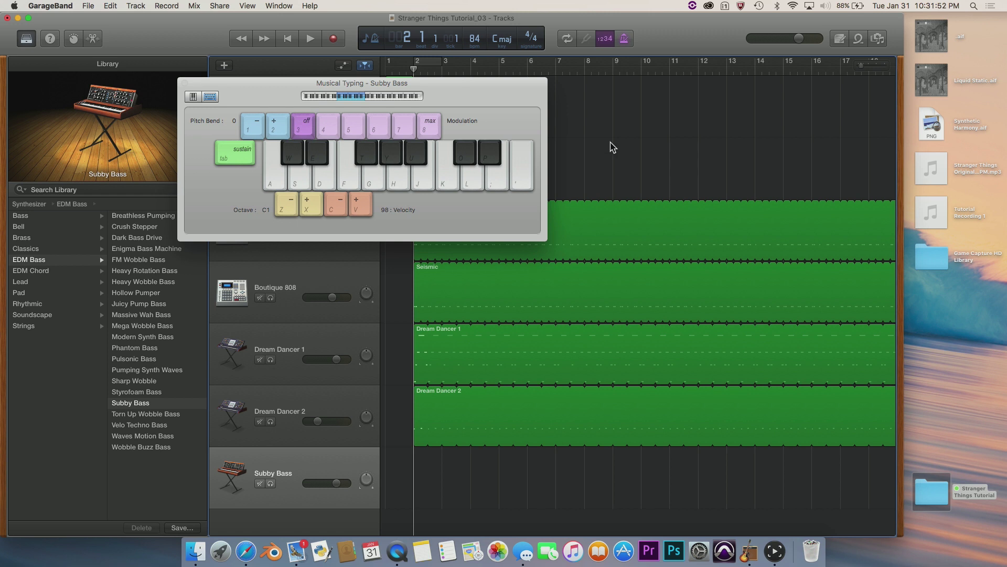
Step: Audition the note B on Subby Bass in lower and higher octaves, ending at octave C1
key(j)
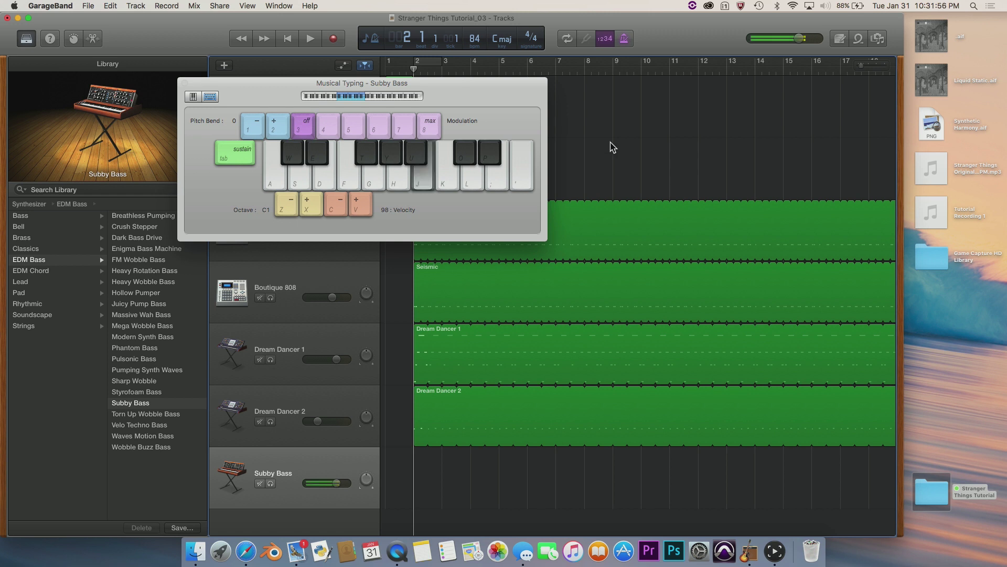
key(z)
key(j)
key(x)
key(z)
key(j)
key(x)
key(j)
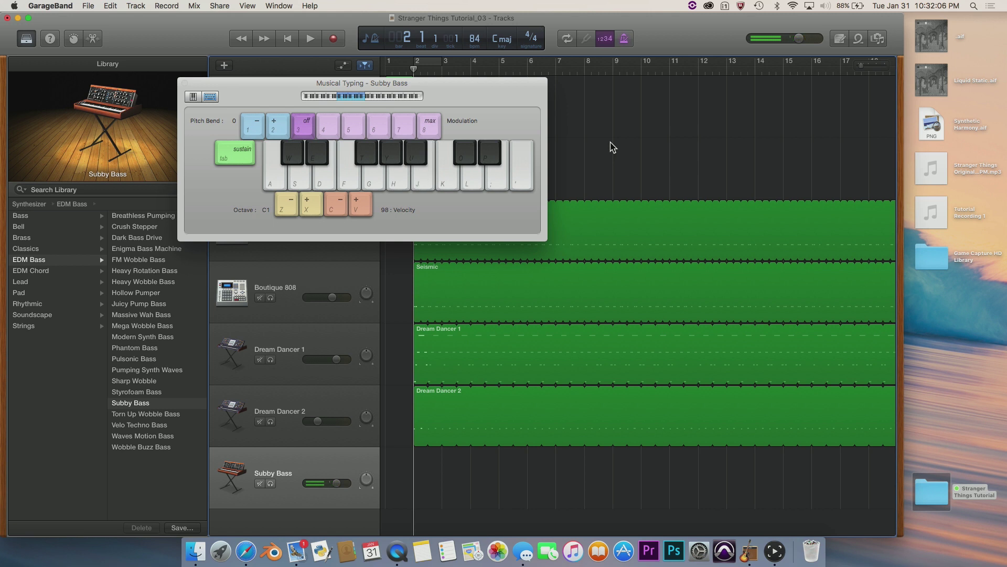
key(j)
key(x)
key(x)
key(x)
key(j)
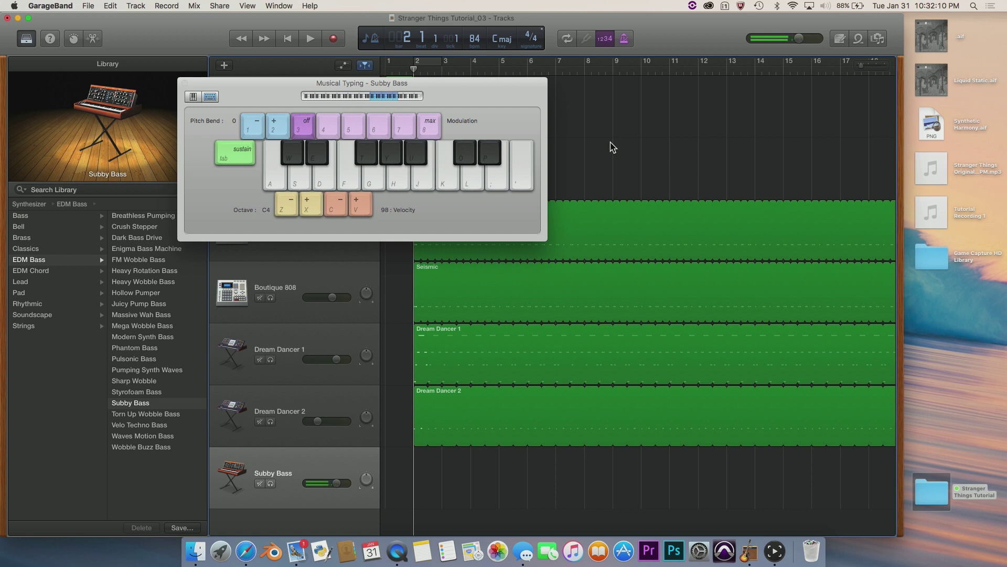
key(z)
key(z)
key(z)
key(z)
key(x)
key(j)
key(j)
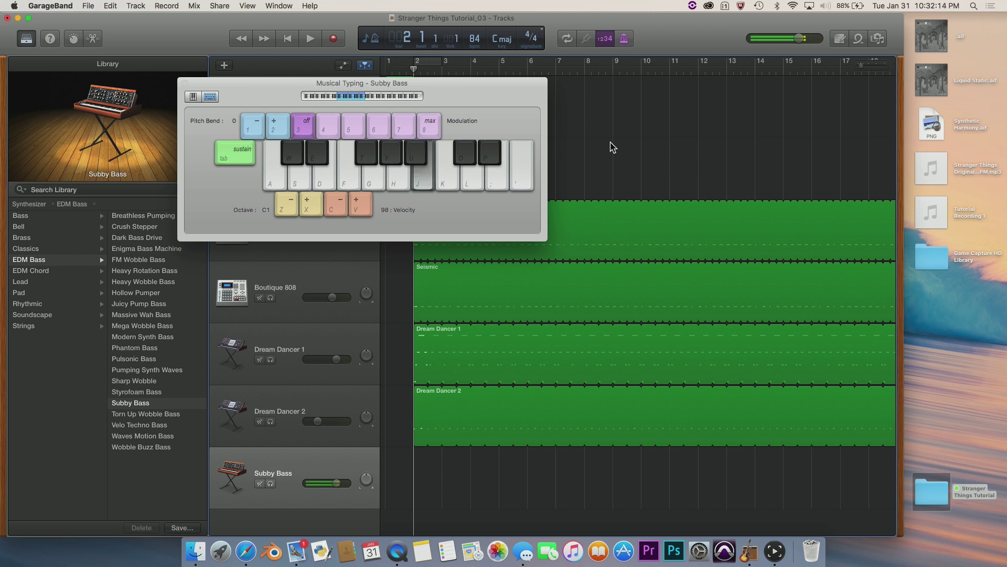
Step: Record one sustained B at octave C1 on the Subby Bass track, from bar 2 to just past bar 9
drag(467, 98, 331, 97)
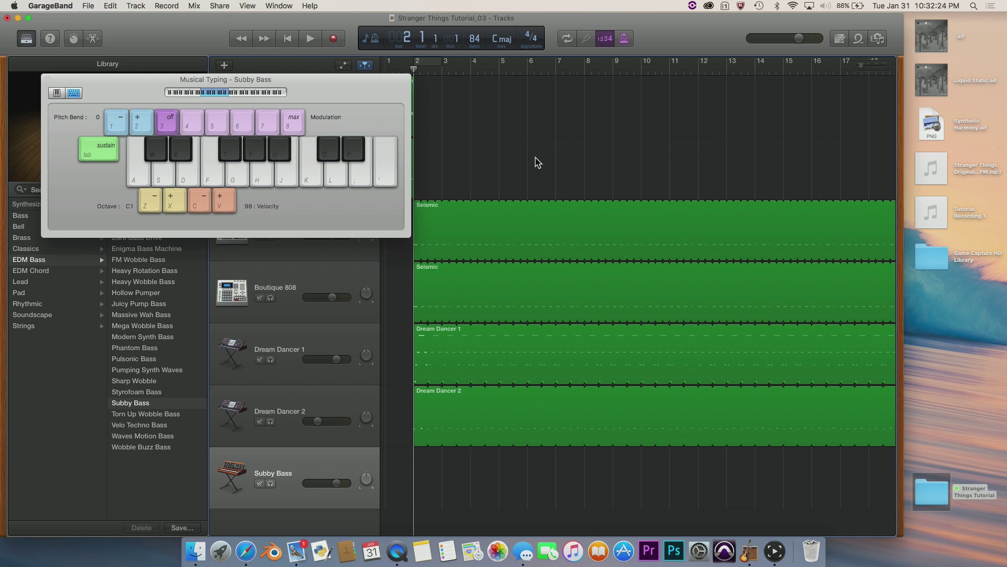
key(space)
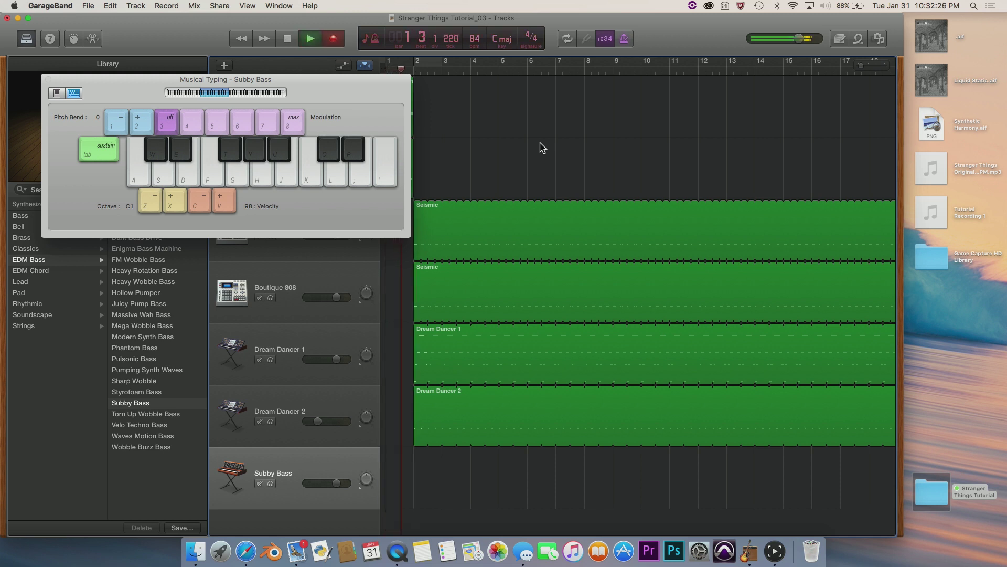
key(j)
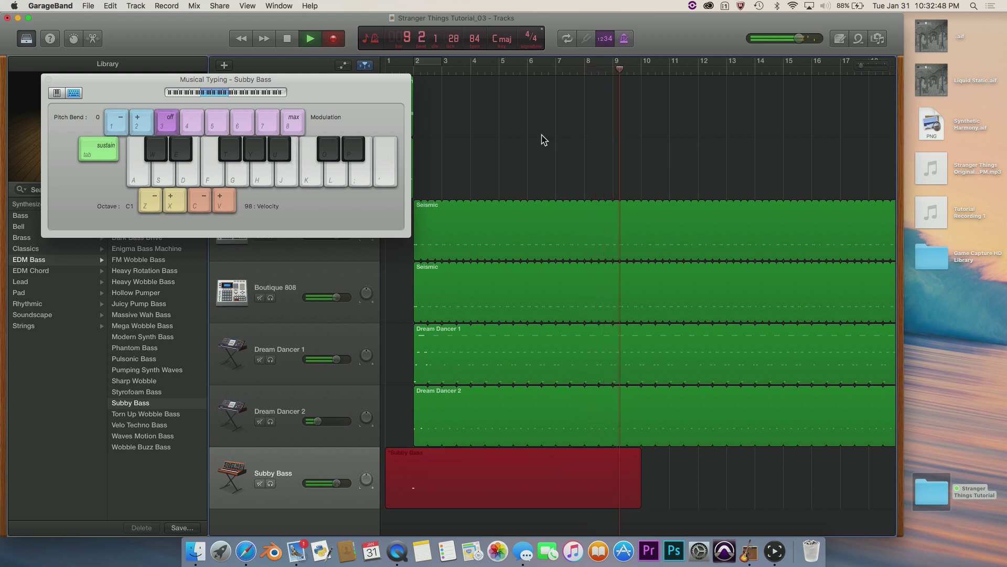
key(space)
Step: Trim the Subby Bass region so it starts at bar 2 and ends at bar 9
drag(639, 486, 612, 486)
click(390, 485)
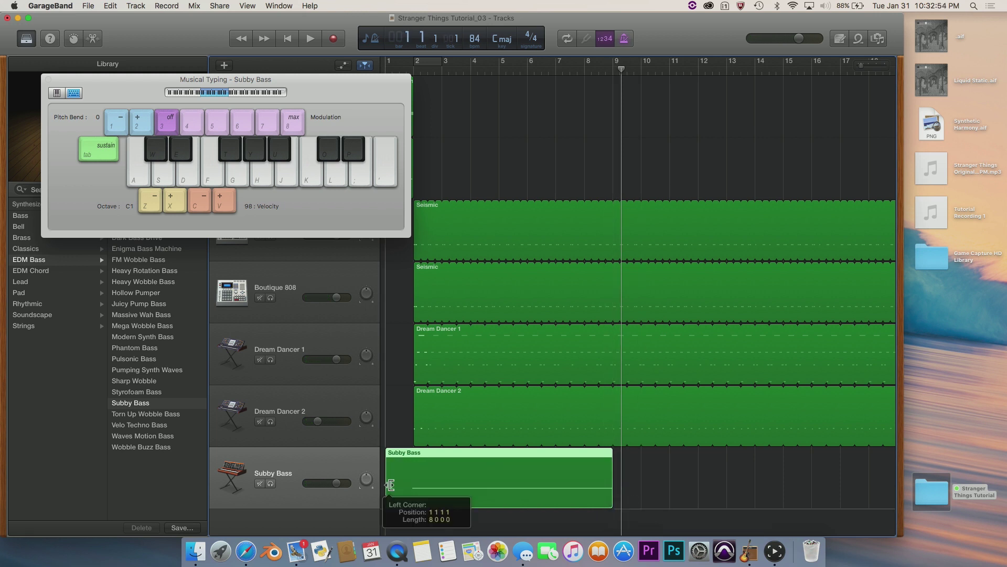
click(395, 435)
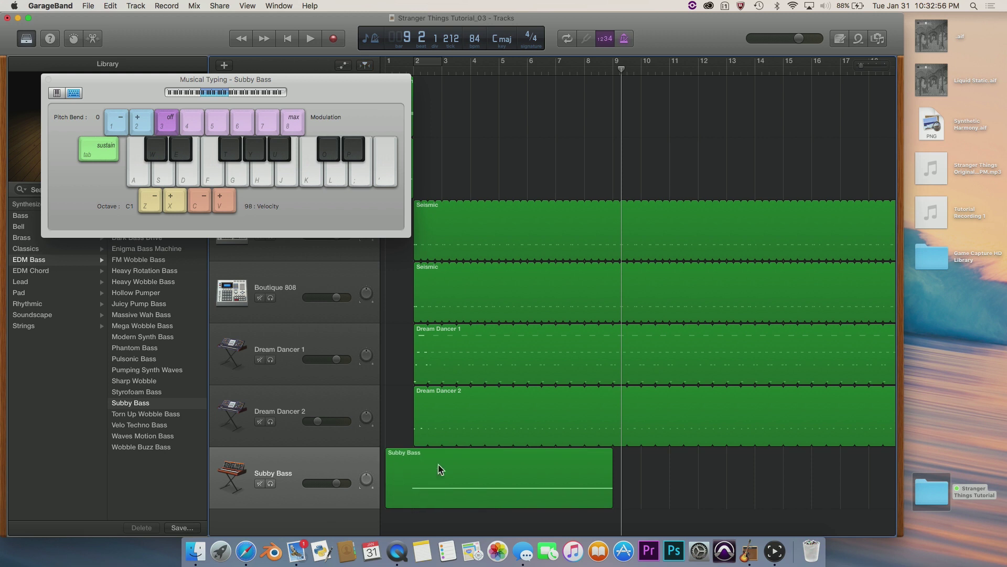
click(387, 489)
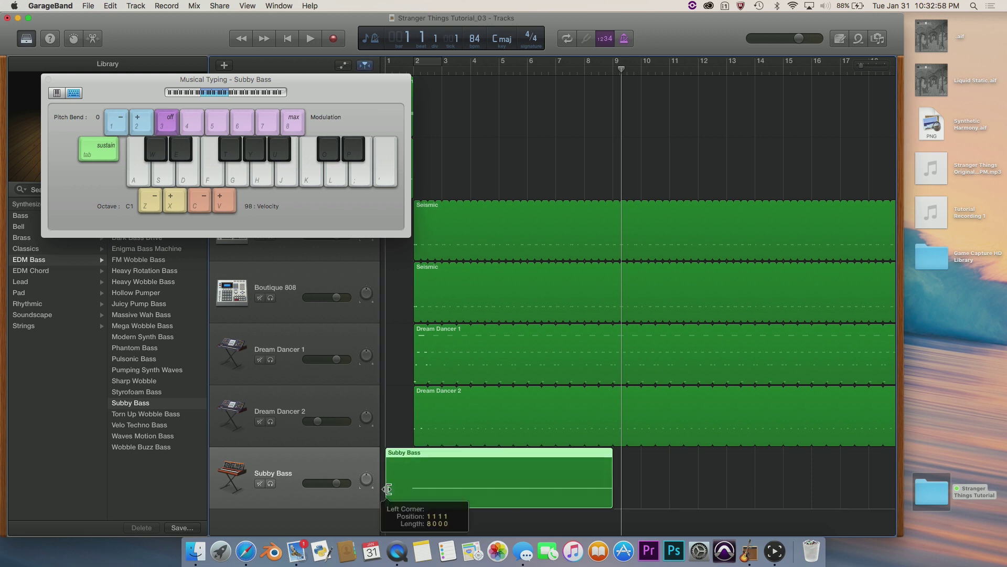
drag(387, 487, 414, 487)
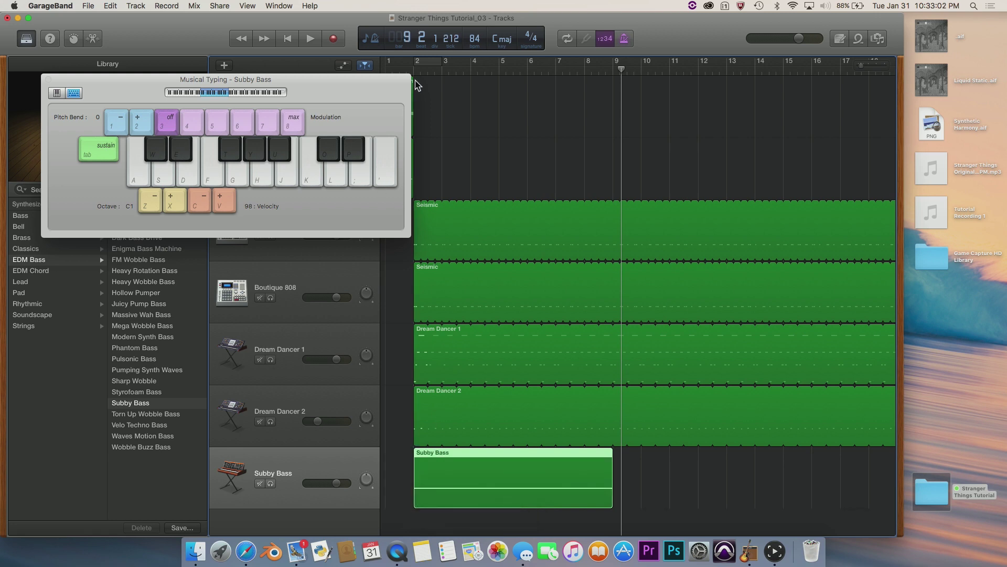
Step: Close Musical Typing and, in the Piano Roll, align the sustained bass note's start to bar 2 and its end to bar 9
key(space)
click(47, 80)
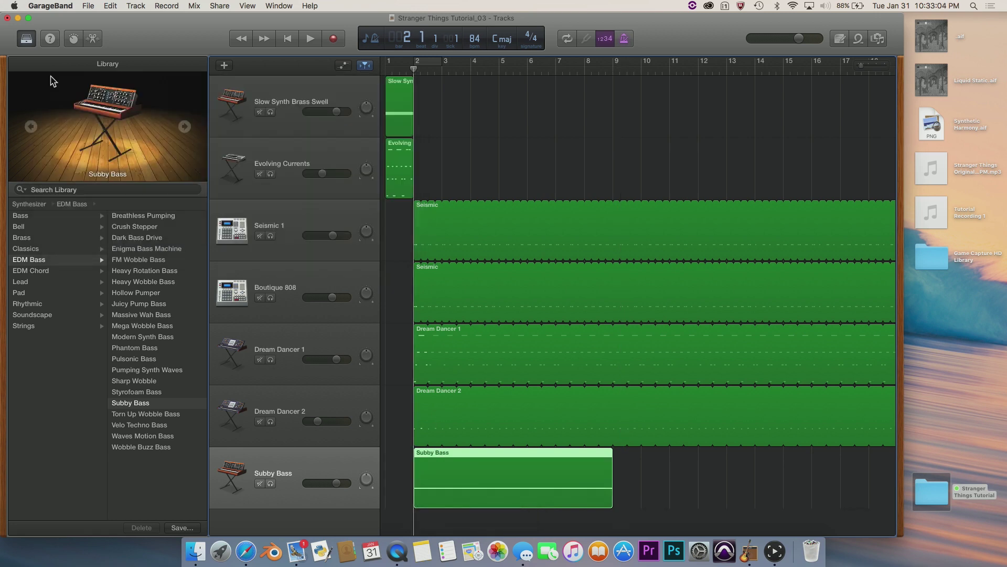
click(93, 38)
scroll(419, 431, left, 5)
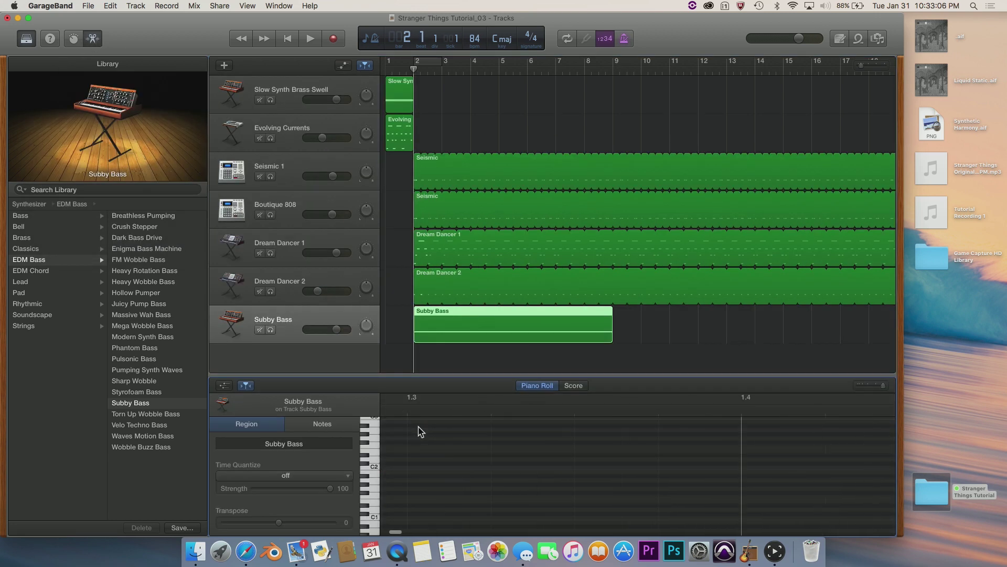
drag(634, 474, 682, 472)
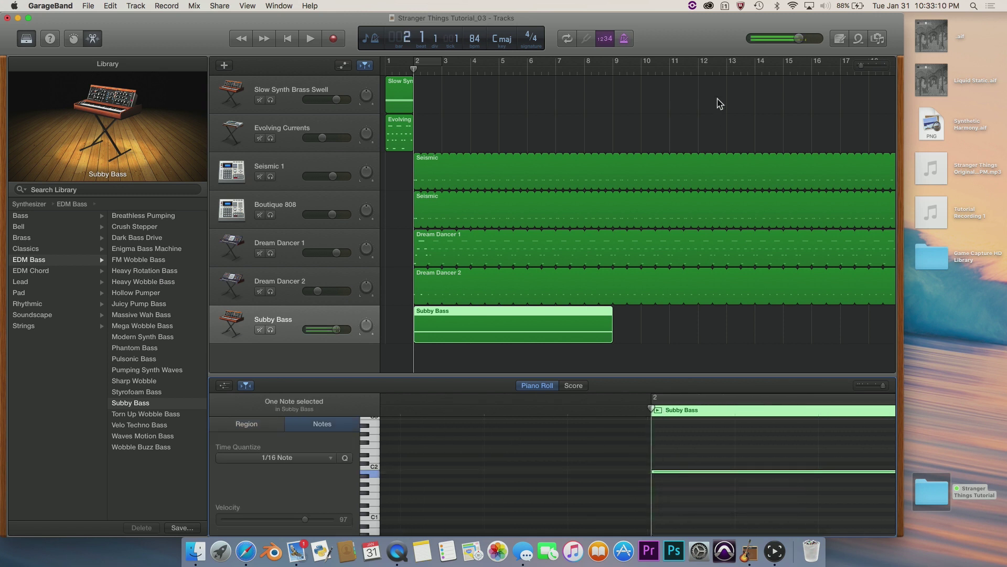
click(625, 72)
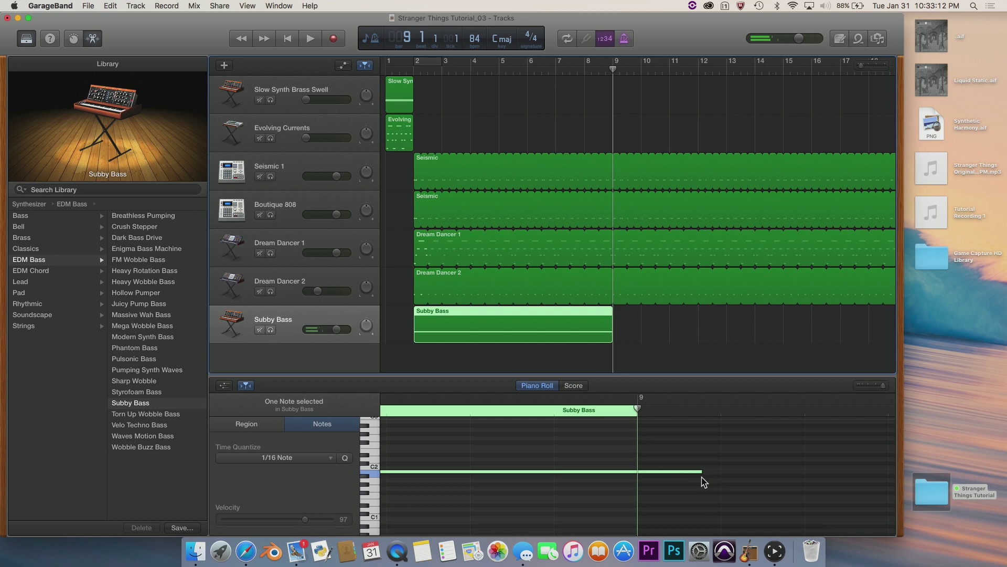
drag(699, 472, 625, 472)
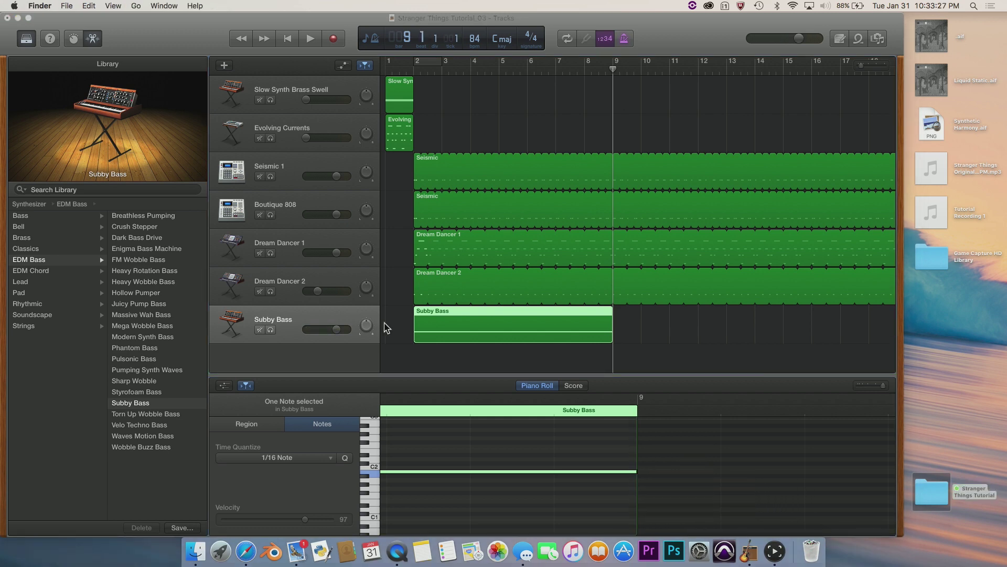
Step: Lower the volume of the Subby Bass track
click(382, 325)
drag(338, 331, 321, 330)
mouse_move(363, 375)
mouse_down()
mouse_move(332, 374)
mouse_move(350, 376)
mouse_up()
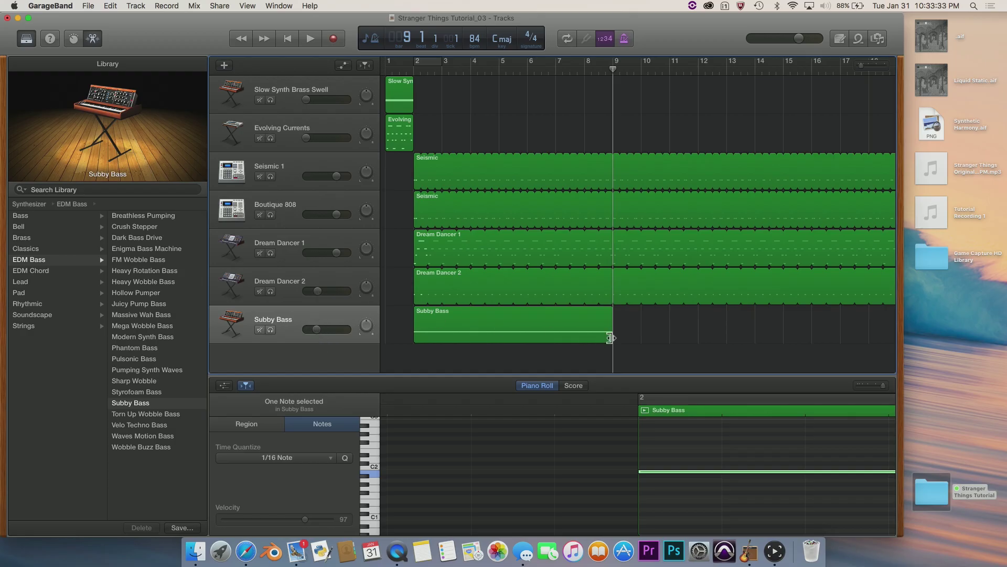
Step: Play the arrangement from the beginning to about bar 9 to check the bass, and save the project
key(Return)
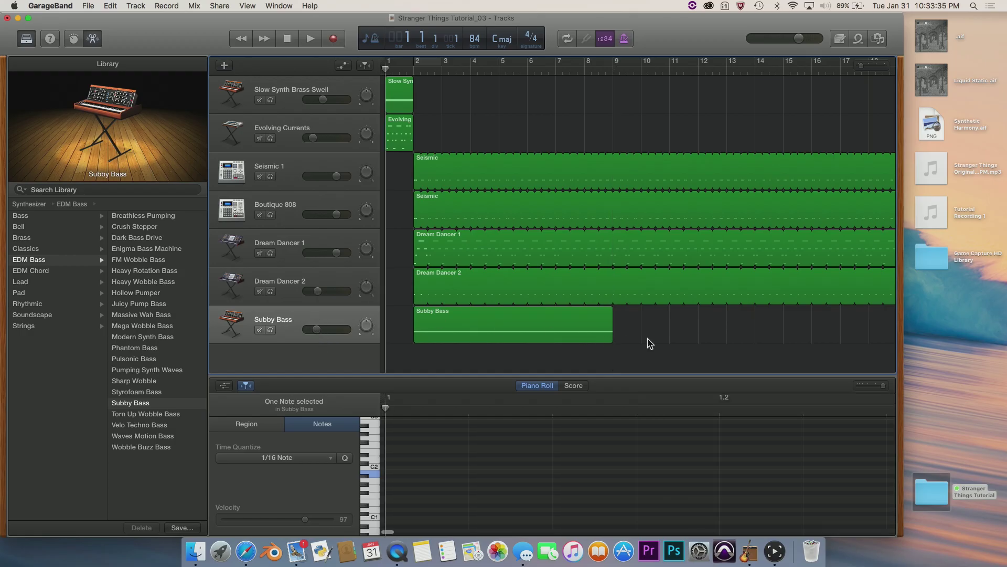
key(super+Right)
key(super+Right)
key(space)
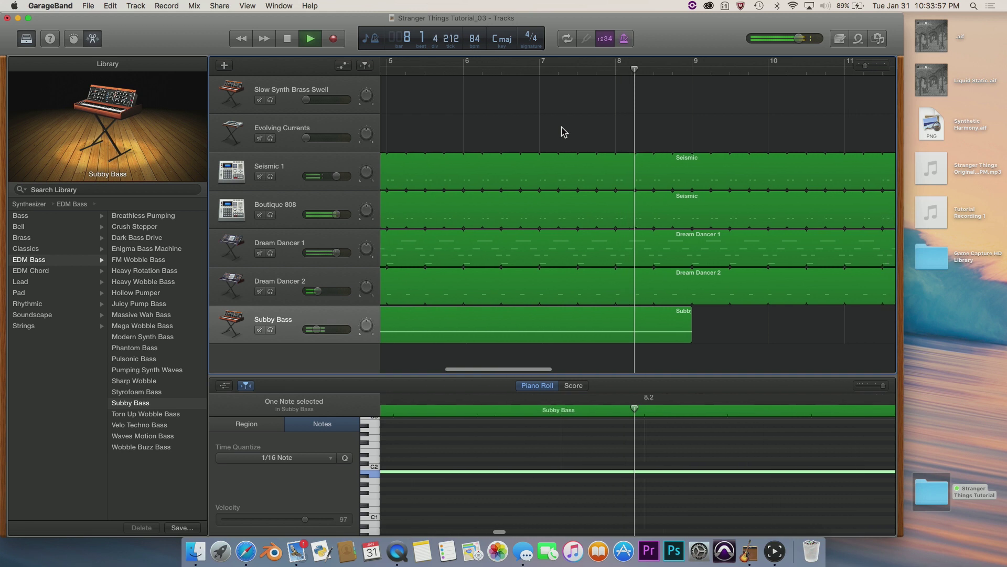
key(super+Left)
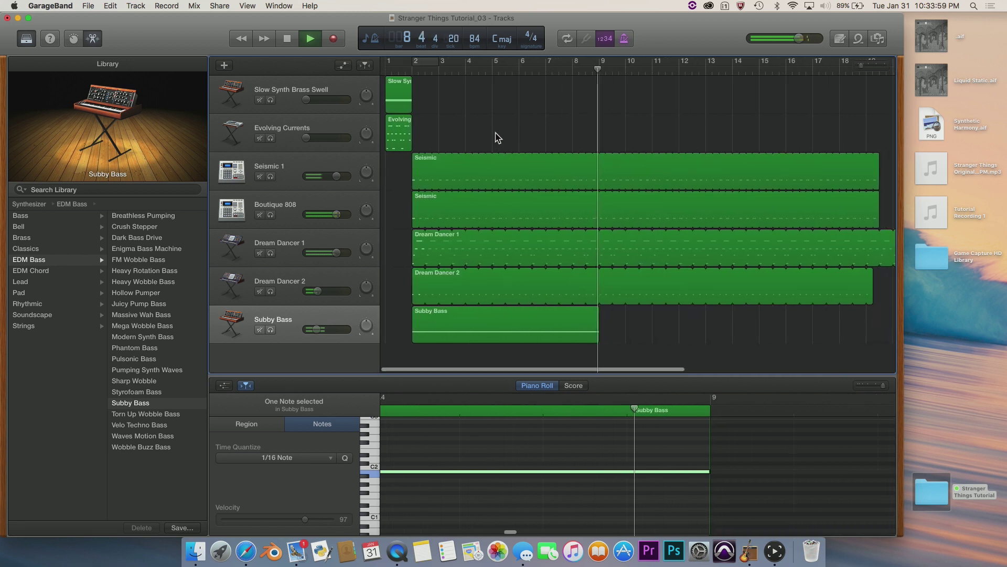
key(space)
key(super+s)
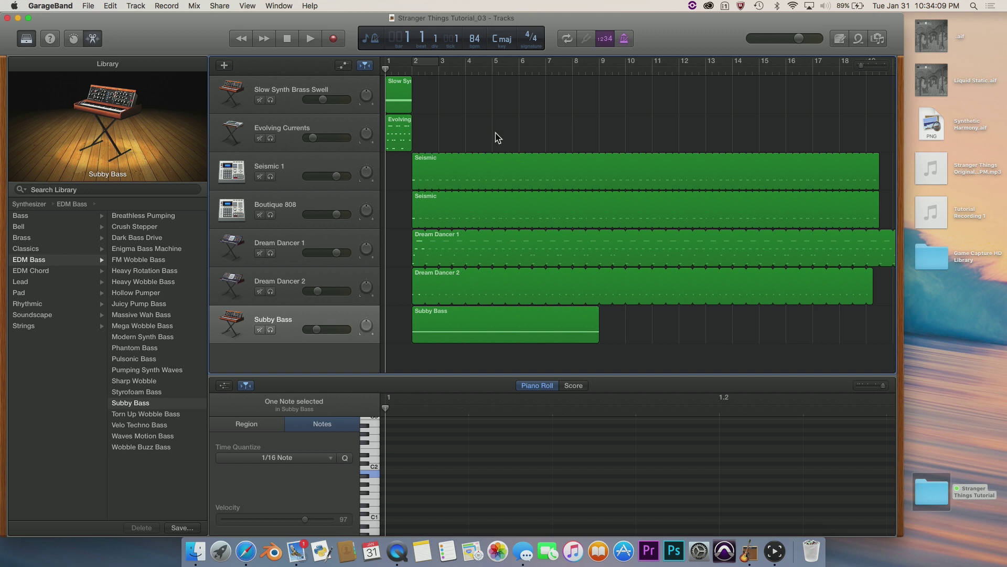
scroll(498, 138, up, 5)
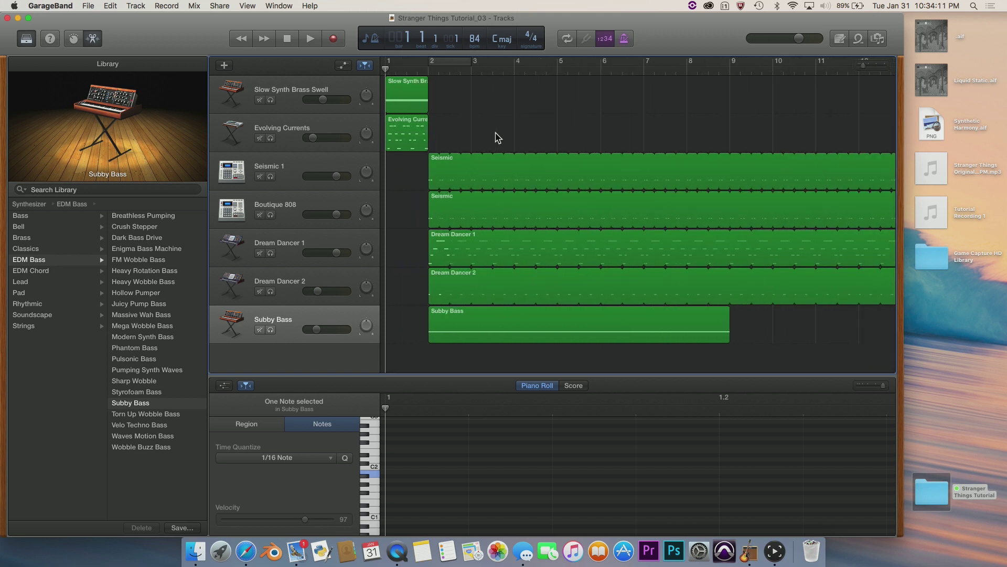
scroll(498, 138, up, 3)
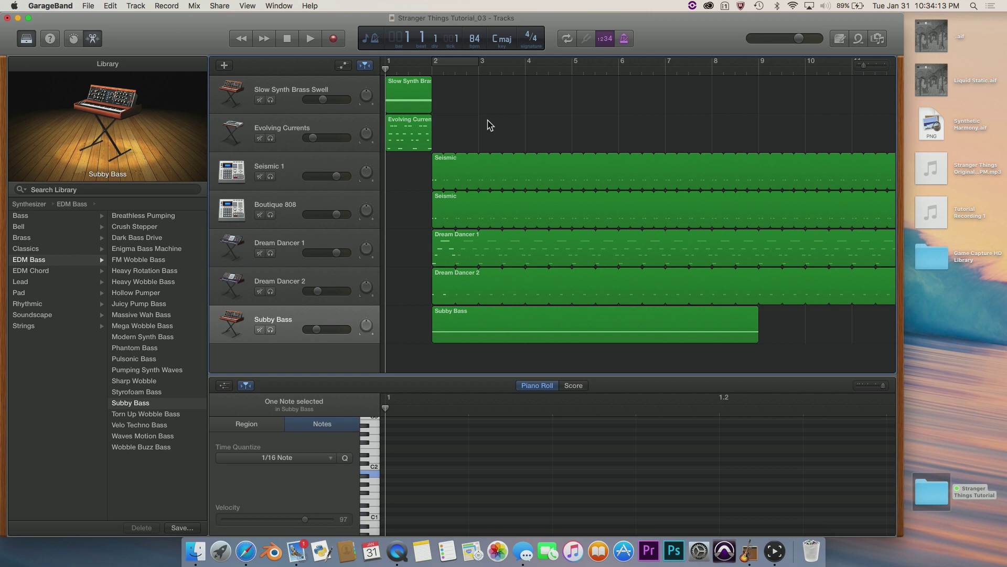
drag(478, 113, 527, 150)
drag(526, 117, 617, 151)
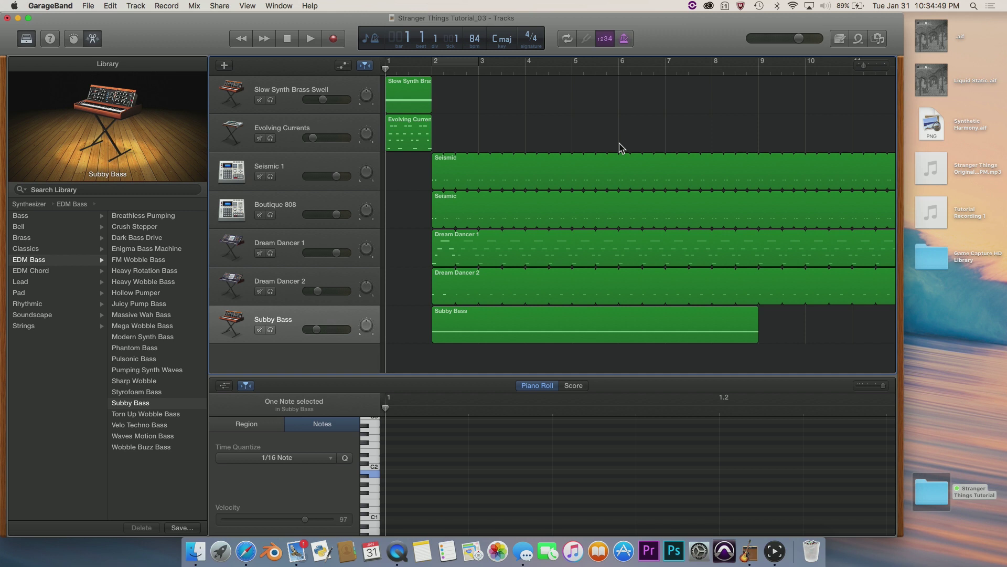